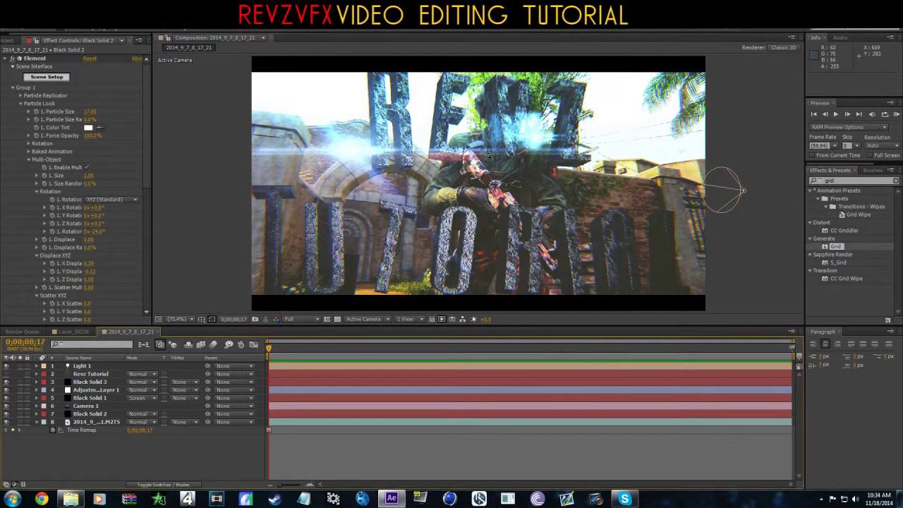
# Examine the finished 3D title text in the thumbnail composition from several camera angles
pyautogui.moveTo(483, 156)
pyautogui.mouseDown()
pyautogui.moveTo(476, 150)
pyautogui.moveTo(486, 142)
pyautogui.mouseUp()
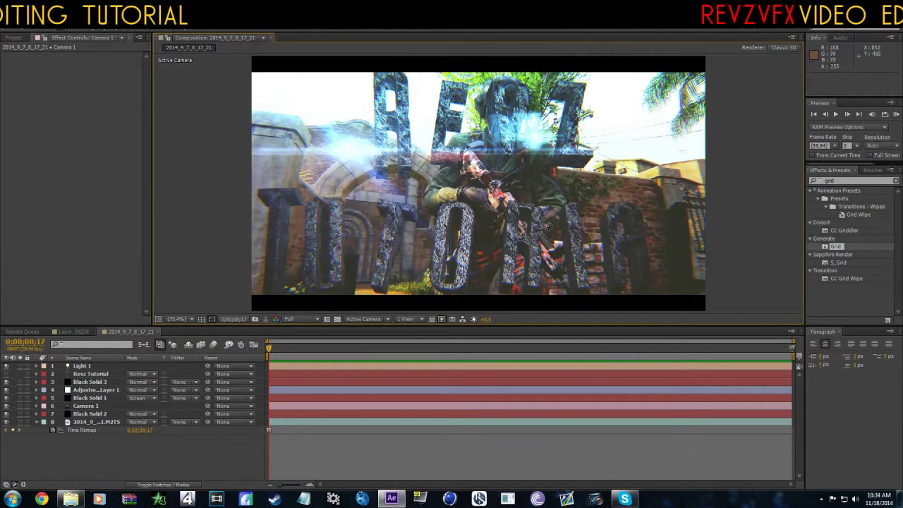
pyautogui.moveTo(577, 191); pyautogui.dragTo(532, 231)
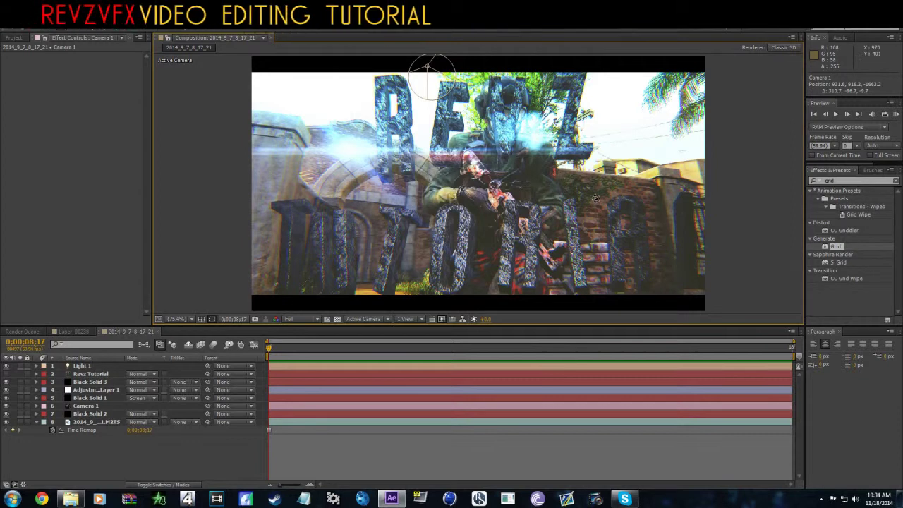
pyautogui.moveTo(543, 206); pyautogui.dragTo(573, 204)
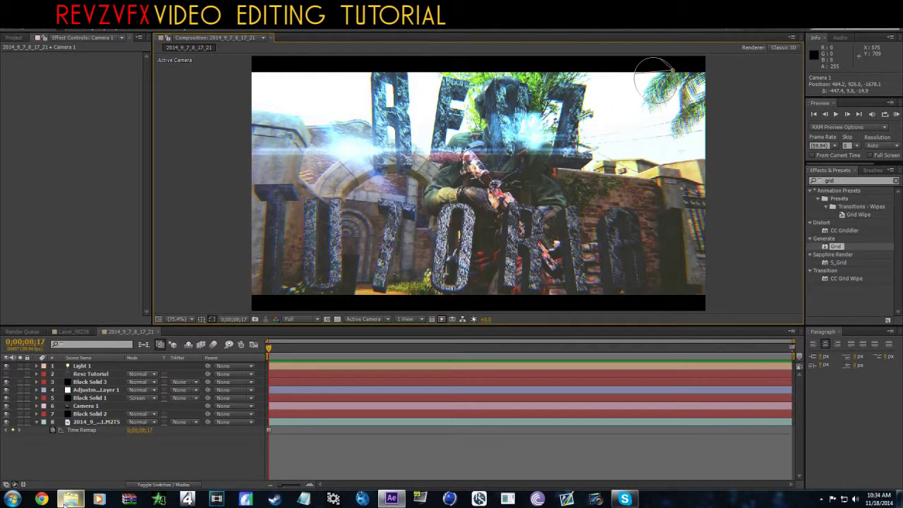
# Import the image fire trail thumbnail_00547.jpg and create a composition from it
pyautogui.click(71, 499)
pyautogui.click(18, 36)
pyautogui.doubleClick(65, 189)
pyautogui.click(190, 144)
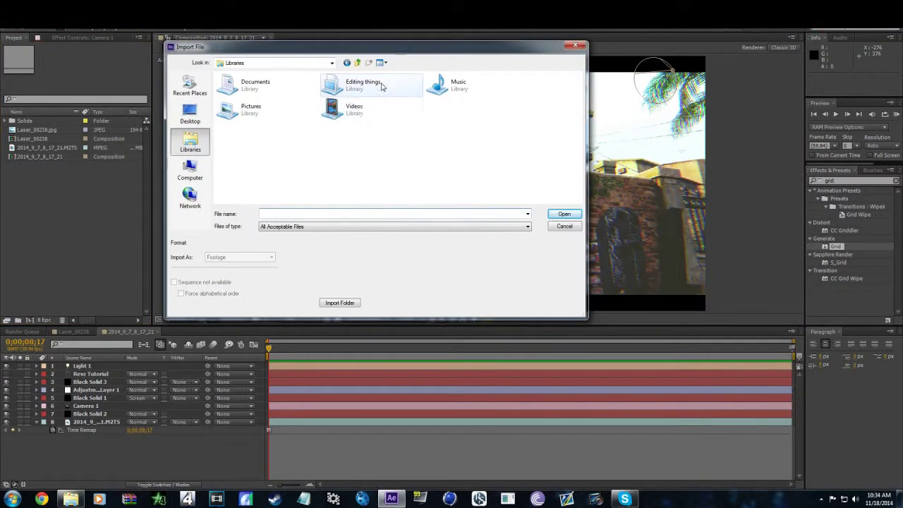
pyautogui.doubleClick(266, 121)
pyautogui.doubleClick(338, 176)
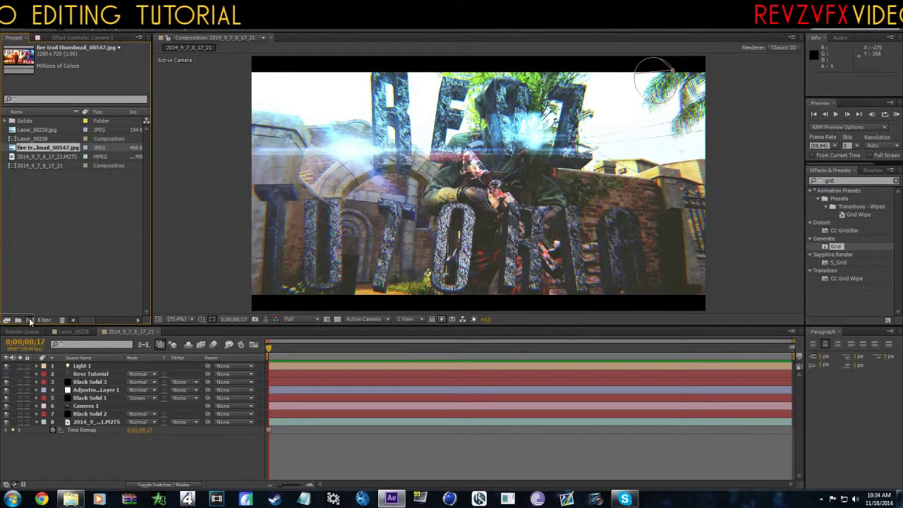
pyautogui.click(30, 320)
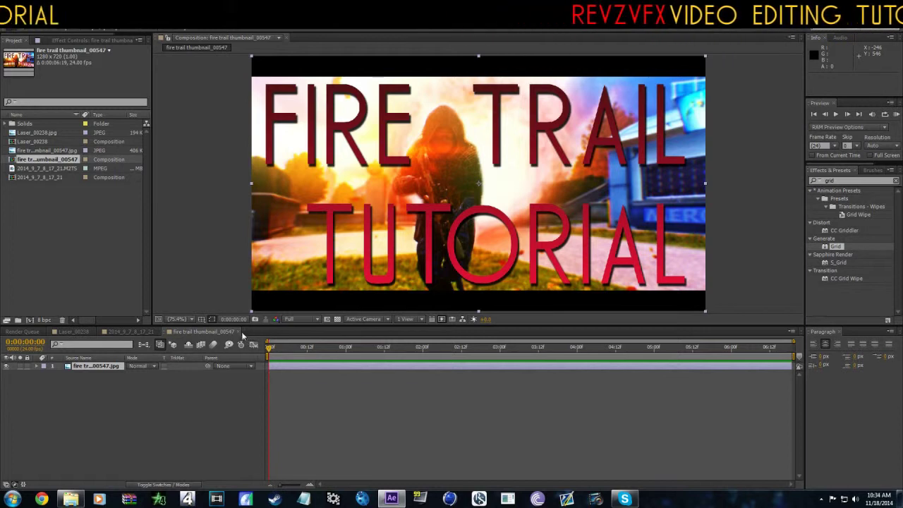
# Close the fire trail composition and return to the 2014_9_7_8_17_21 composition
pyautogui.click(129, 331)
pyautogui.click(78, 332)
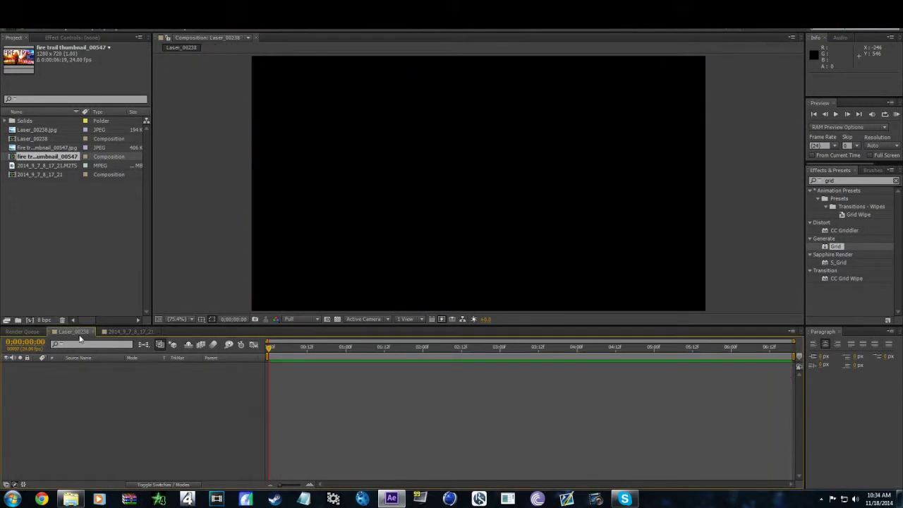
pyautogui.click(127, 333)
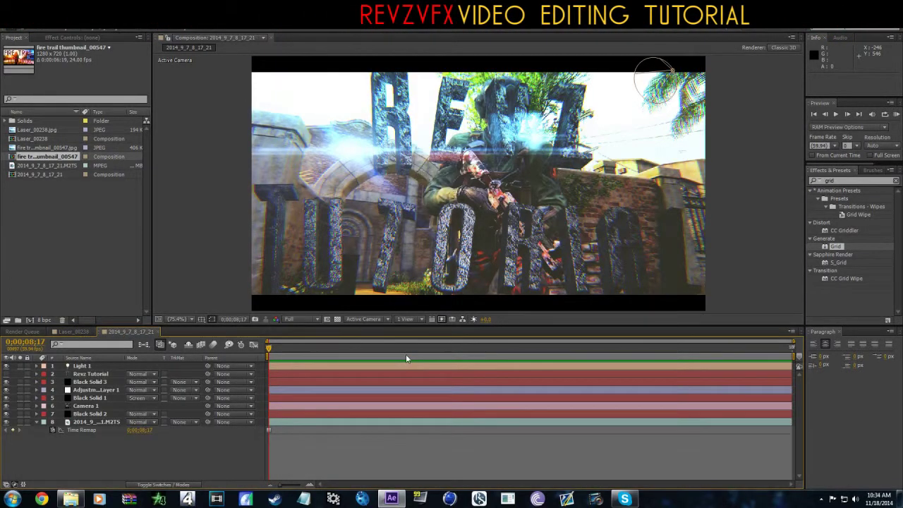
# Create a new 1280 x 720 composition named Comp 1 at 24 frames per second
pyautogui.click(53, 26)
pyautogui.click(52, 35)
pyautogui.click(493, 343)
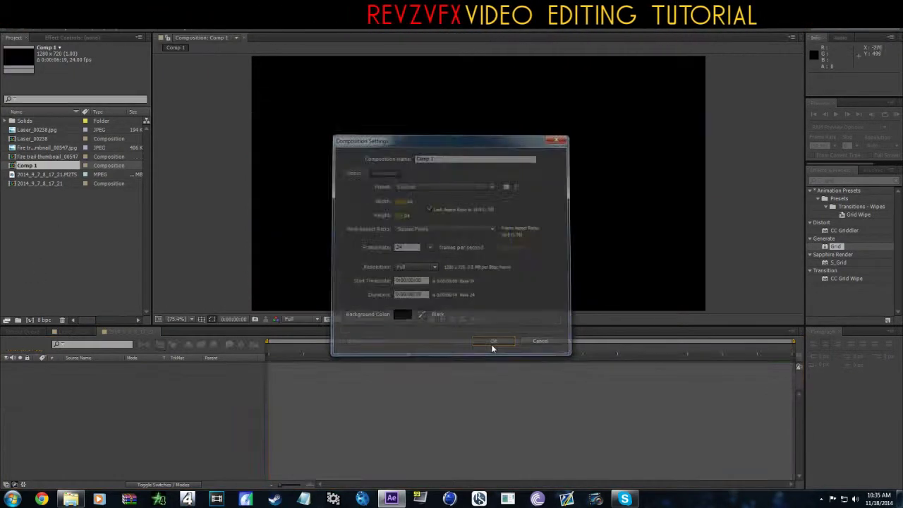
# Create a composition from the 2014_9_7_8_17_21.M2TS footage and move the current time to 0;00;06;27
pyautogui.click(36, 173)
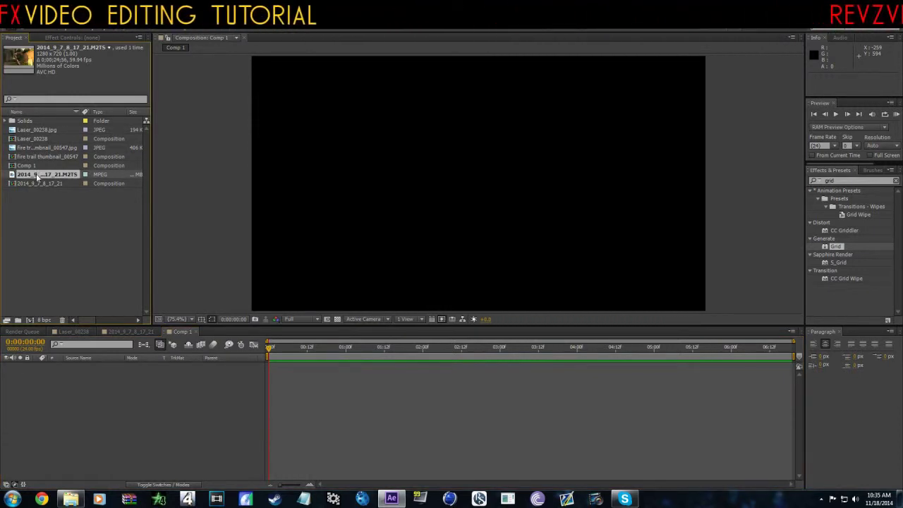
pyautogui.moveTo(37, 175); pyautogui.dragTo(31, 321)
pyautogui.moveTo(363, 352); pyautogui.dragTo(747, 359)
pyautogui.click(372, 358)
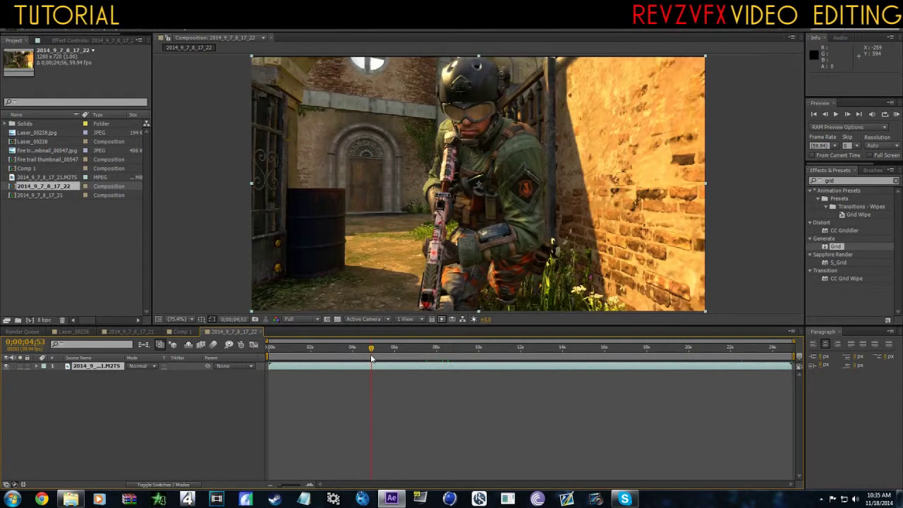
pyautogui.moveTo(386, 357); pyautogui.dragTo(404, 354)
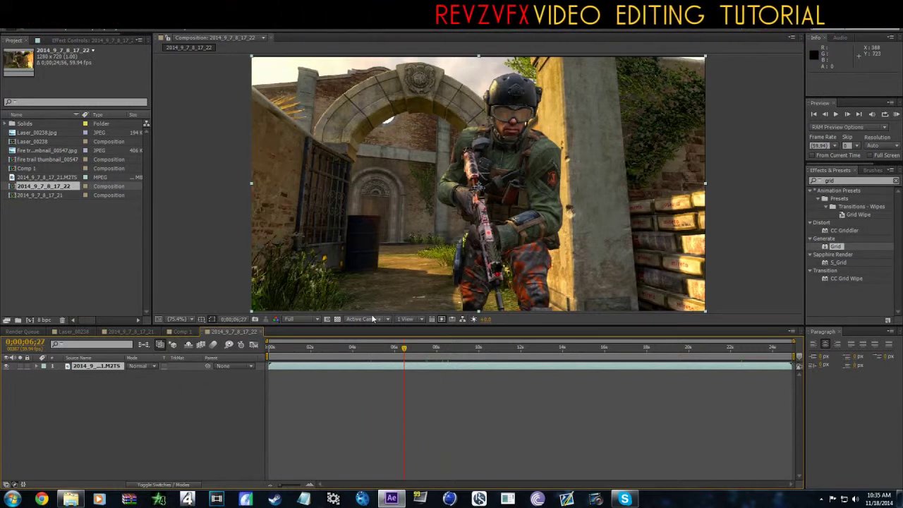
# Freeze the footage layer on the current frame at 0;00;06;27
pyautogui.rightClick(385, 368)
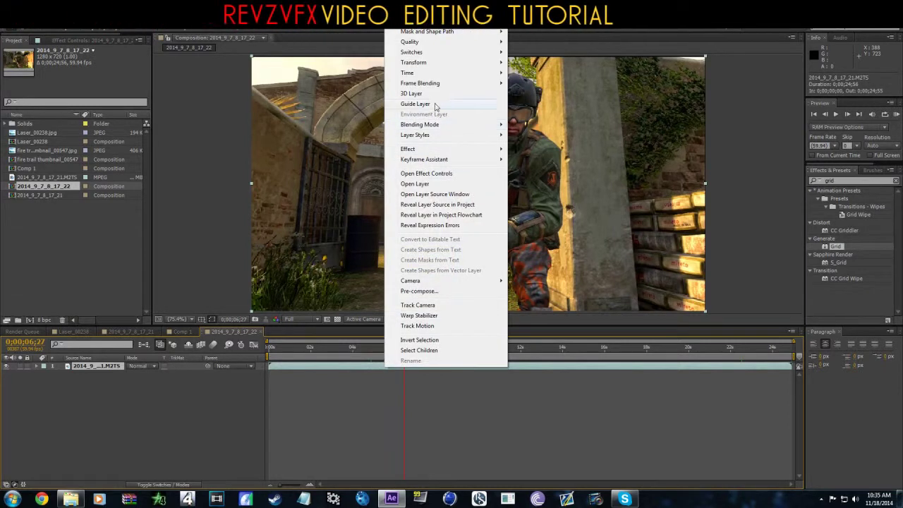
pyautogui.moveTo(472, 74)
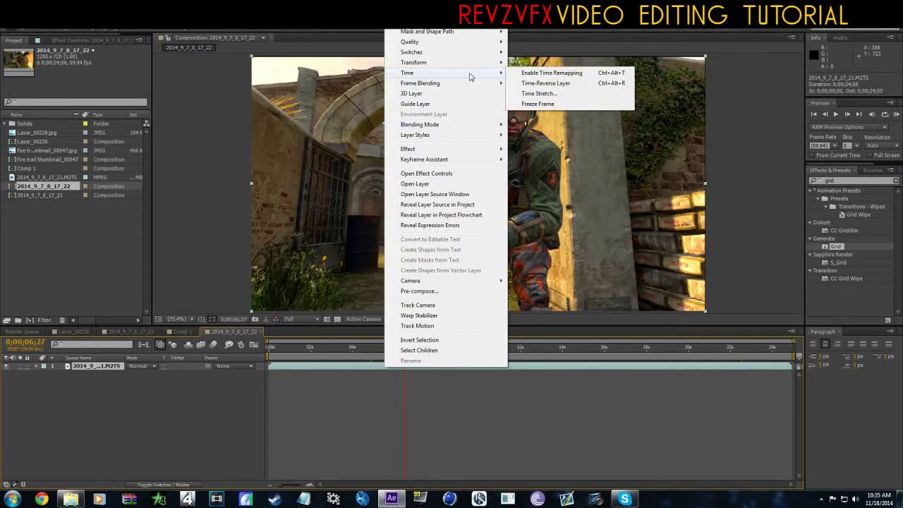
pyautogui.click(548, 105)
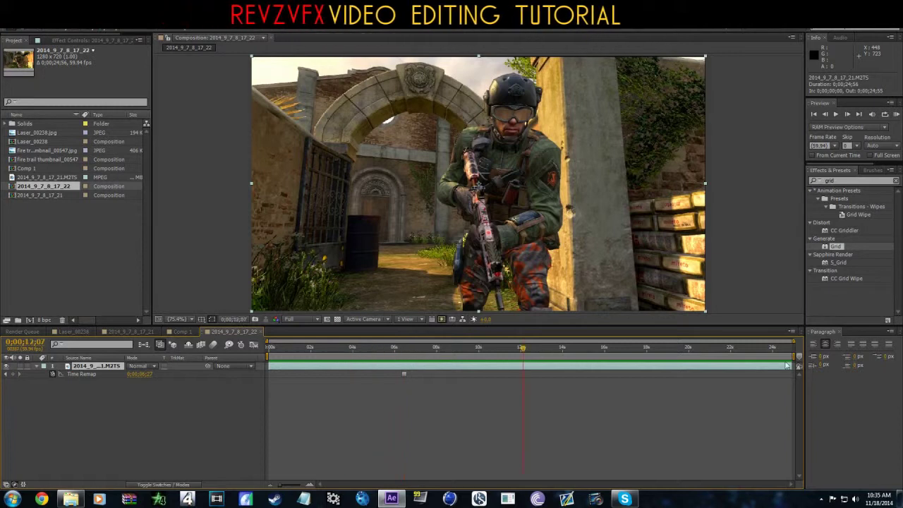
# Set the work area to the single frame at 0;00;06;27 and trim the composition to it
pyautogui.moveTo(522, 348); pyautogui.dragTo(405, 372)
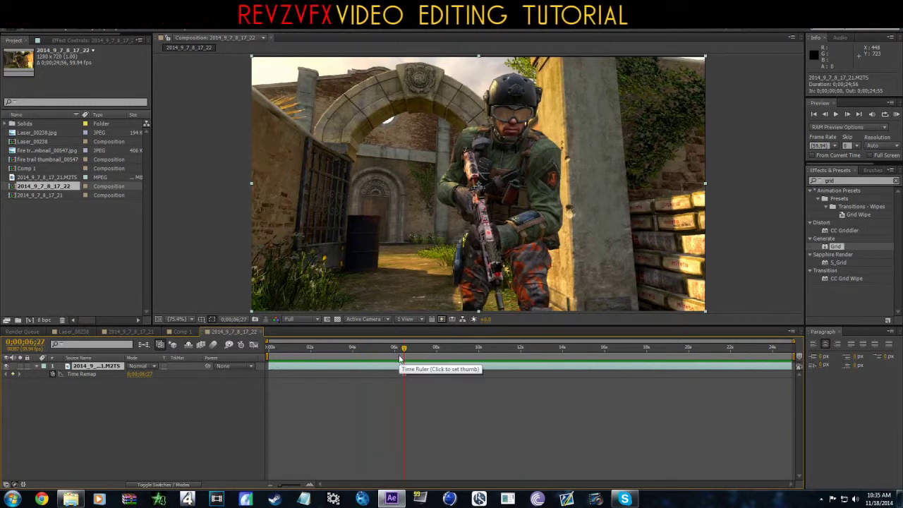
pyautogui.press('b')
pyautogui.press('n')
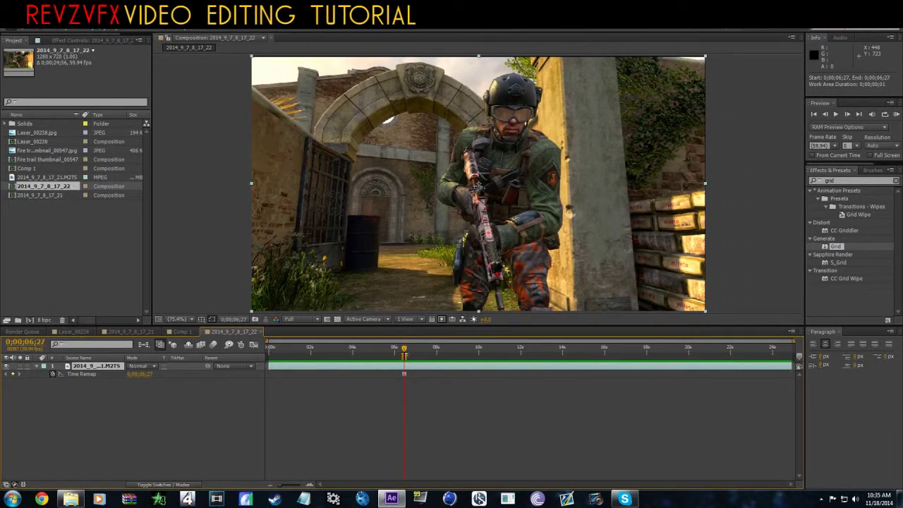
pyautogui.rightClick(405, 357)
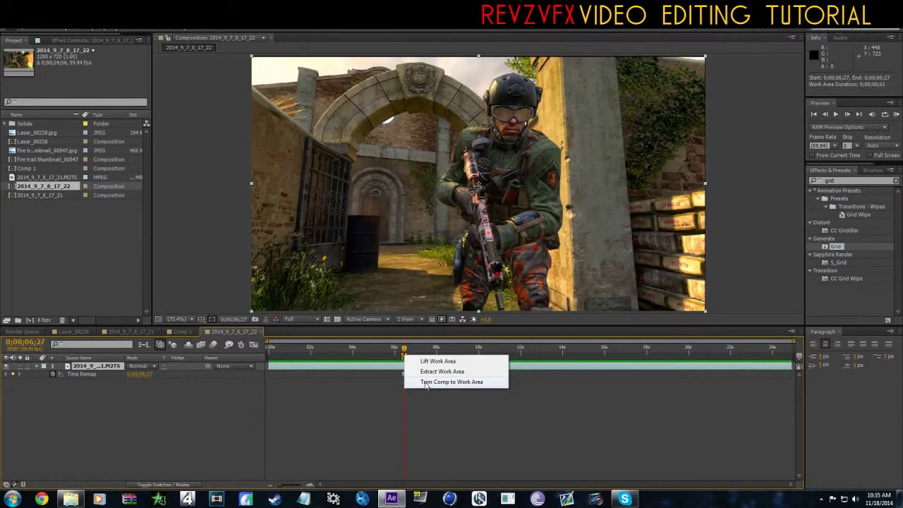
pyautogui.click(415, 382)
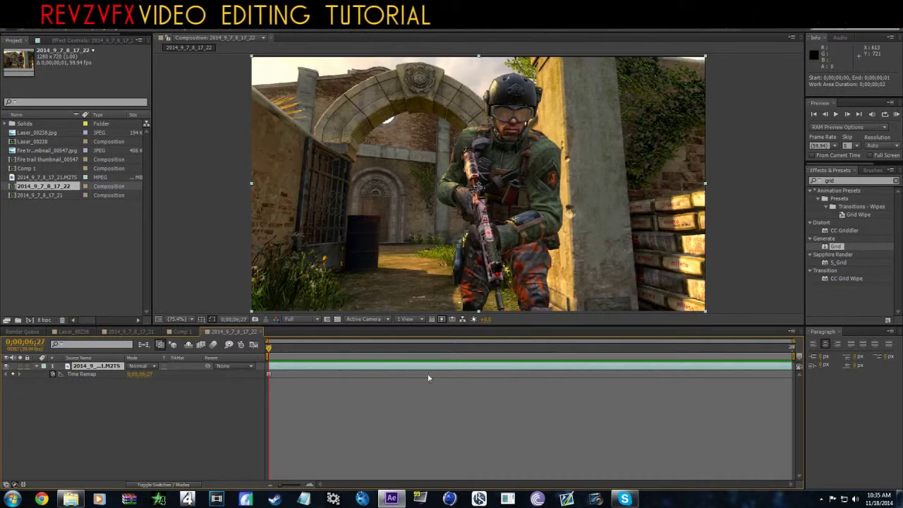
# Rotate the footage layer slightly counterclockwise and scale it to 119.6% so it fills the frame
pyautogui.click(125, 411)
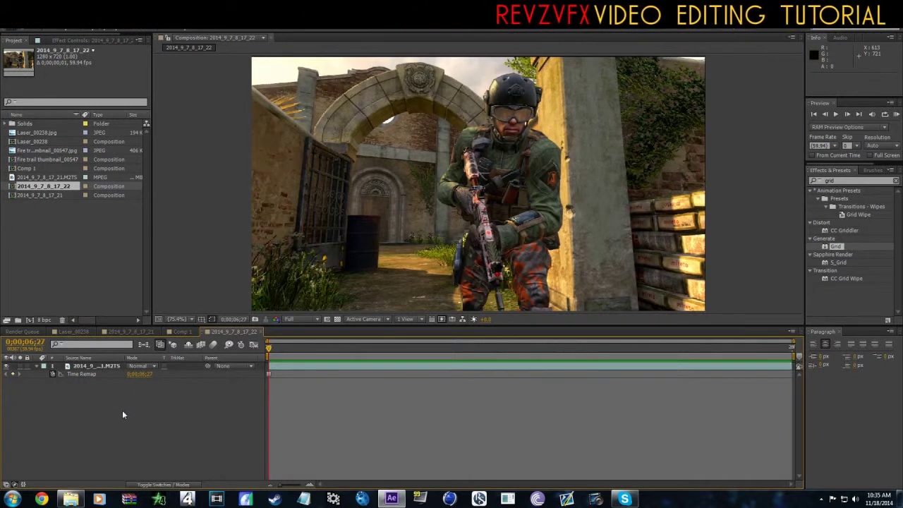
pyautogui.press('u')
pyautogui.click(97, 367)
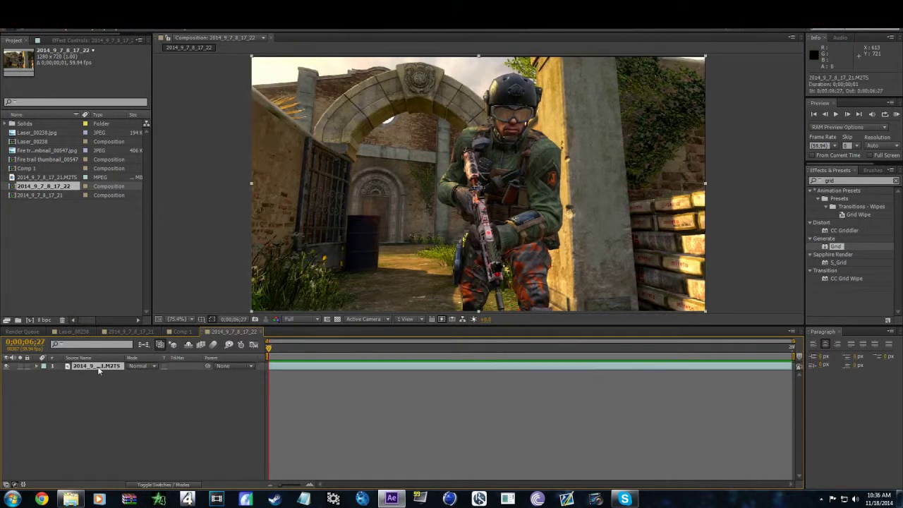
pyautogui.press('r')
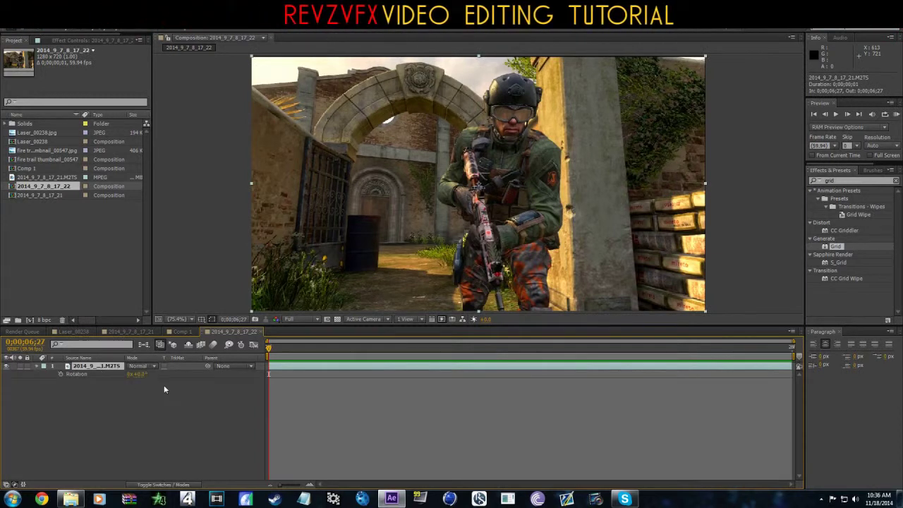
pyautogui.moveTo(144, 375); pyautogui.dragTo(132, 366)
pyautogui.press('s')
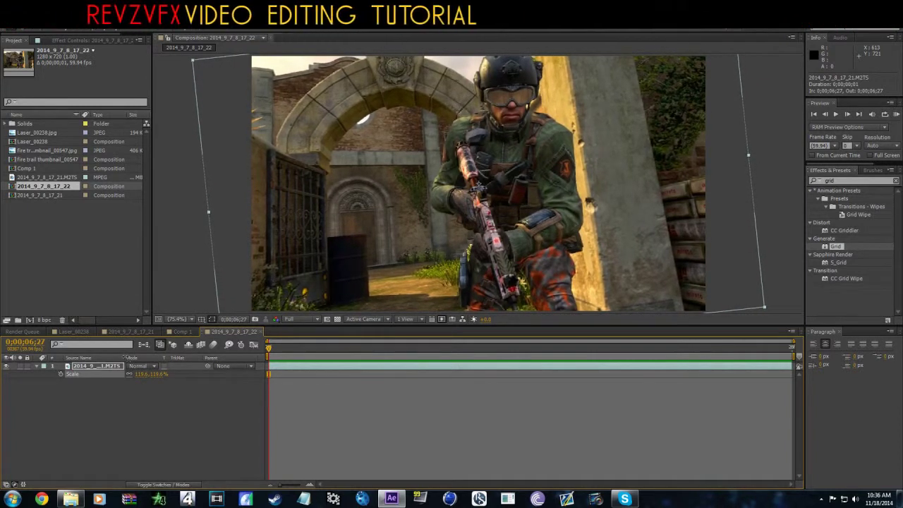
pyautogui.click(183, 407)
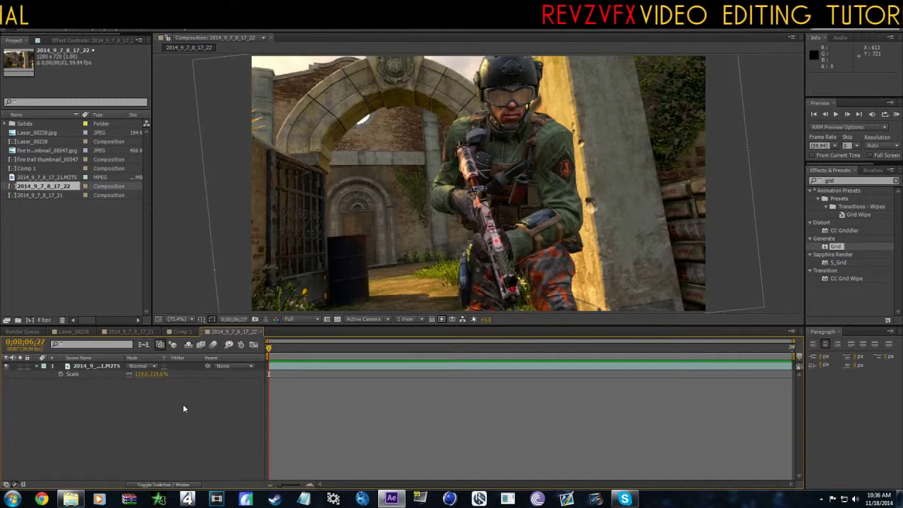
pyautogui.press('u')
pyautogui.press('u')
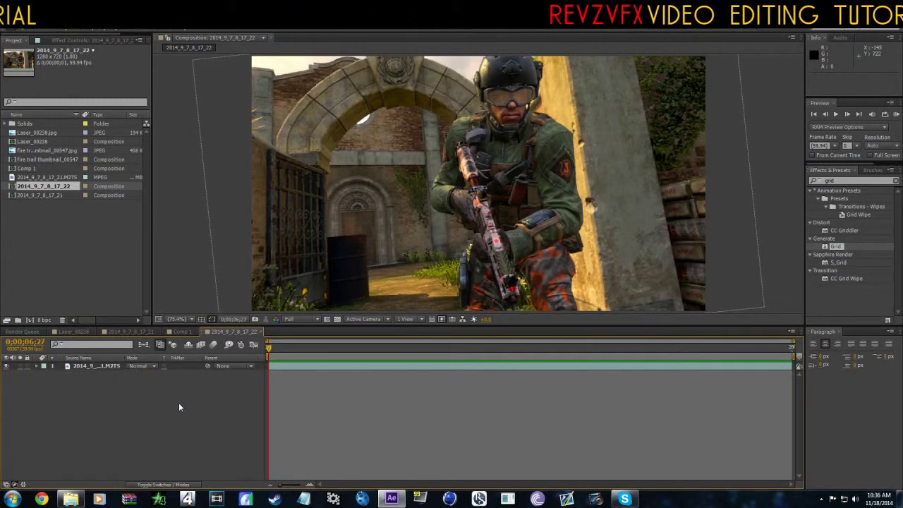
# Add an adjustment layer above the footage, and clear the effects search to list the User Presets
pyautogui.hotkey('ctrl', 'alt', 'y')
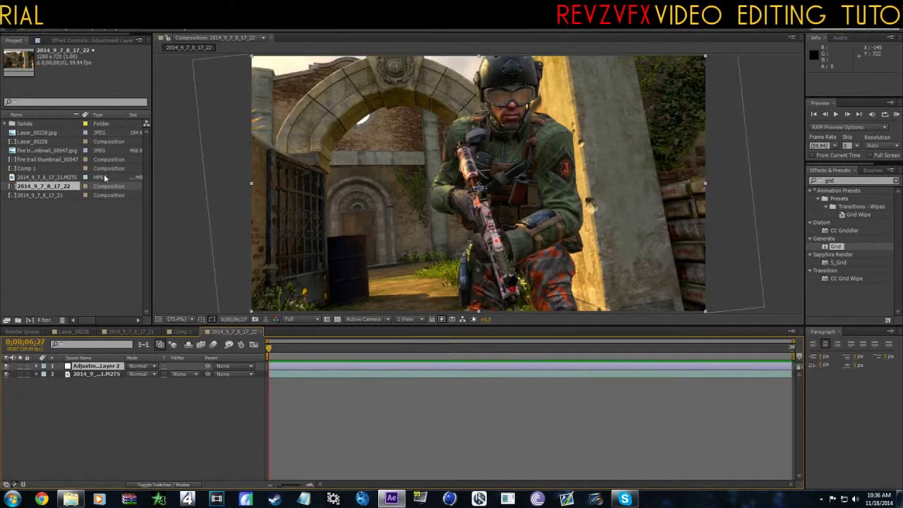
pyautogui.rightClick(146, 406)
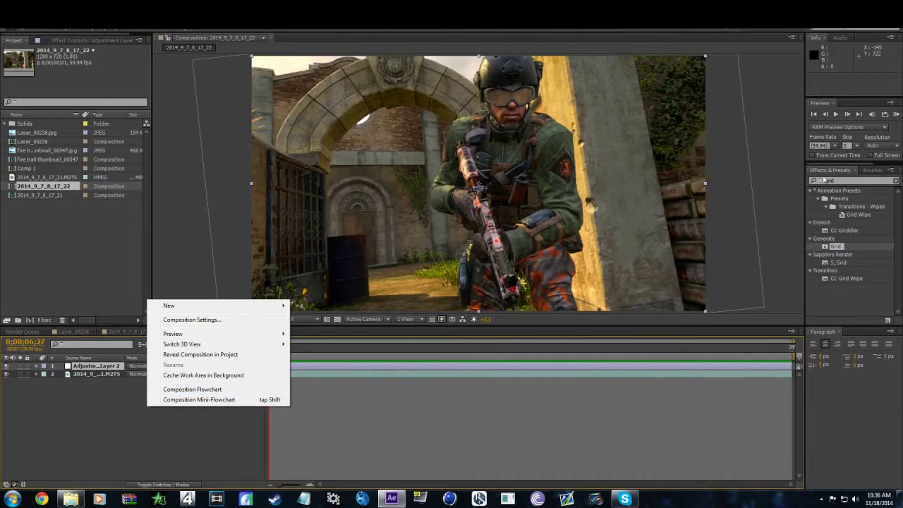
pyautogui.click(850, 182)
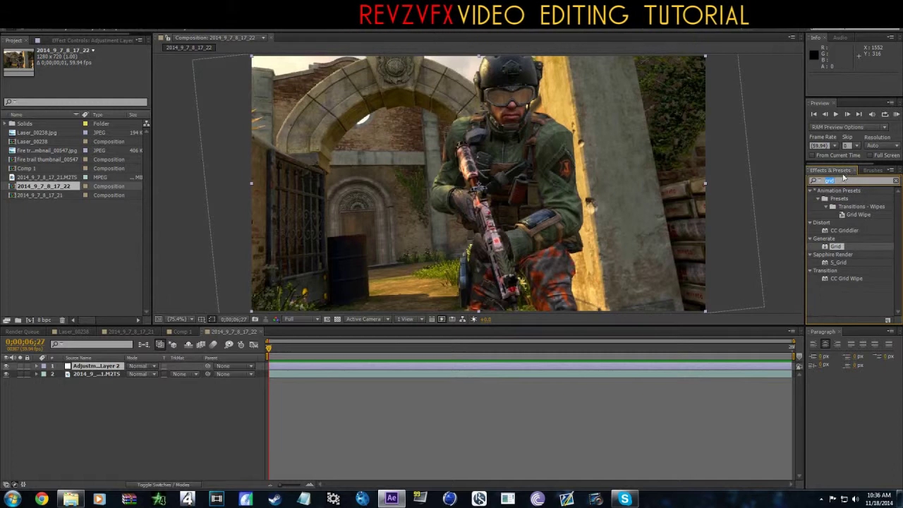
pyautogui.press('BackSpace')
pyautogui.click(813, 181)
pyautogui.click(810, 191)
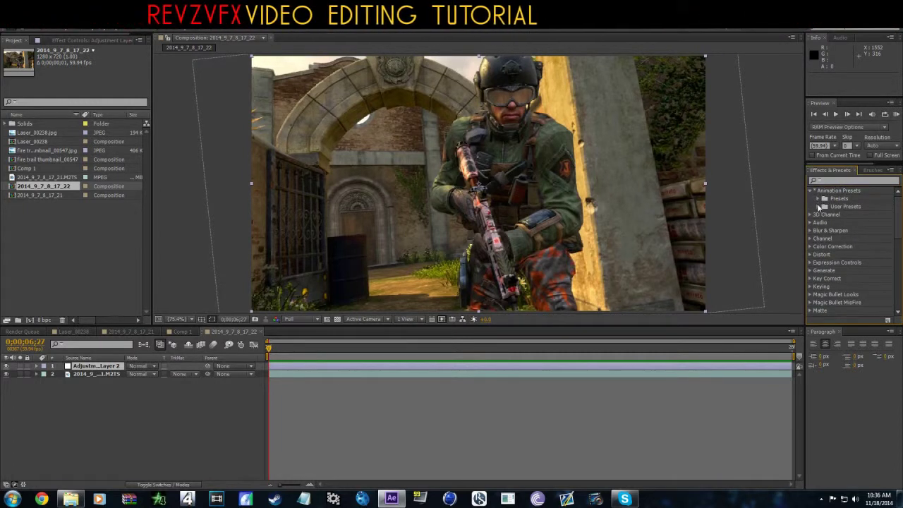
pyautogui.click(818, 206)
# Try the Curves Rock Boost, Epic Curves and Sick CC presets on the adjustment layer, undoing each one
pyautogui.moveTo(842, 217); pyautogui.dragTo(640, 240)
pyautogui.hotkey('ctrl', 'z')
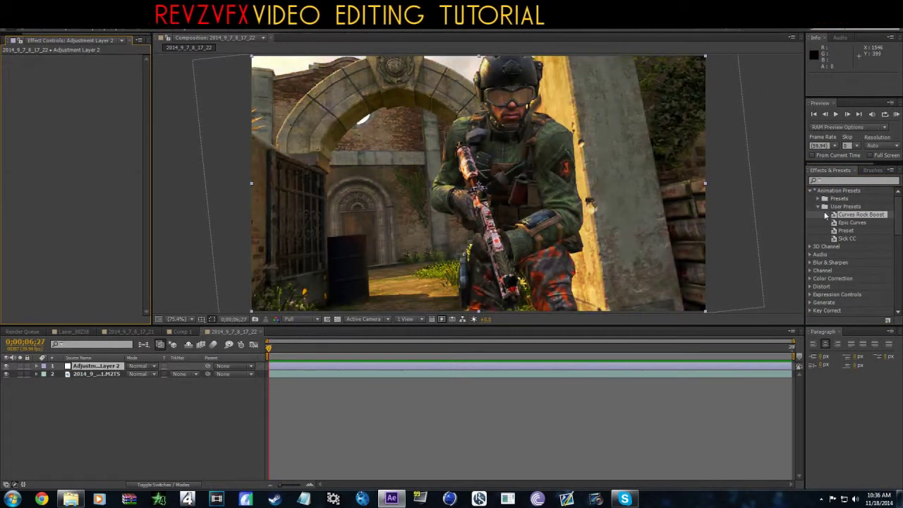
pyautogui.moveTo(851, 223); pyautogui.dragTo(634, 232)
pyautogui.hotkey('ctrl', 'z')
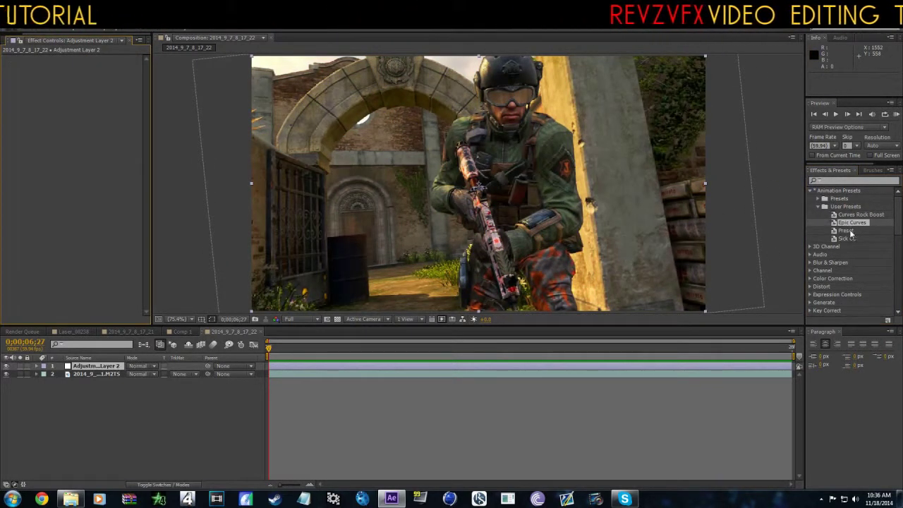
pyautogui.moveTo(846, 239); pyautogui.dragTo(621, 236)
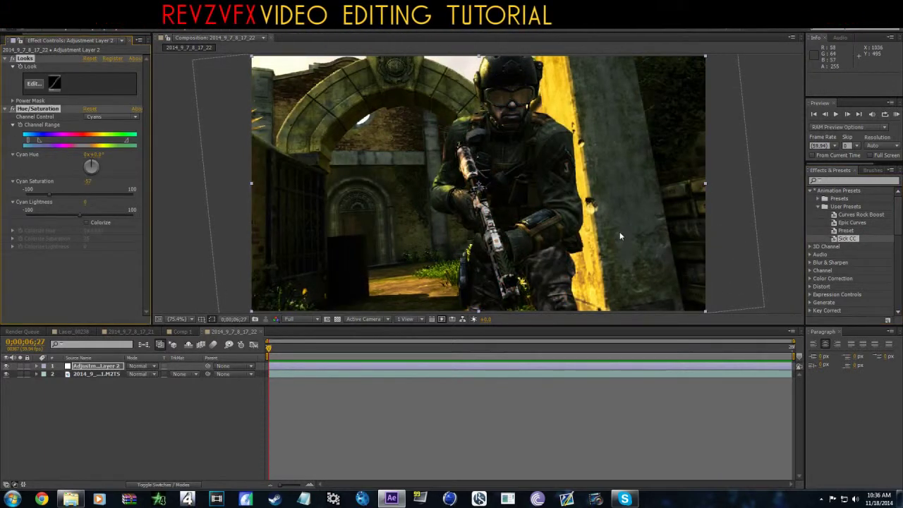
pyautogui.hotkey('ctrl', 'z')
# Apply the Epic Curves preset to the adjustment layer and raise the RGB curve's highlight and shadow points
pyautogui.moveTo(852, 222); pyautogui.dragTo(575, 227)
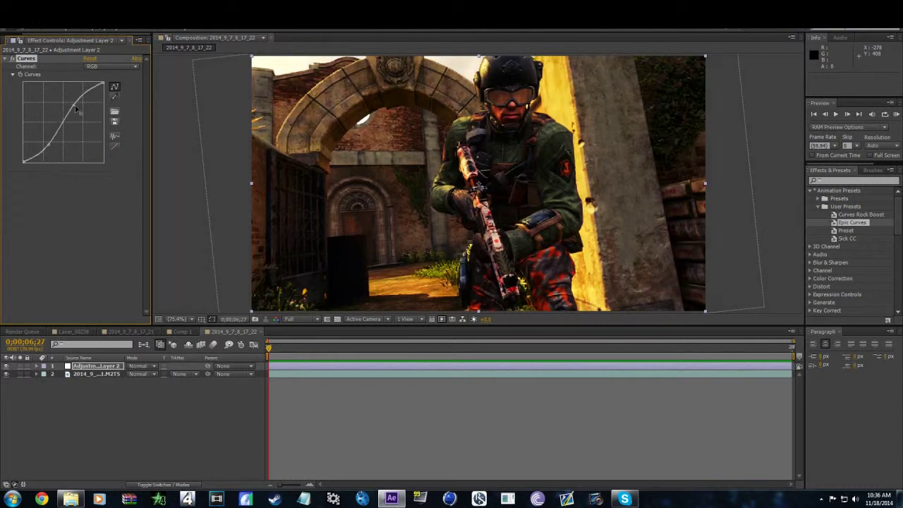
pyautogui.moveTo(78, 110)
pyautogui.mouseDown()
pyautogui.moveTo(87, 115)
pyautogui.moveTo(75, 96)
pyautogui.mouseUp()
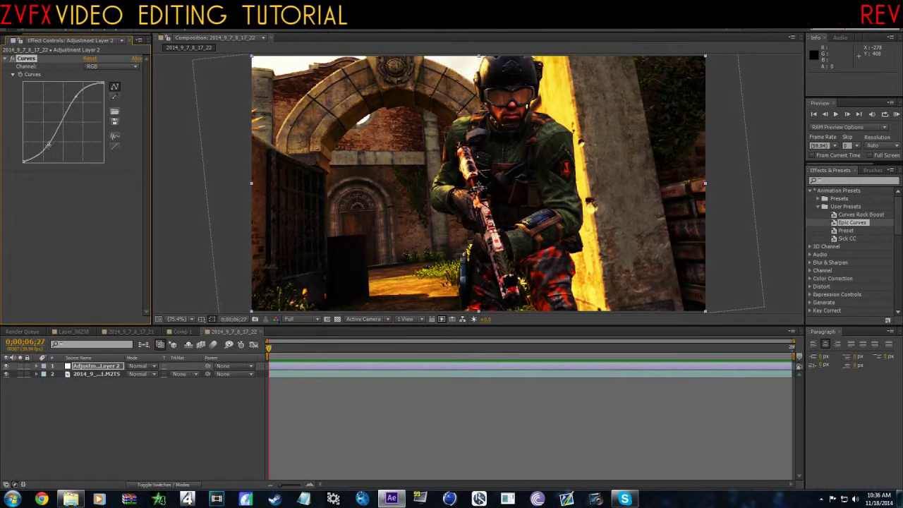
pyautogui.moveTo(48, 144); pyautogui.dragTo(45, 140)
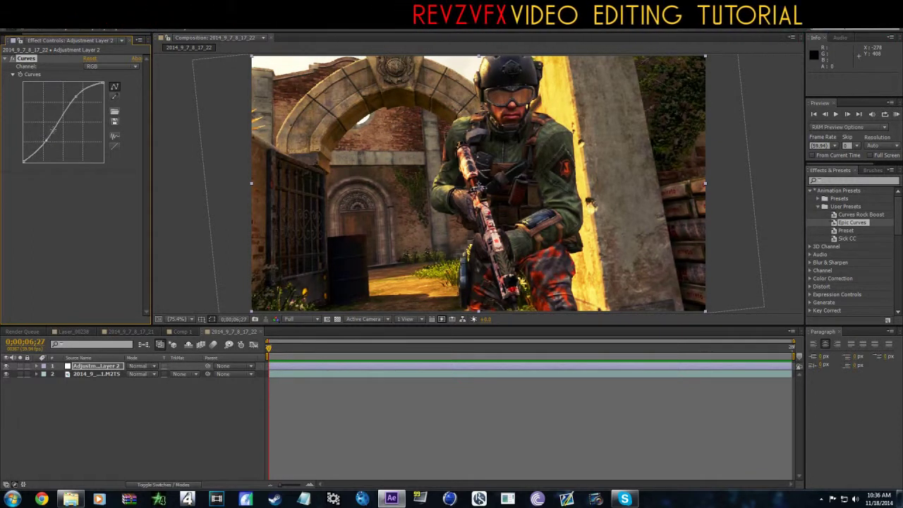
# Add a slightly raised midtone point to the Red channel of the adjustment layer's Curves effect, and collapse the effect
pyautogui.click(112, 67)
pyautogui.click(104, 86)
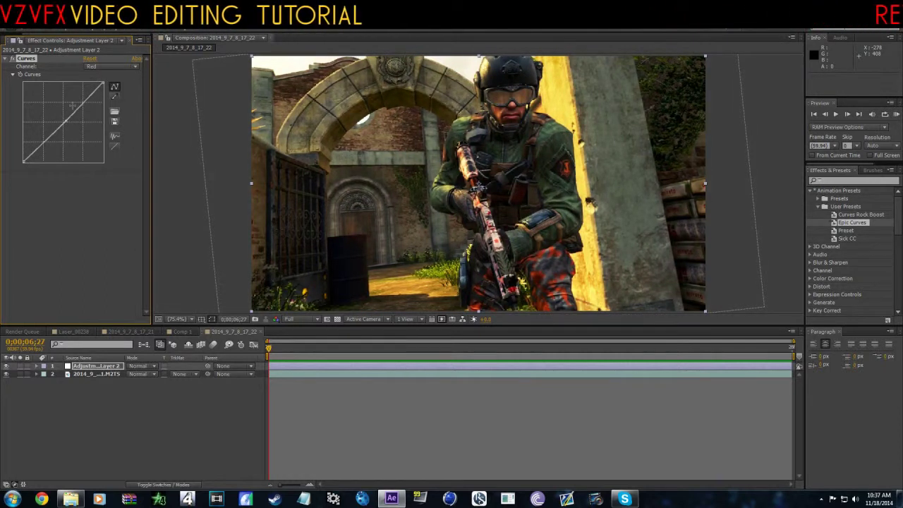
pyautogui.click(66, 116)
pyautogui.click(132, 402)
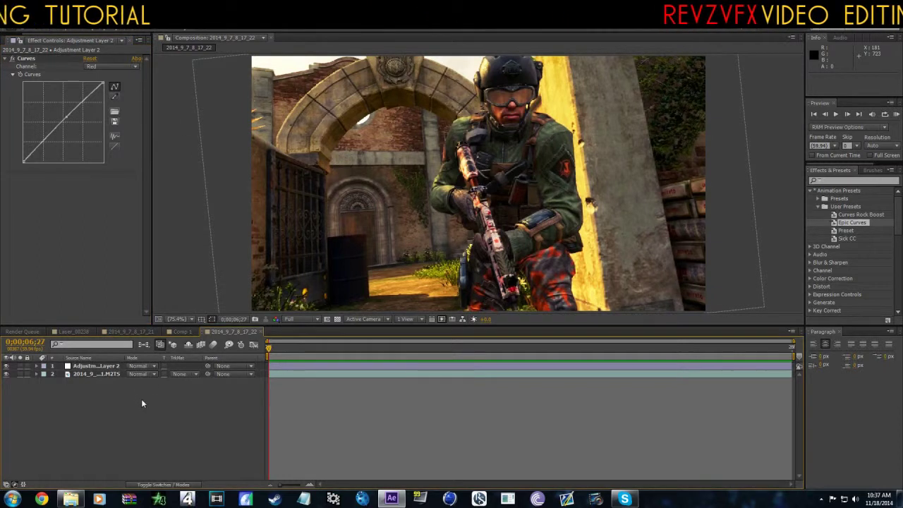
pyautogui.click(12, 58)
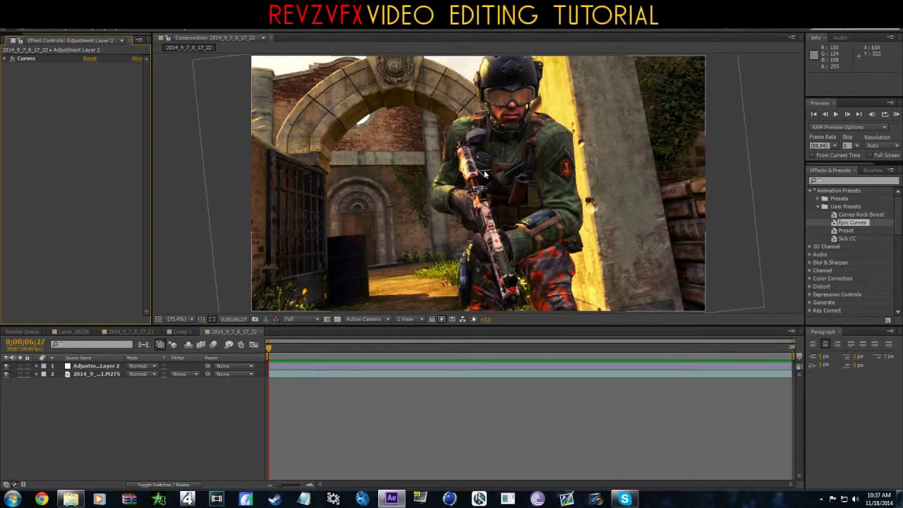
# Duplicate the gameplay footage layer below the adjustment layer and select the upper copy
pyautogui.click(81, 375)
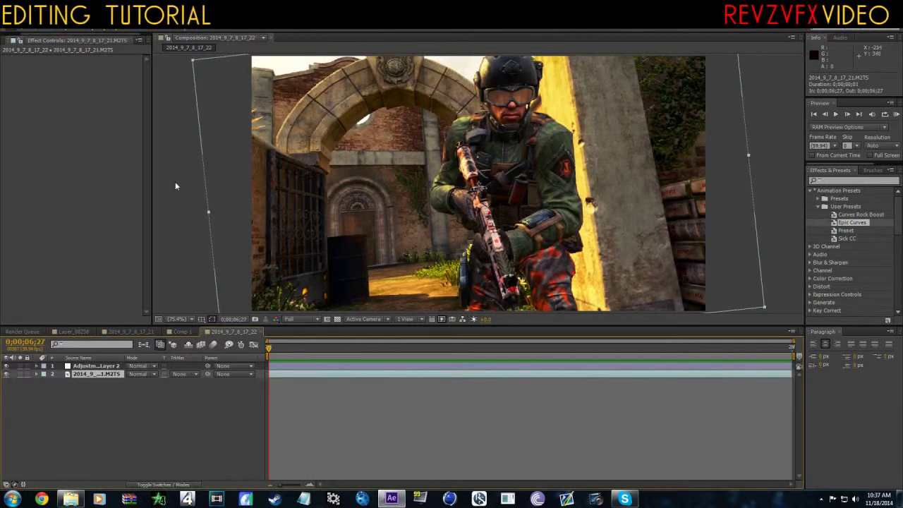
pyautogui.hotkey('ctrl', 'd')
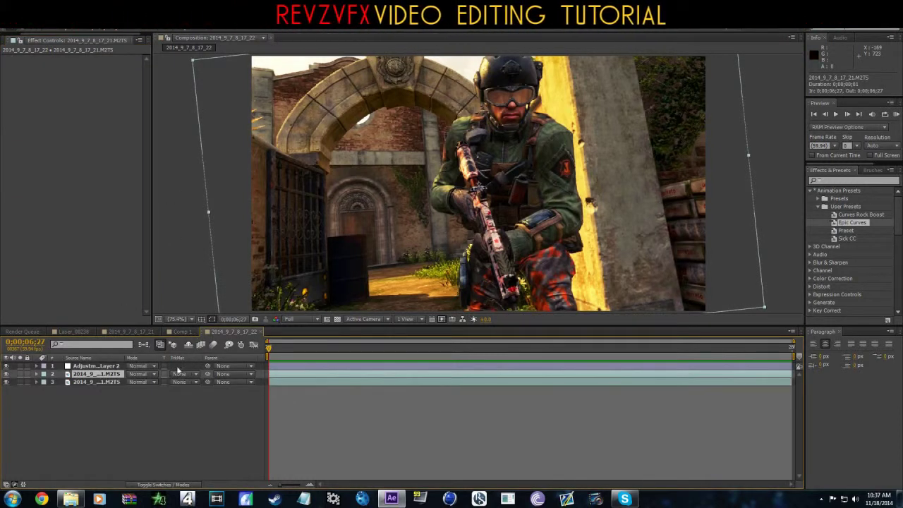
pyautogui.click(110, 383)
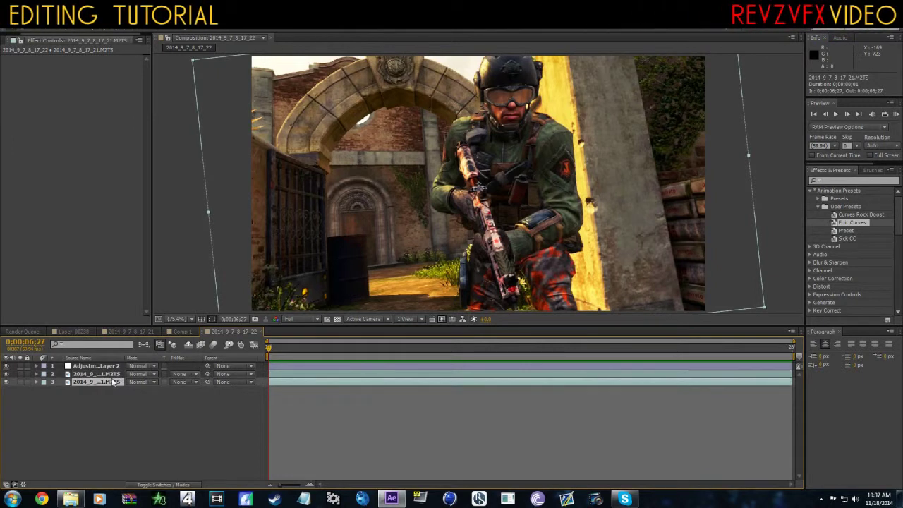
pyautogui.click(118, 374)
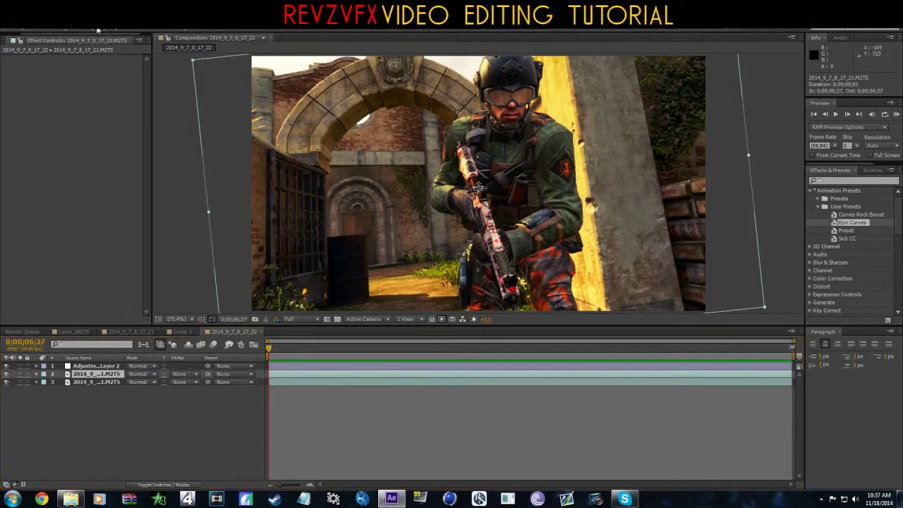
# Try tracing a mask around the soldier's head on the upper footage copy, undoing its points
pyautogui.click(482, 106)
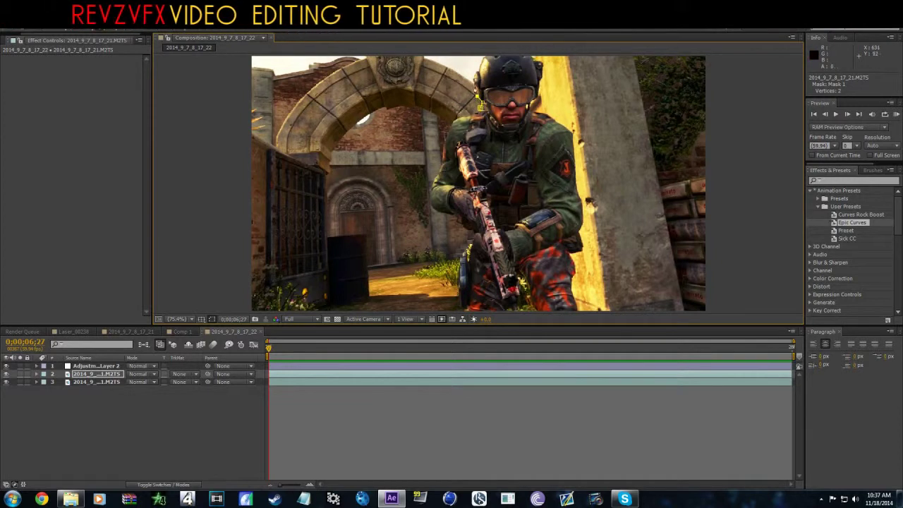
pyautogui.click(485, 61)
pyautogui.click(479, 76)
pyautogui.hotkey('ctrl', 'z')
pyautogui.hotkey('ctrl', 'z')
pyautogui.hotkey('ctrl', 'z')
pyautogui.hotkey('ctrl', 'z')
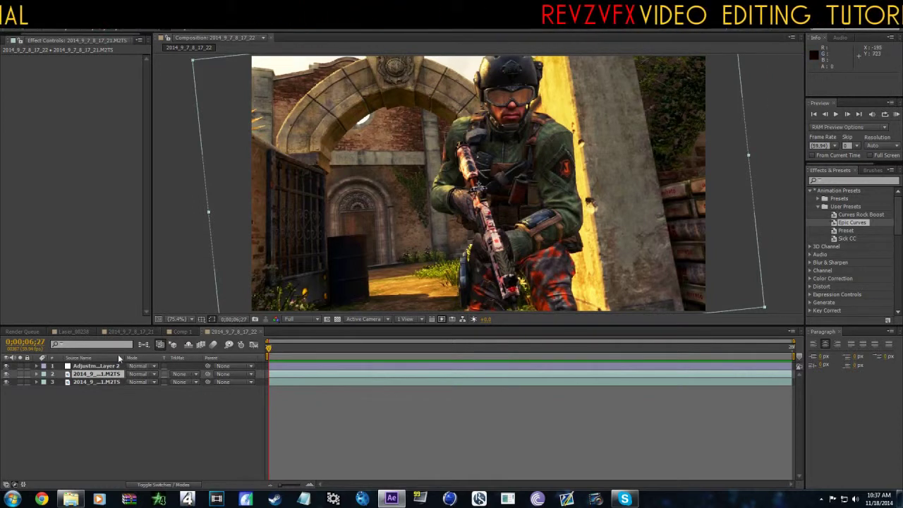
# Open the upper footage copy in its layer view and select the background around the soldier with Roto Brush strokes
pyautogui.click(103, 376)
pyautogui.doubleClick(104, 376)
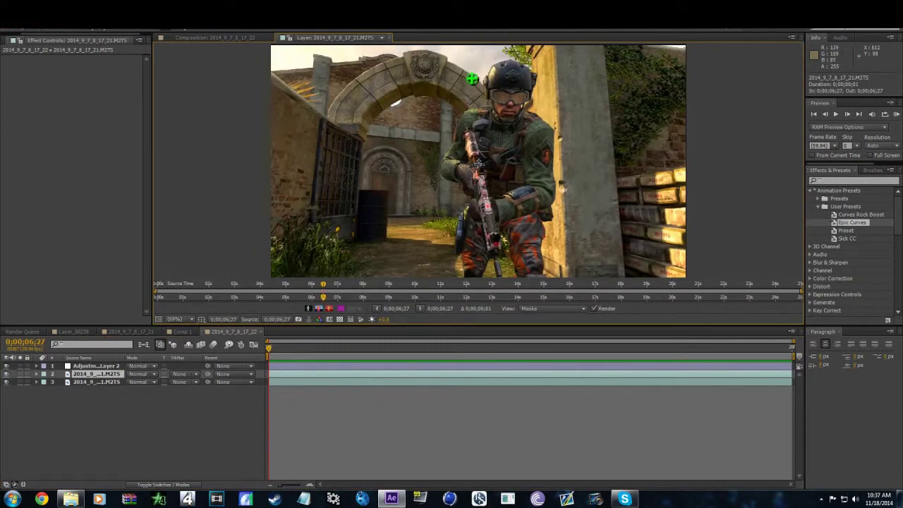
pyautogui.moveTo(306, 237); pyautogui.dragTo(304, 238)
pyautogui.moveTo(407, 174)
pyautogui.mouseDown()
pyautogui.moveTo(393, 252)
pyautogui.moveTo(365, 258)
pyautogui.mouseUp()
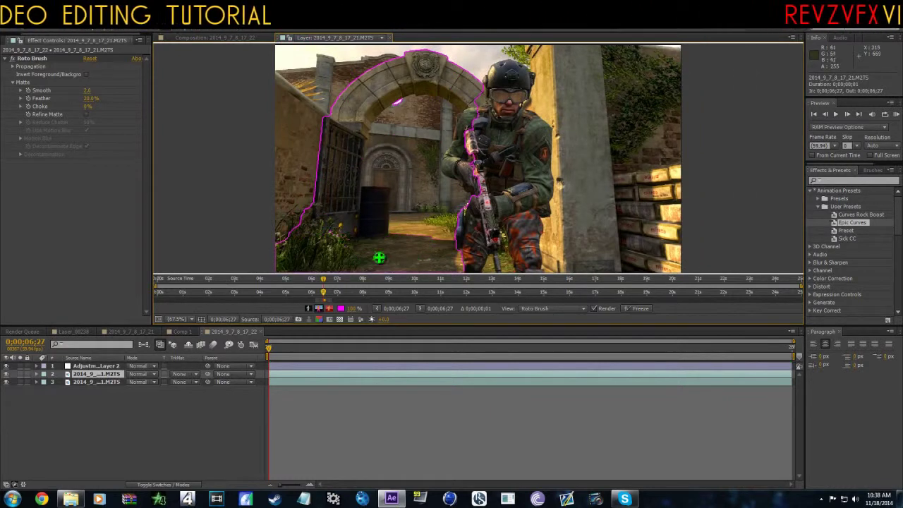
pyautogui.moveTo(309, 61); pyautogui.dragTo(280, 209)
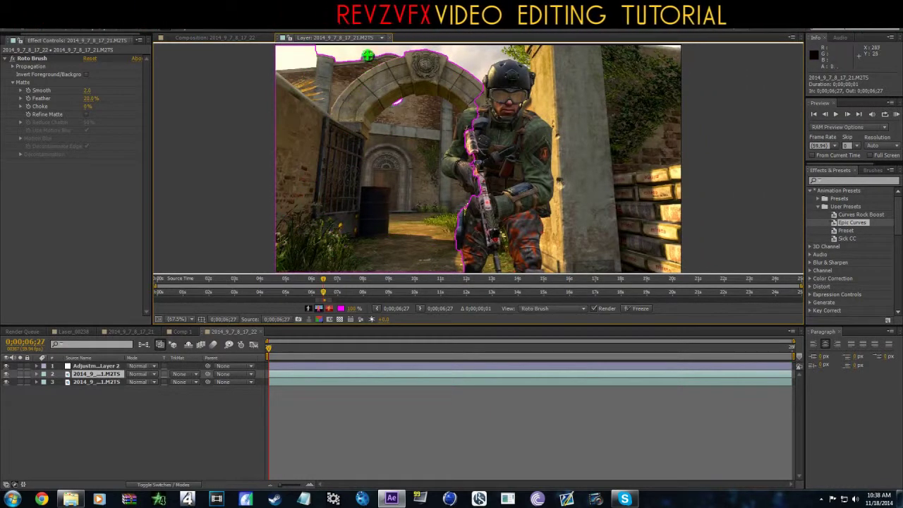
pyautogui.moveTo(356, 54); pyautogui.dragTo(345, 57)
pyautogui.moveTo(448, 55); pyautogui.dragTo(459, 60)
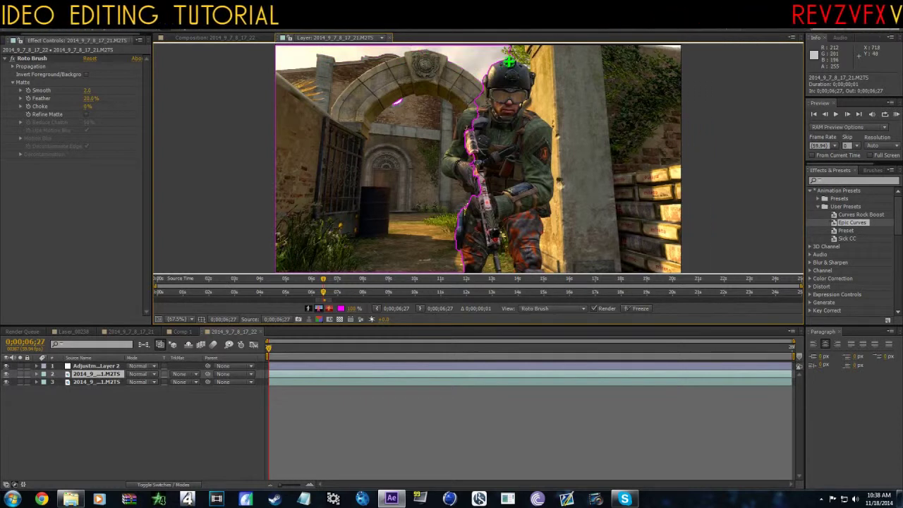
pyautogui.moveTo(520, 52); pyautogui.dragTo(530, 50)
pyautogui.moveTo(575, 68)
pyautogui.mouseDown()
pyautogui.moveTo(642, 131)
pyautogui.moveTo(631, 246)
pyautogui.moveTo(599, 259)
pyautogui.mouseUp()
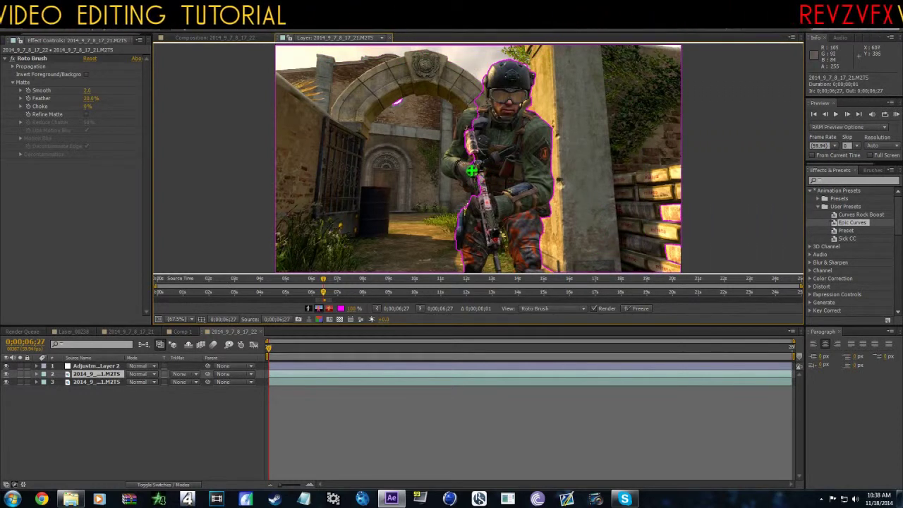
# Subtract the soldier's gun-side arm and shoulder from the Roto Brush selection, undoing the stray strokes
pyautogui.moveTo(467, 163); pyautogui.dragTo(477, 167)
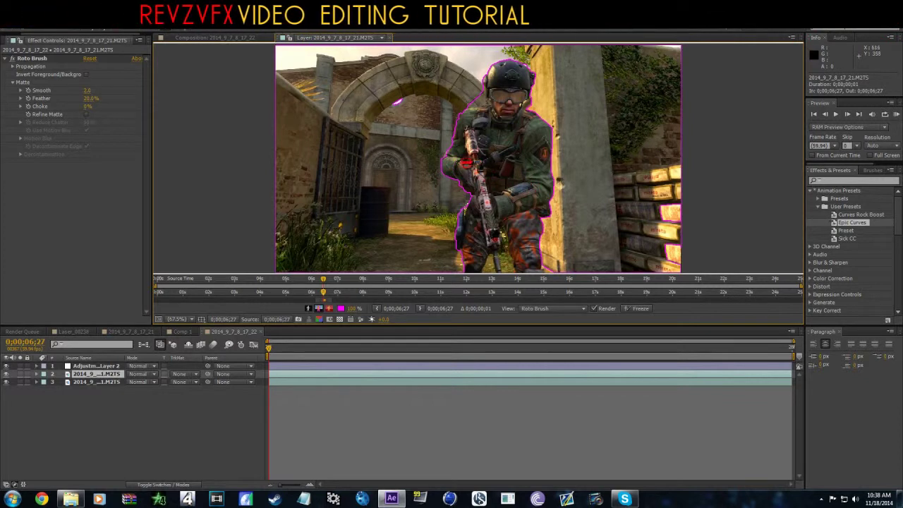
pyautogui.moveTo(459, 125); pyautogui.dragTo(459, 111)
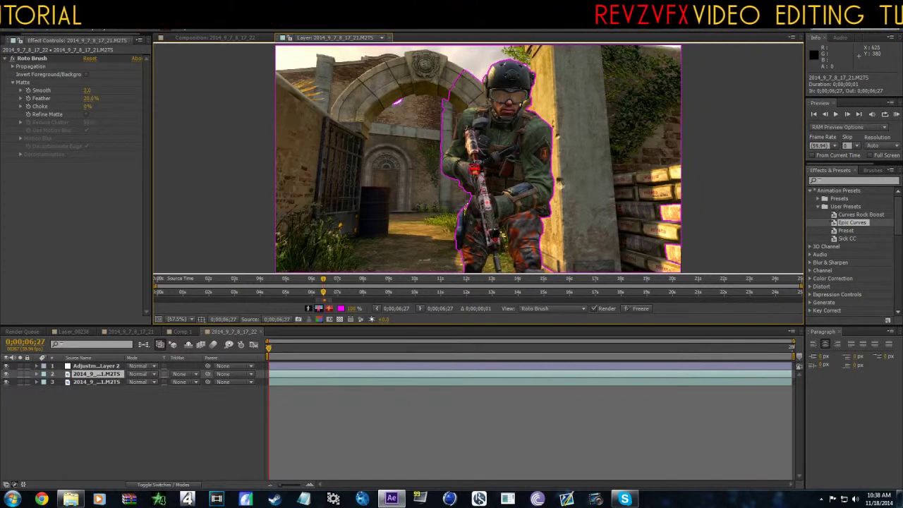
pyautogui.hotkey('ctrl', 'z')
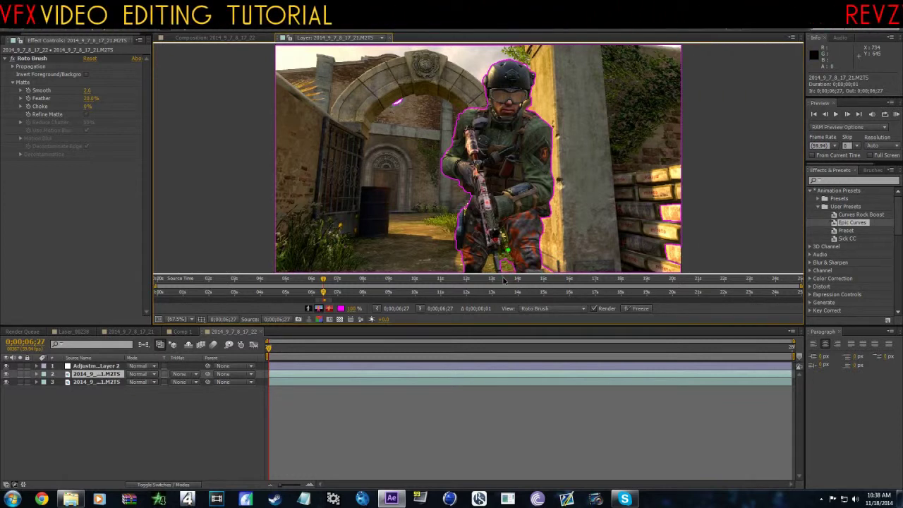
pyautogui.hotkey('ctrl', 'z')
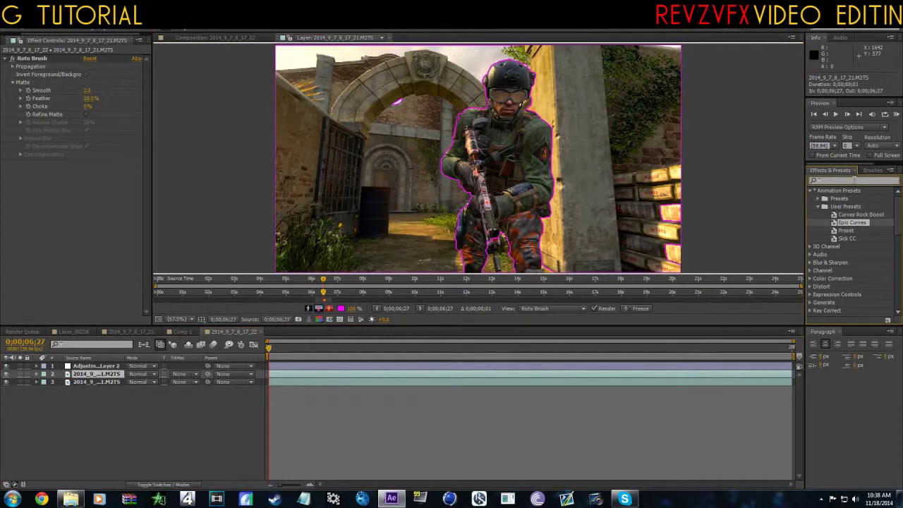
# Apply Gaussian Blur to the rotoscoped background layer and set its Blurriness to 12.6
pyautogui.click(853, 181)
pyautogui.write('gaus')
pyautogui.doubleClick(852, 200)
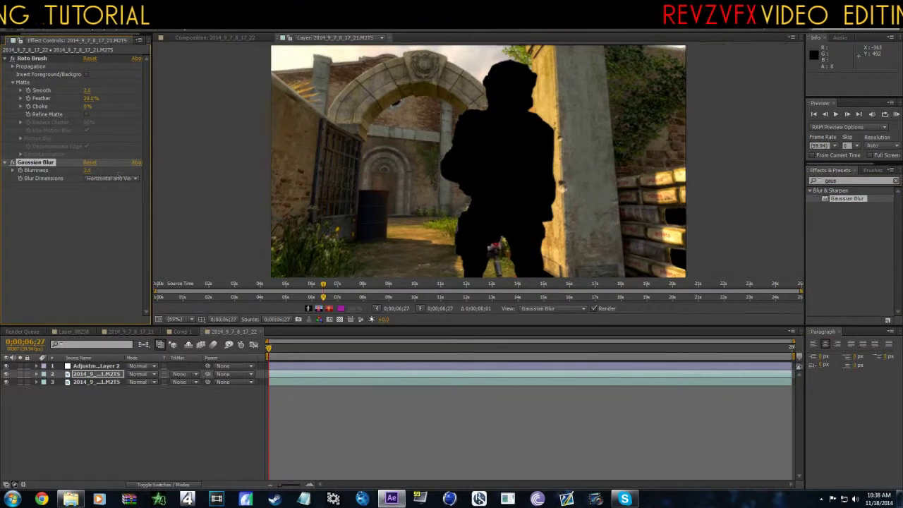
pyautogui.moveTo(87, 170); pyautogui.dragTo(160, 183)
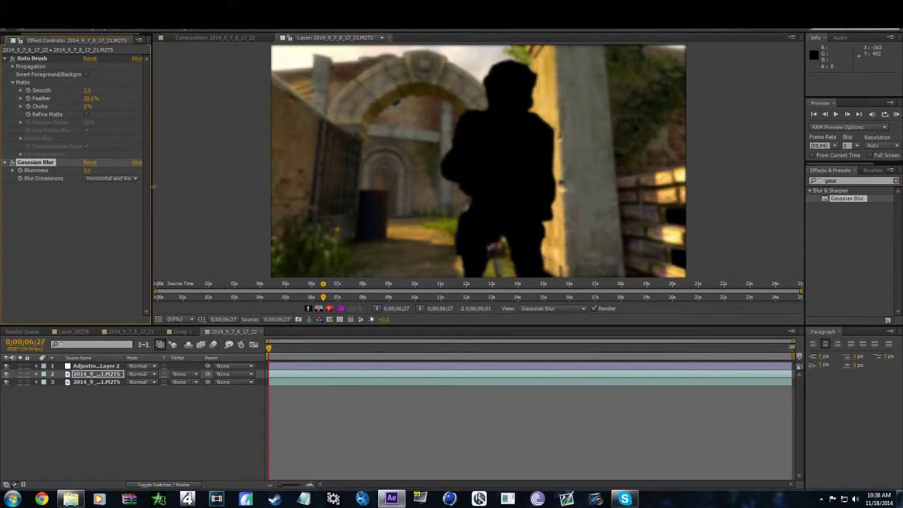
pyautogui.click(250, 39)
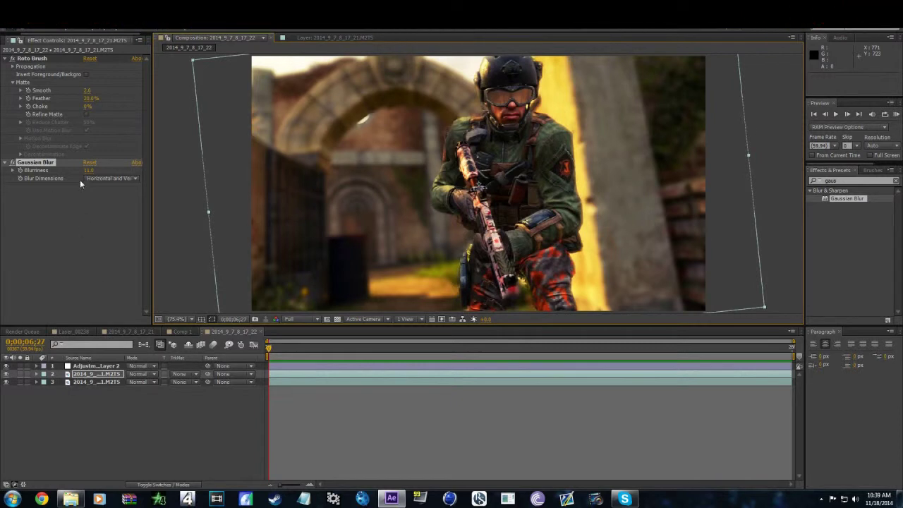
pyautogui.moveTo(87, 170); pyautogui.dragTo(123, 205)
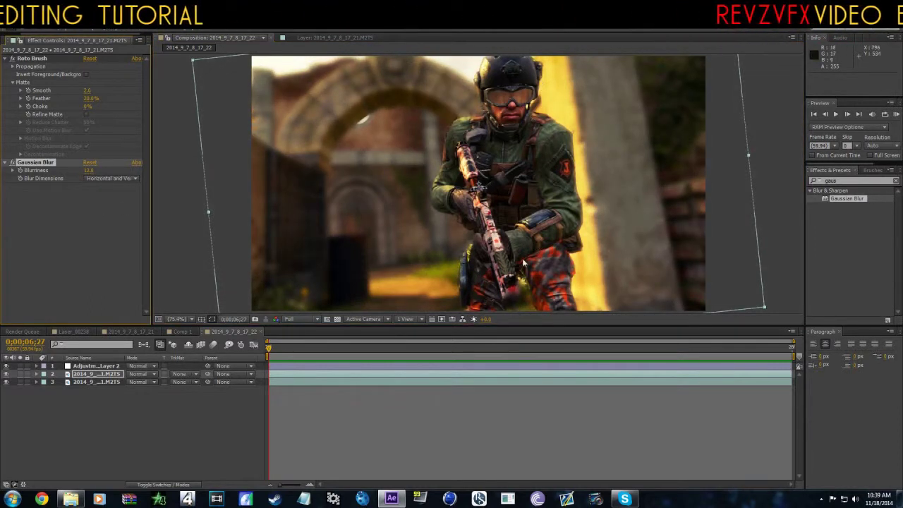
# Set the Roto Brush matte's Smooth to 5.7 and Feather to 23.7% on the blurred background layer
pyautogui.moveTo(86, 92); pyautogui.dragTo(206, 96)
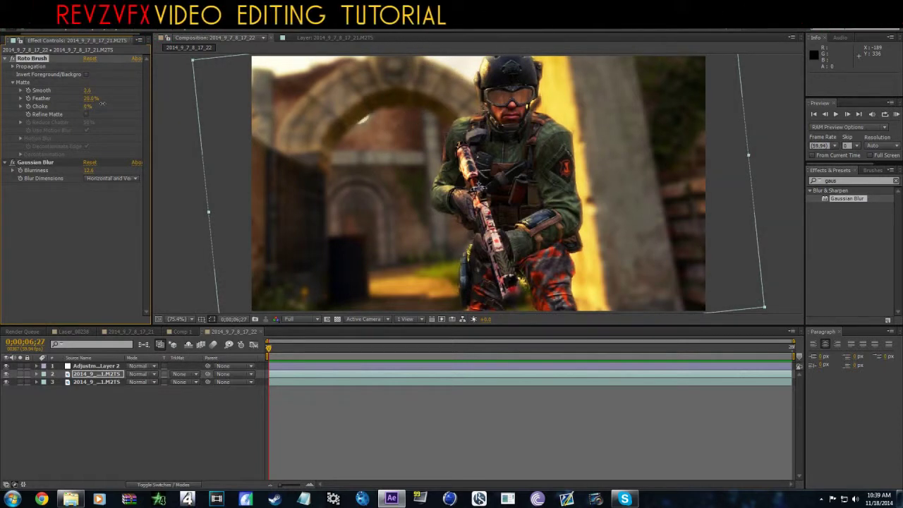
pyautogui.click(316, 36)
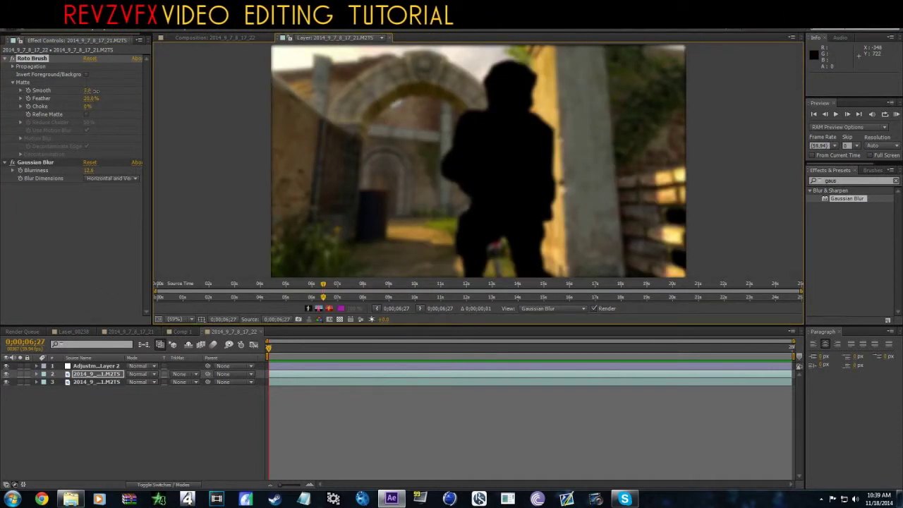
pyautogui.moveTo(87, 93); pyautogui.dragTo(76, 93)
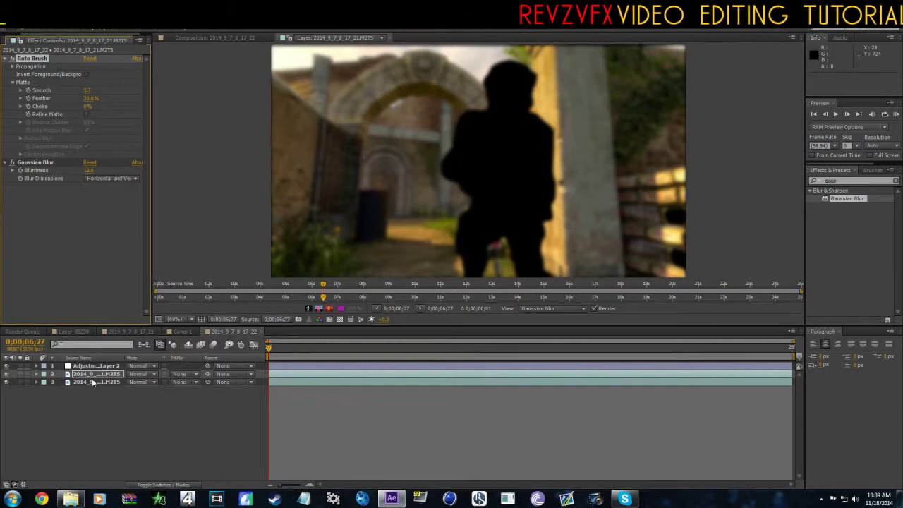
pyautogui.click(96, 377)
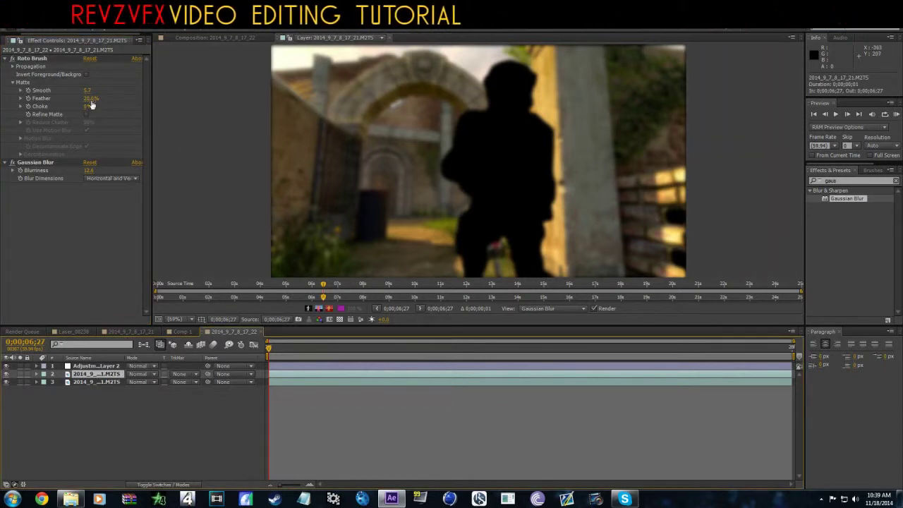
pyautogui.moveTo(90, 100); pyautogui.dragTo(65, 110)
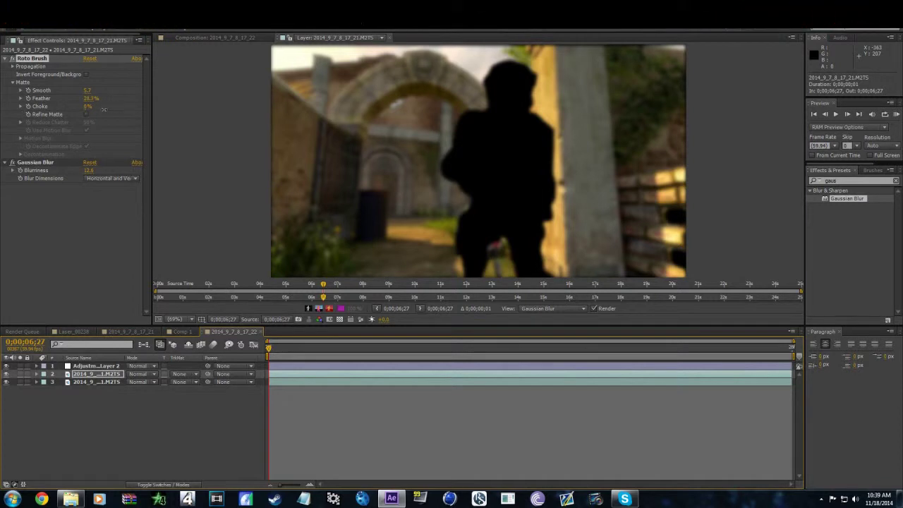
# Try stronger Roto Brush matte smoothing, settling on a Smooth of about 16 and a Choke of 5%
pyautogui.moveTo(59, 97); pyautogui.dragTo(154, 103)
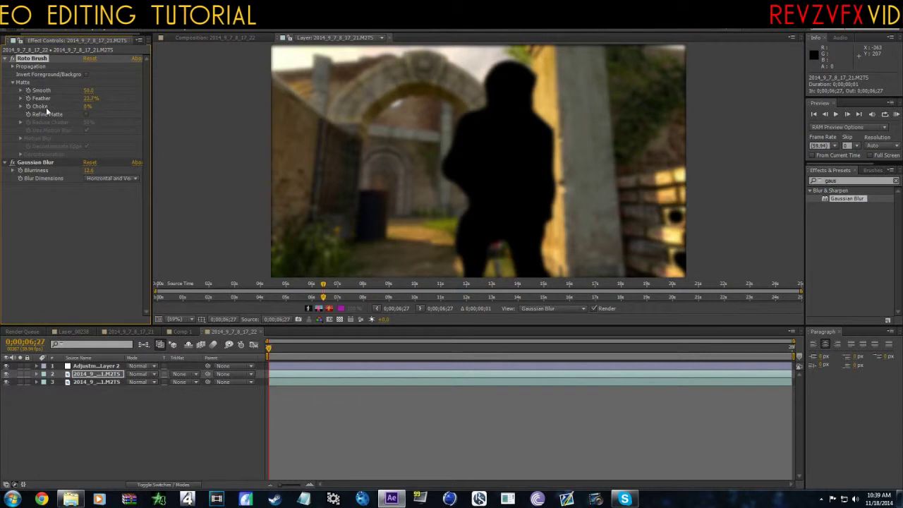
pyautogui.moveTo(390, 106); pyautogui.dragTo(395, 105)
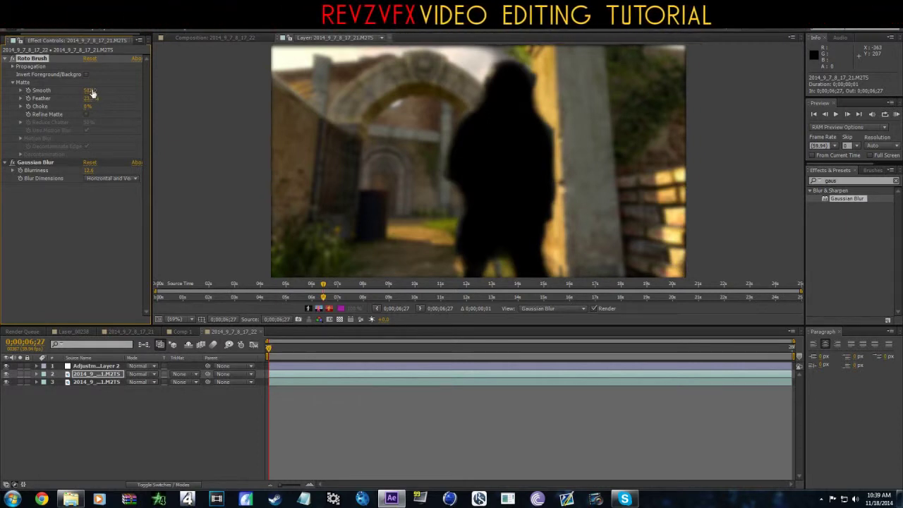
pyautogui.moveTo(43, 105); pyautogui.dragTo(3, 236)
pyautogui.moveTo(20, 203); pyautogui.dragTo(65, 161)
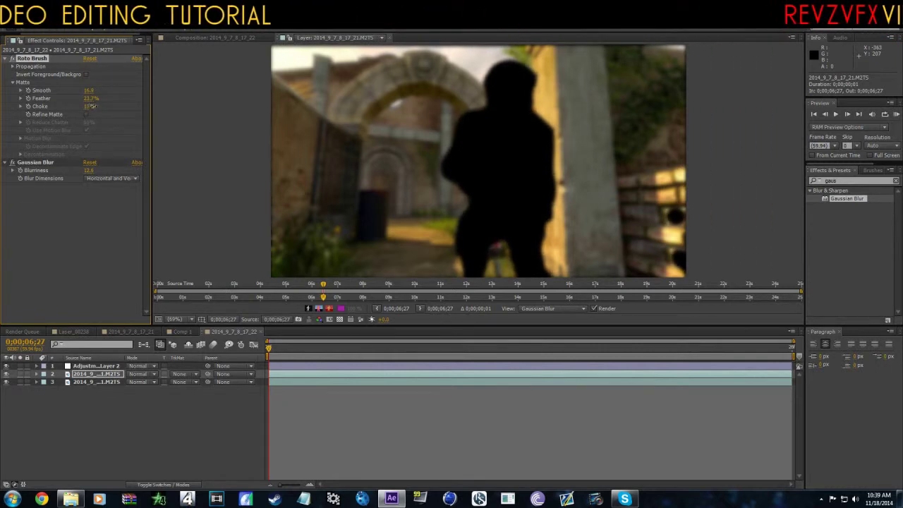
pyautogui.moveTo(87, 106)
pyautogui.mouseDown()
pyautogui.moveTo(92, 113)
pyautogui.moveTo(70, 117)
pyautogui.moveTo(123, 115)
pyautogui.moveTo(113, 114)
pyautogui.mouseUp()
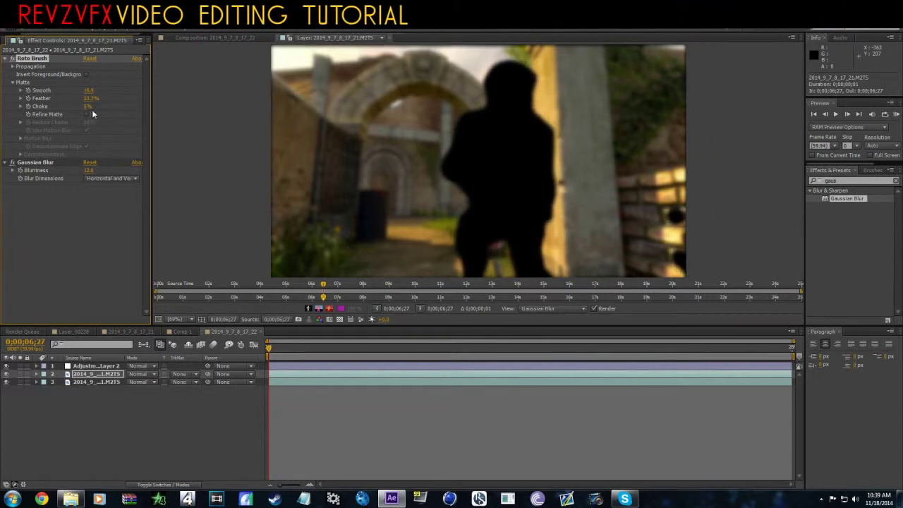
# Try the Roto Brush's Invert Foreground/Background and Refine Matte options, leaving both off, and return to the composition view
pyautogui.click(86, 74)
pyautogui.click(86, 74)
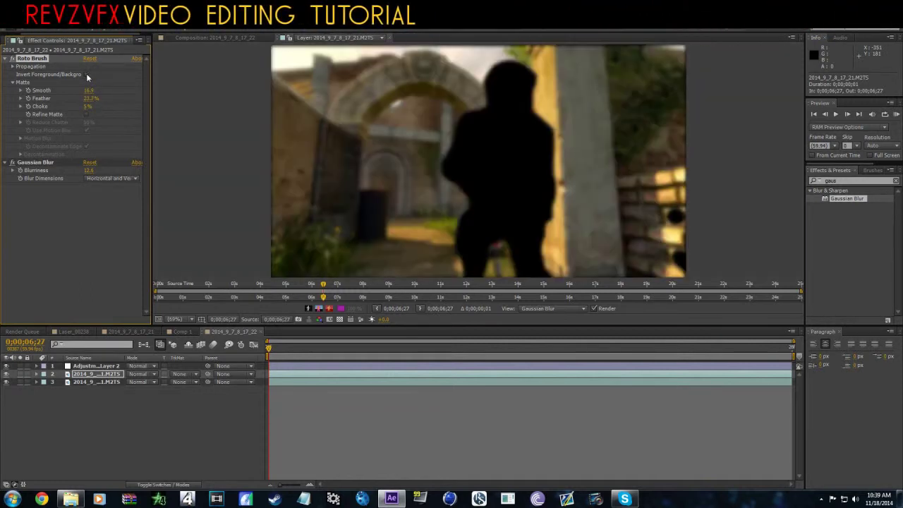
pyautogui.click(86, 114)
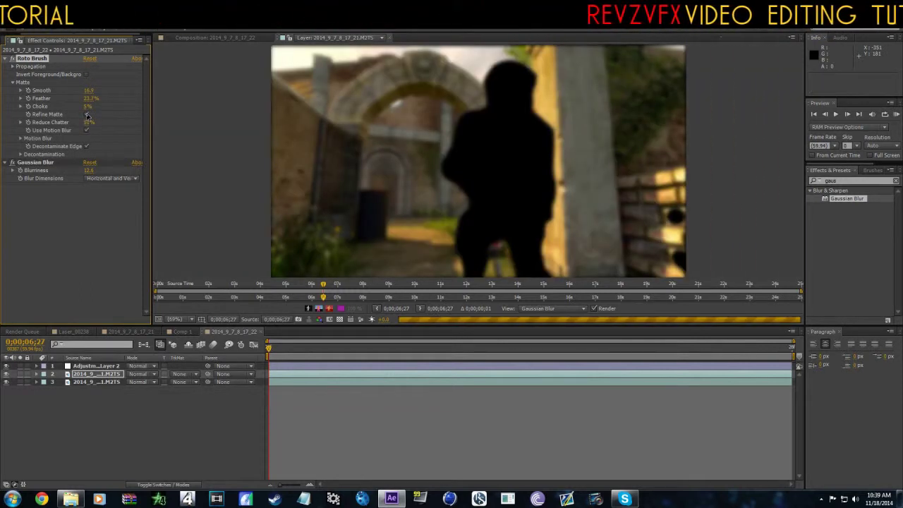
pyautogui.click(86, 114)
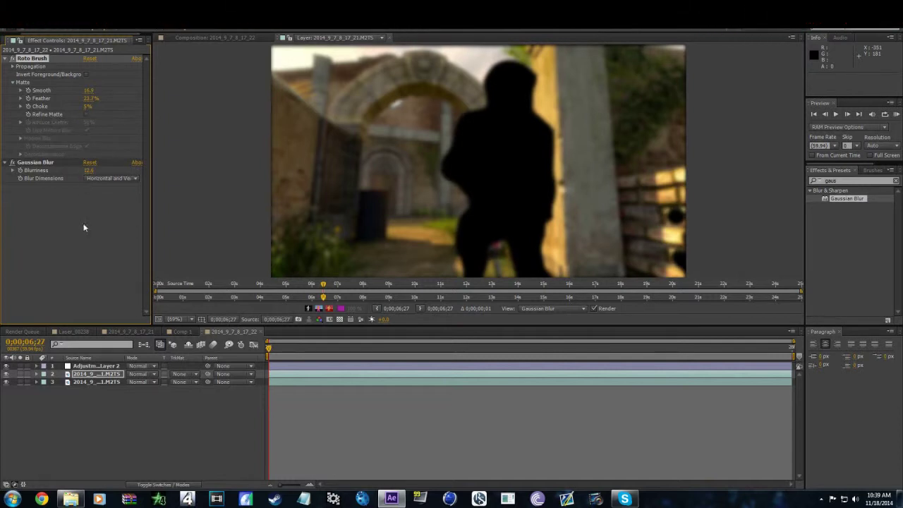
pyautogui.click(226, 40)
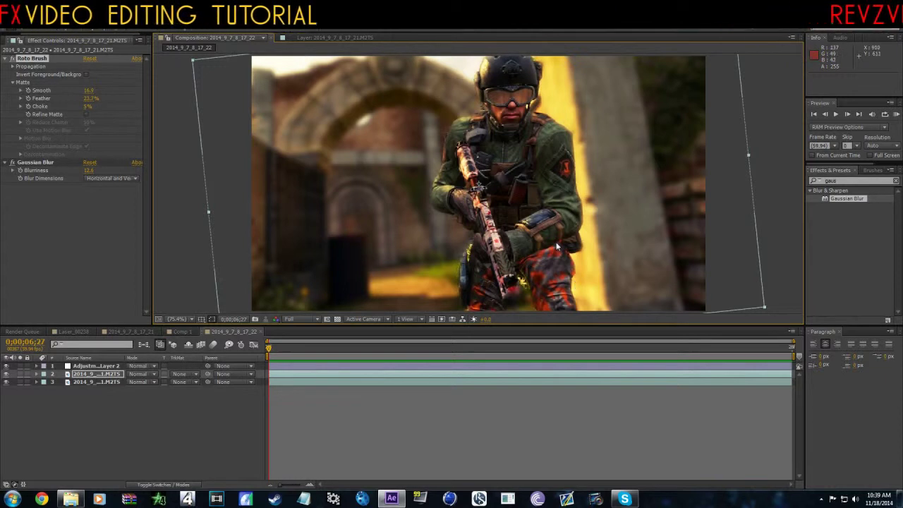
# Create a text layer reading "Revz" on the first line and "Tutorial" on the second
pyautogui.click(148, 402)
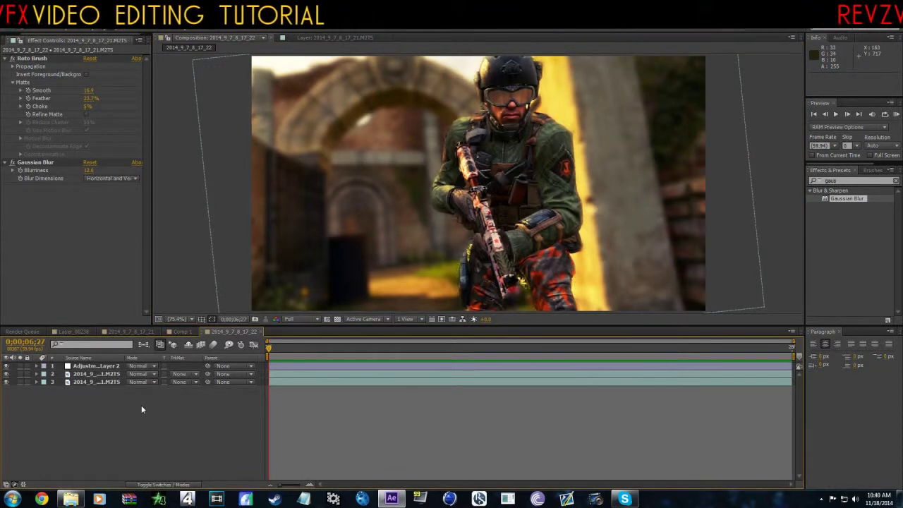
pyautogui.hotkey('ctrl', 'alt', 'shift', 't')
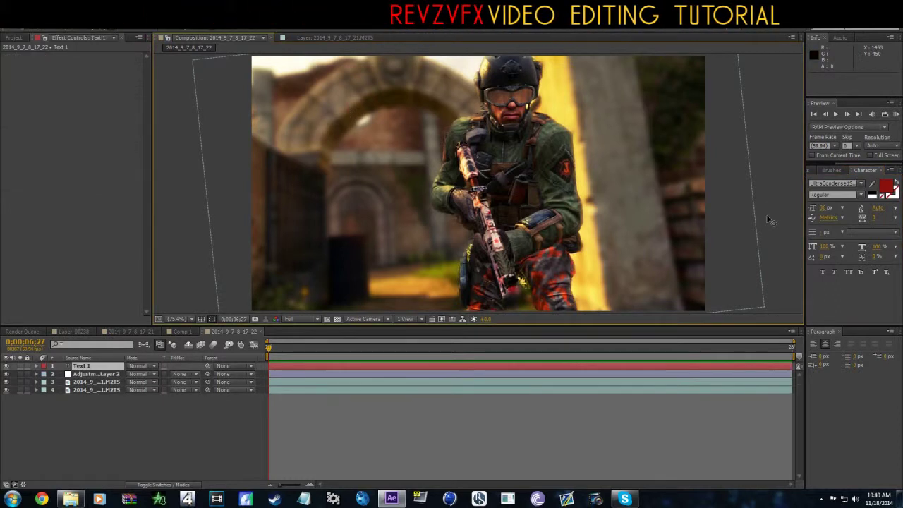
pyautogui.write('REVZV')
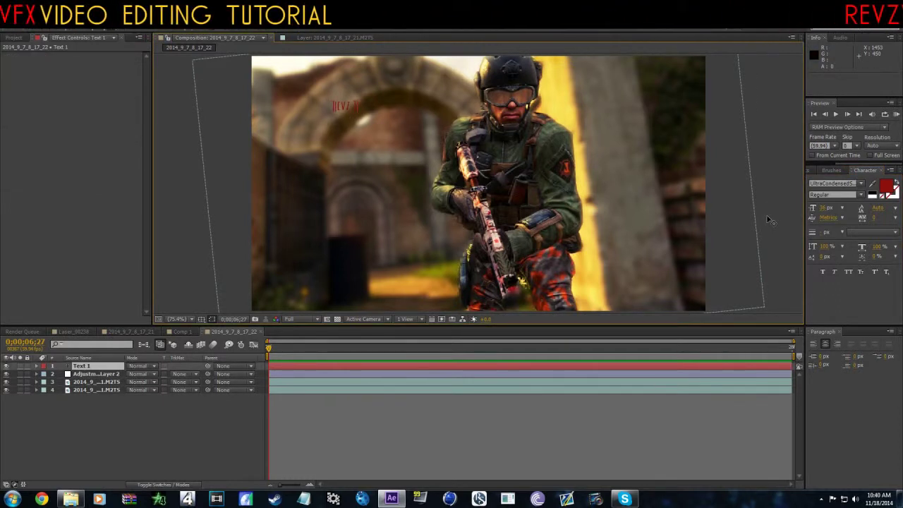
pyautogui.press('Return')
pyautogui.write('VFX')
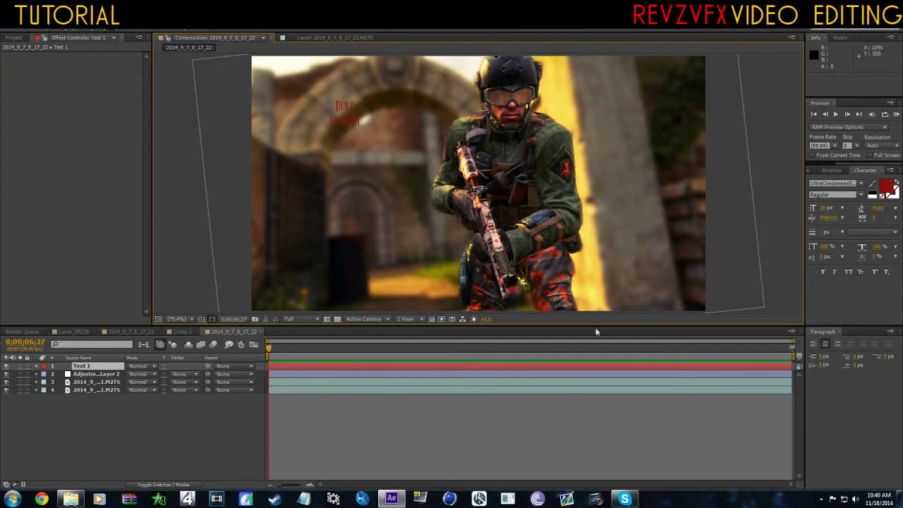
pyautogui.click(107, 370)
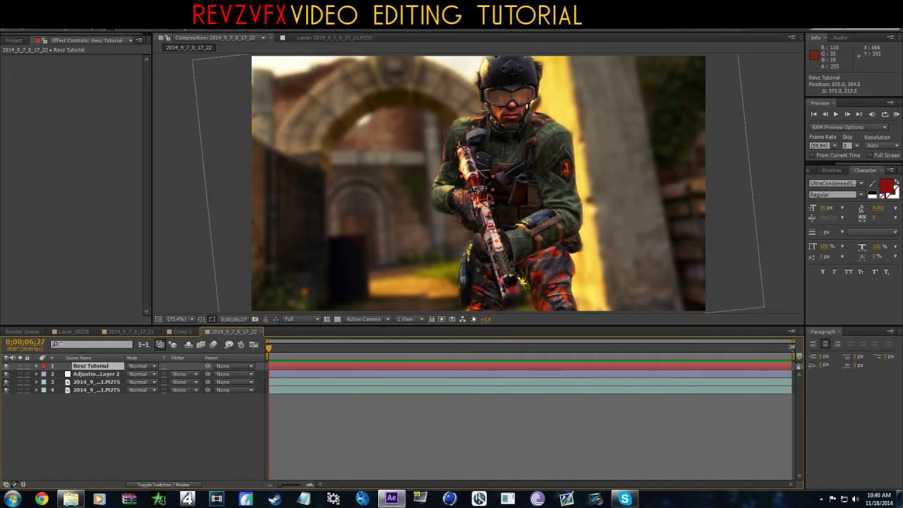
# Move the text layer to the middle of the frame and set its vertical position to 360
pyautogui.moveTo(356, 118); pyautogui.dragTo(489, 193)
pyautogui.press('p')
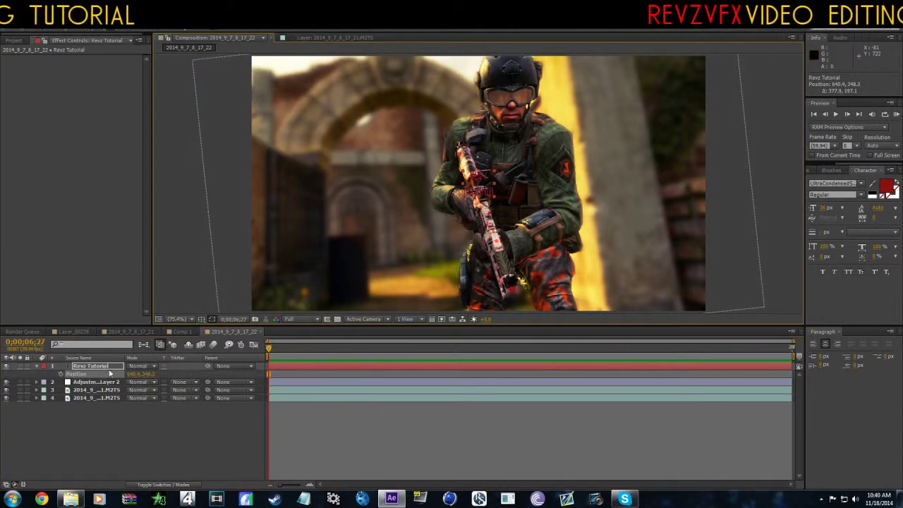
pyautogui.click(131, 373)
pyautogui.click(158, 377)
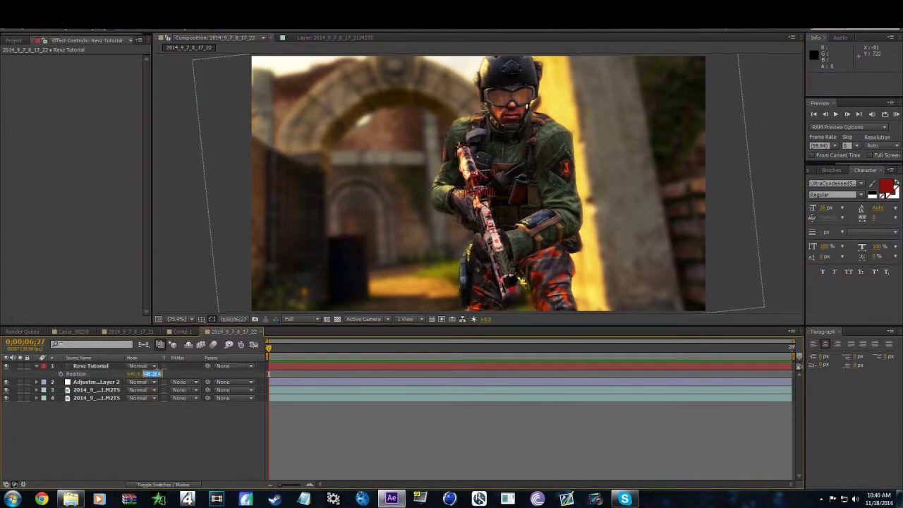
pyautogui.click(158, 364)
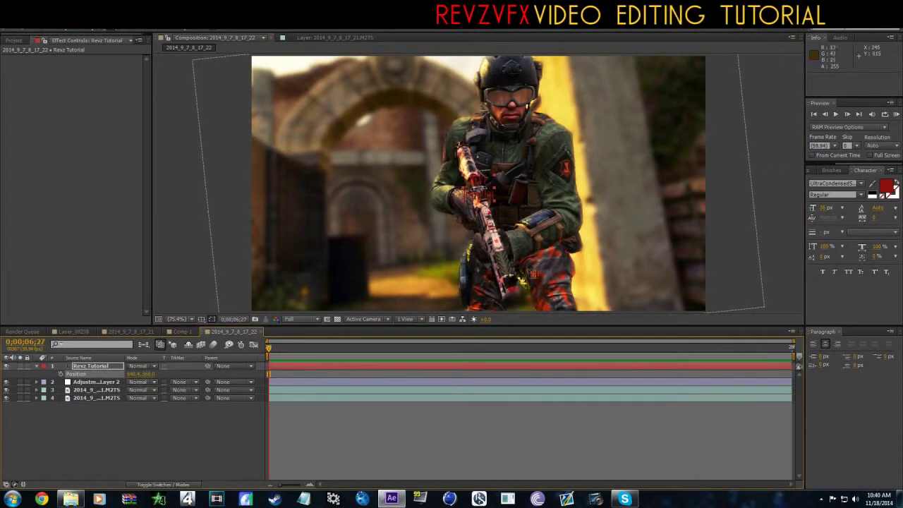
# Scale the text layer up to 1150% and move it up in the frame to about 651, 247
pyautogui.press('s')
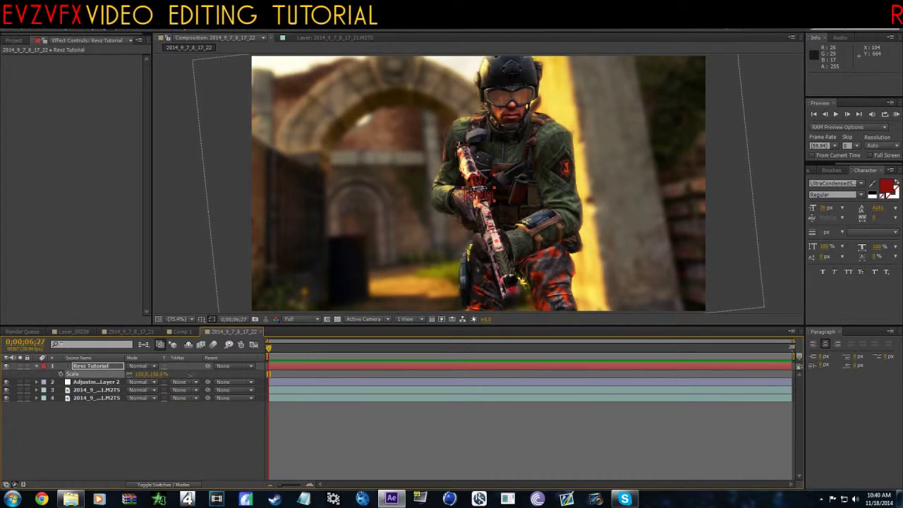
pyautogui.moveTo(141, 374); pyautogui.dragTo(206, 373)
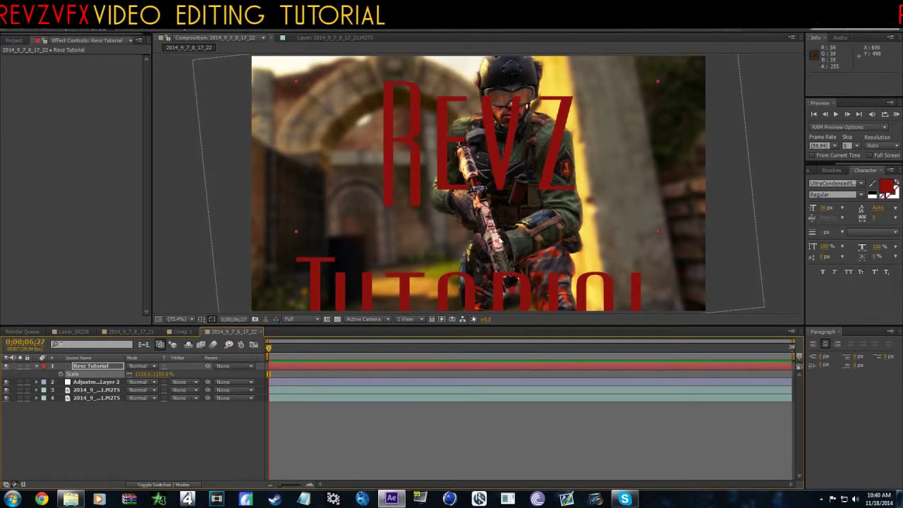
pyautogui.moveTo(296, 305); pyautogui.dragTo(299, 265)
pyautogui.moveTo(494, 231); pyautogui.dragTo(494, 230)
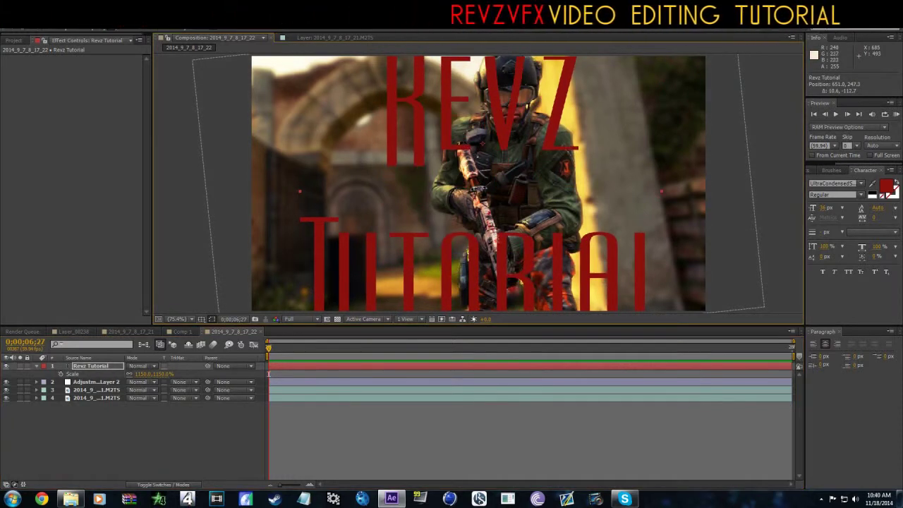
# Stretch the text non-uniformly to about 1391% width and 829% height so both lines fit the frame
pyautogui.scroll(-2, 653, 282)
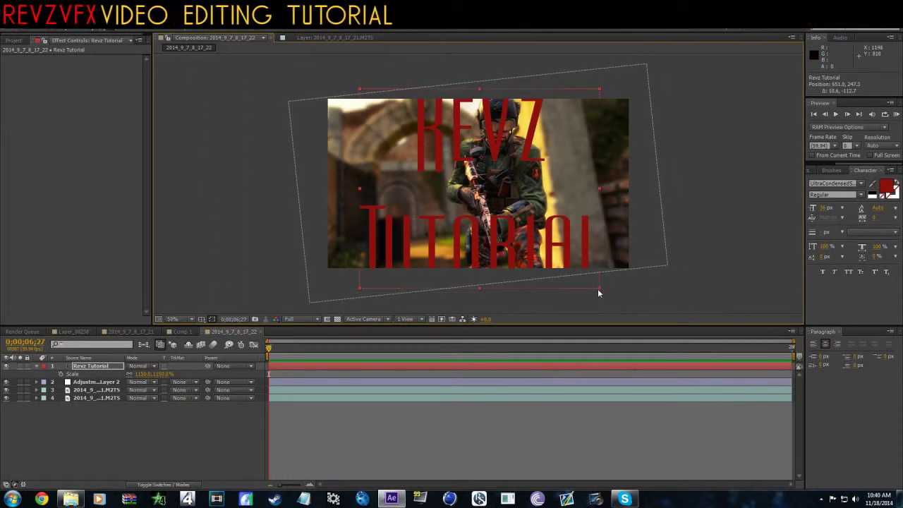
pyautogui.moveTo(597, 288); pyautogui.dragTo(615, 266)
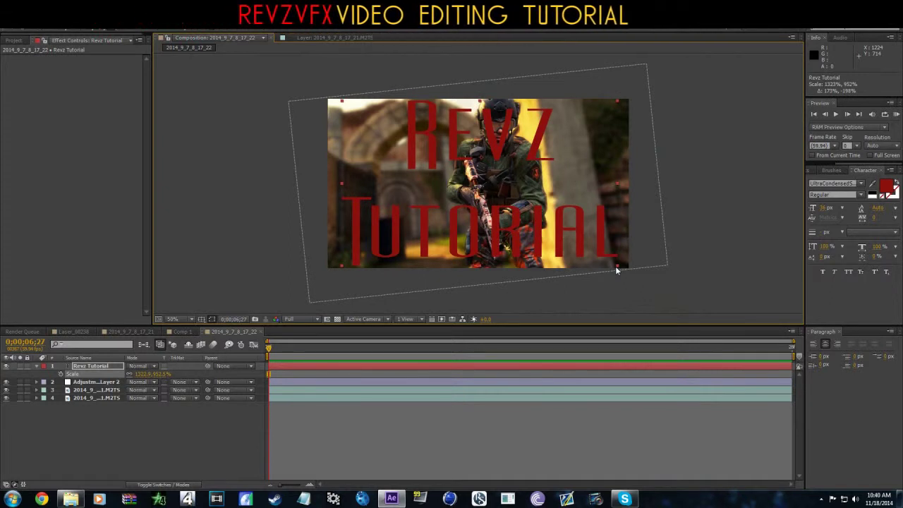
pyautogui.moveTo(615, 266)
pyautogui.mouseDown()
pyautogui.moveTo(607, 255)
pyautogui.moveTo(622, 252)
pyautogui.mouseUp()
pyautogui.scroll(1, 585, 244)
pyautogui.click(173, 319)
pyautogui.click(216, 162)
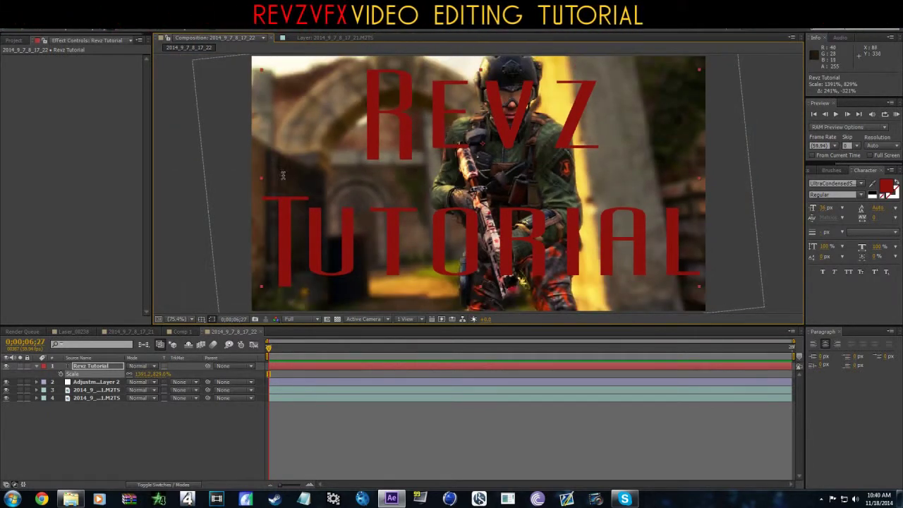
# Try black as the text color of the word Revz
pyautogui.click(87, 366)
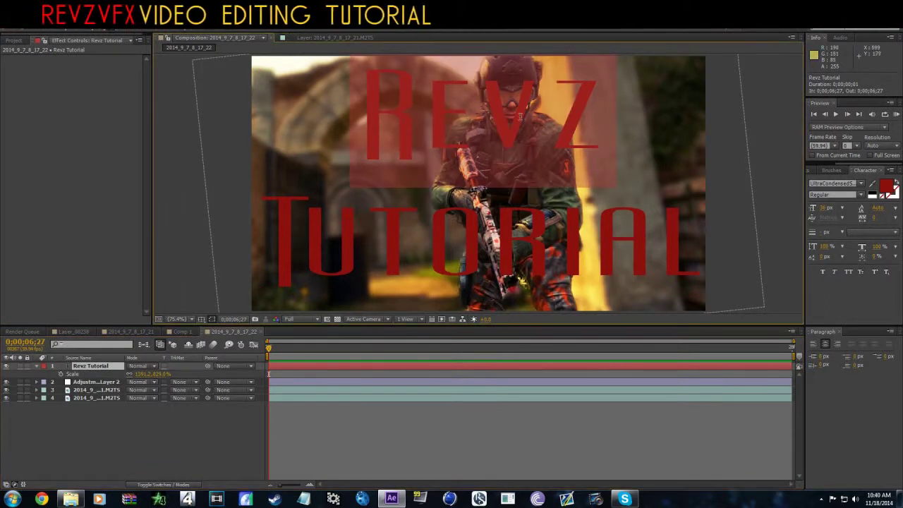
pyautogui.click(885, 189)
pyautogui.moveTo(446, 242); pyautogui.dragTo(371, 327)
pyautogui.click(541, 191)
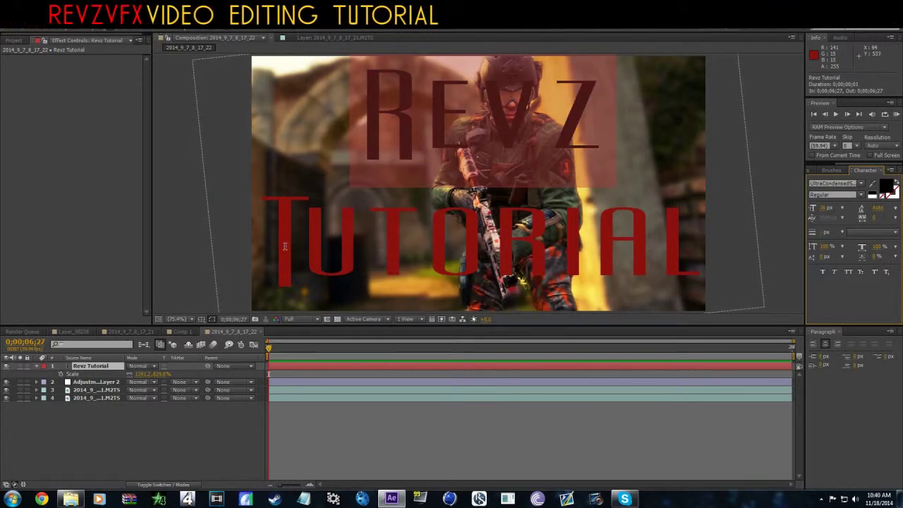
# Change the text color of both words, Revz and Tutorial, to white (FFFFFF)
pyautogui.click(888, 191)
pyautogui.moveTo(367, 282); pyautogui.dragTo(312, 184)
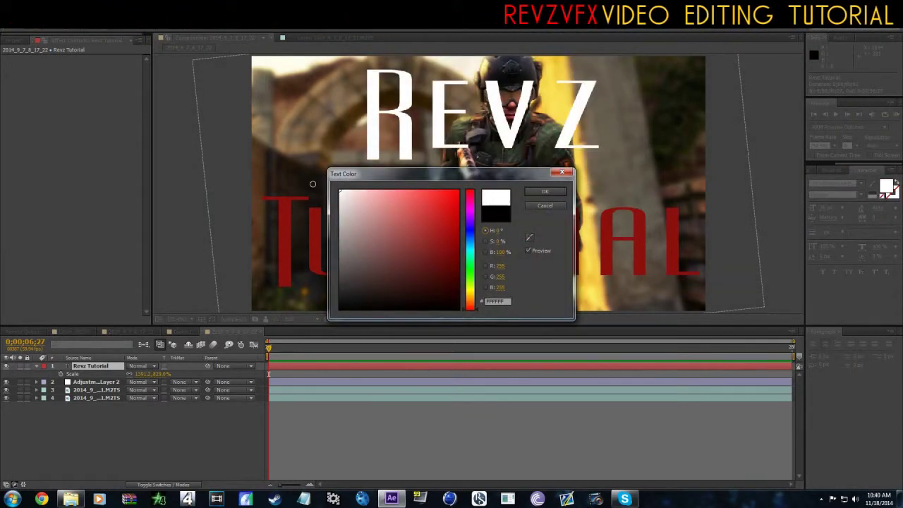
pyautogui.click(544, 191)
pyautogui.moveTo(713, 240); pyautogui.dragTo(265, 244)
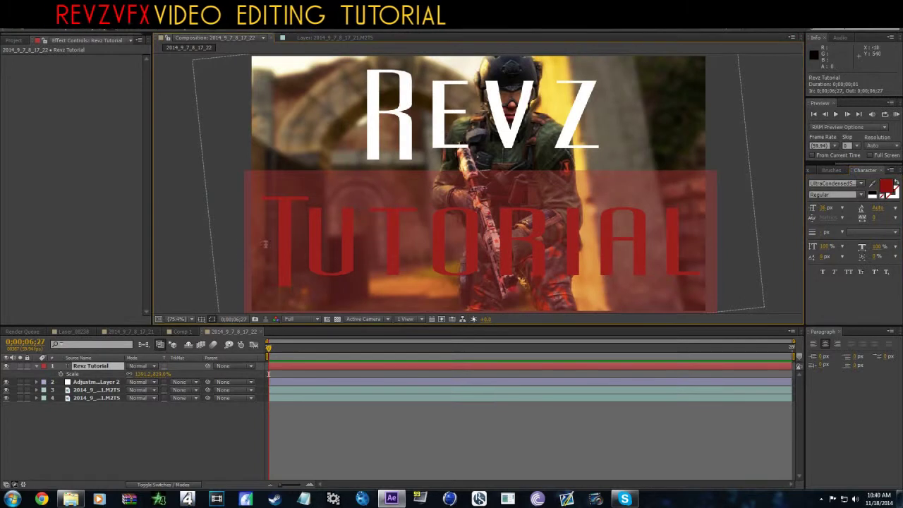
pyautogui.click(885, 189)
pyautogui.moveTo(375, 219); pyautogui.dragTo(337, 186)
pyautogui.click(551, 194)
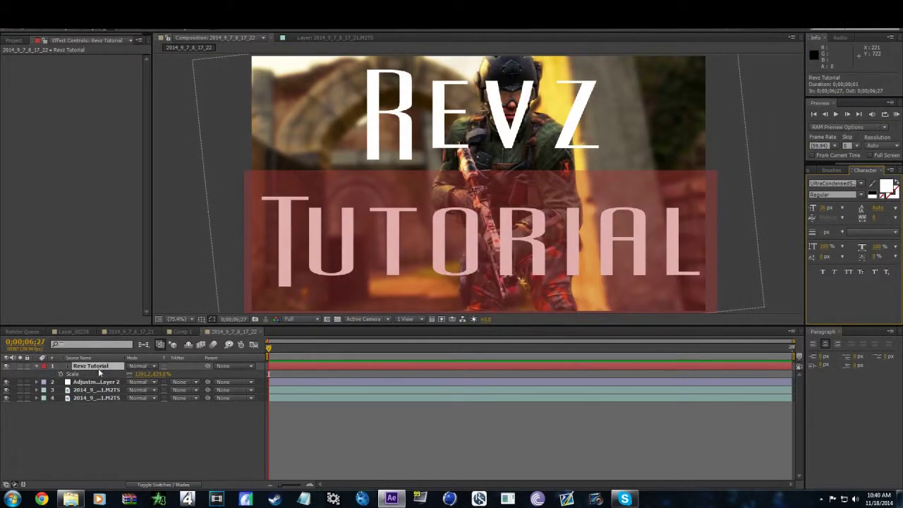
pyautogui.press('Escape')
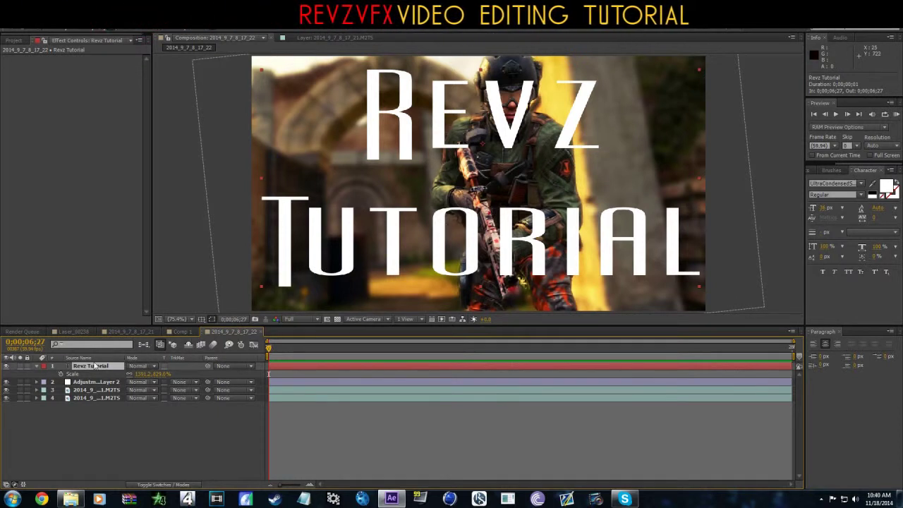
# Add a Drop Shadow layer style to the text with Distance 8, Spread about 22% and Size 13
pyautogui.rightClick(95, 367)
pyautogui.moveTo(193, 135)
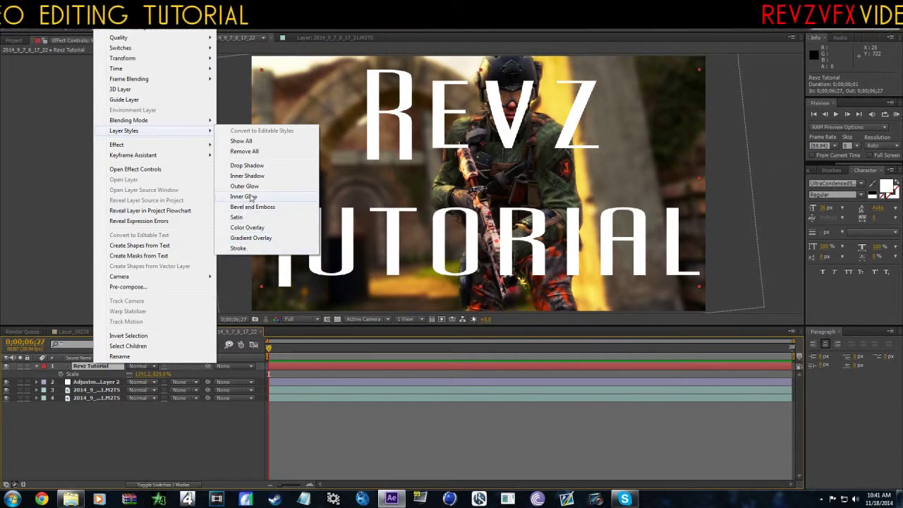
pyautogui.click(247, 165)
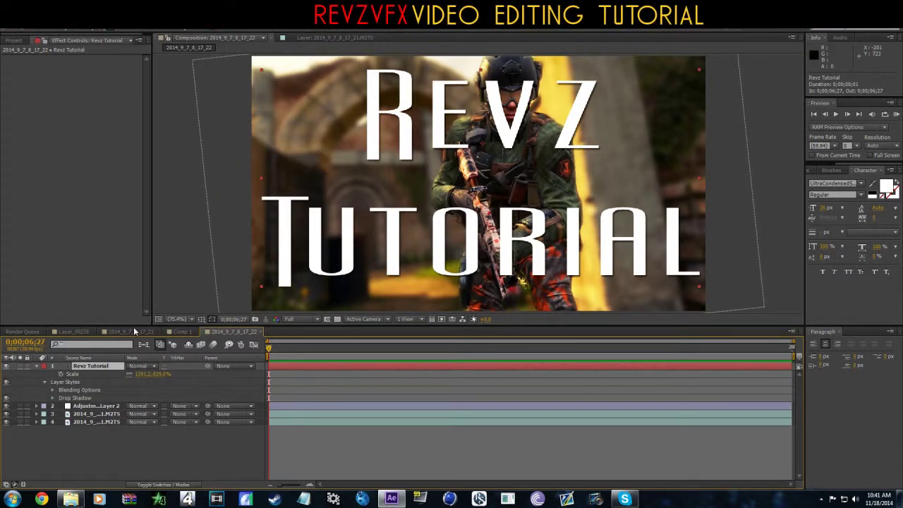
pyautogui.click(52, 397)
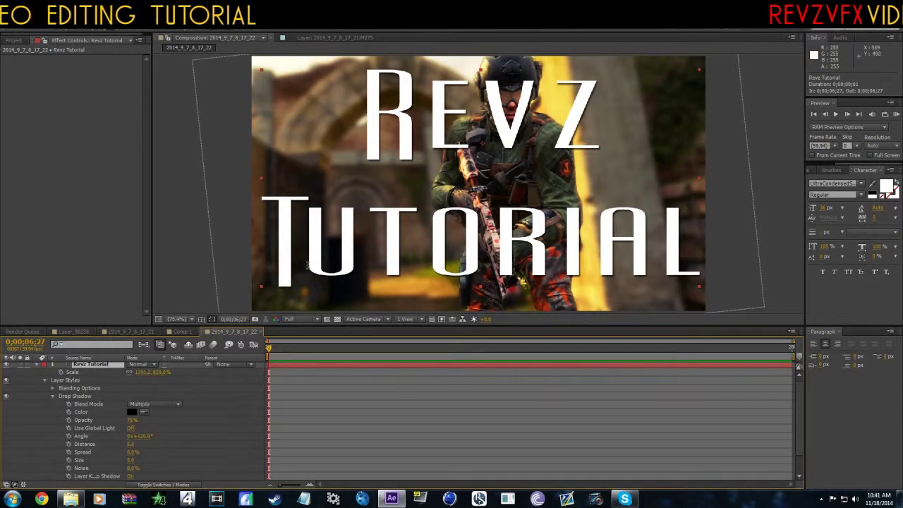
pyautogui.scroll(-1, 135, 452)
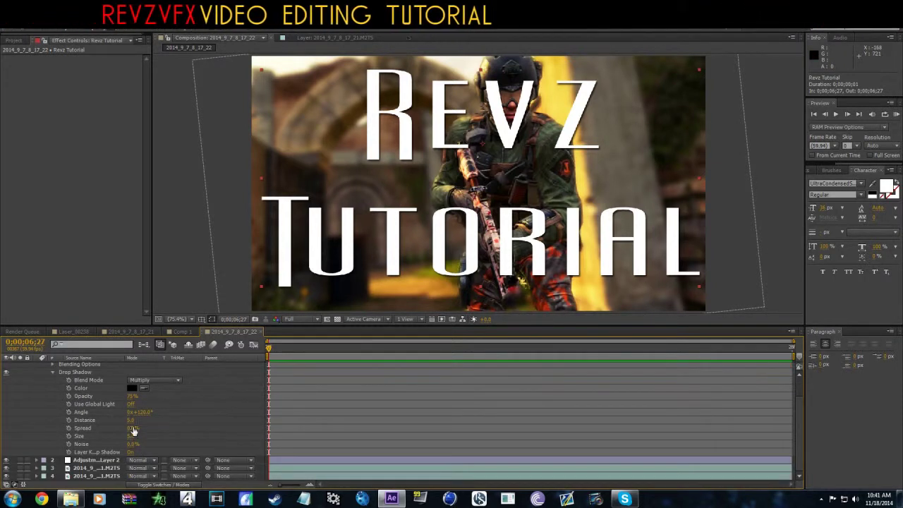
pyautogui.moveTo(134, 428)
pyautogui.mouseDown()
pyautogui.moveTo(101, 433)
pyautogui.moveTo(127, 440)
pyautogui.moveTo(138, 423)
pyautogui.mouseUp()
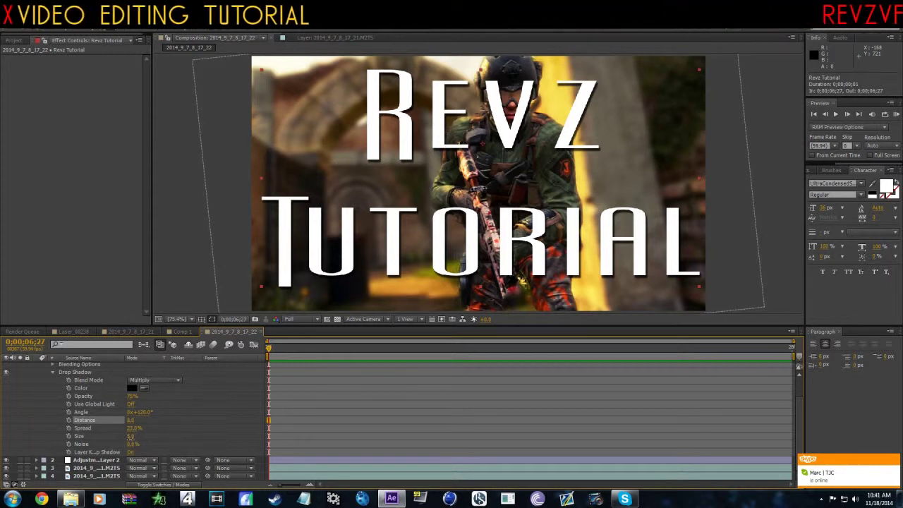
pyautogui.moveTo(130, 437); pyautogui.dragTo(141, 437)
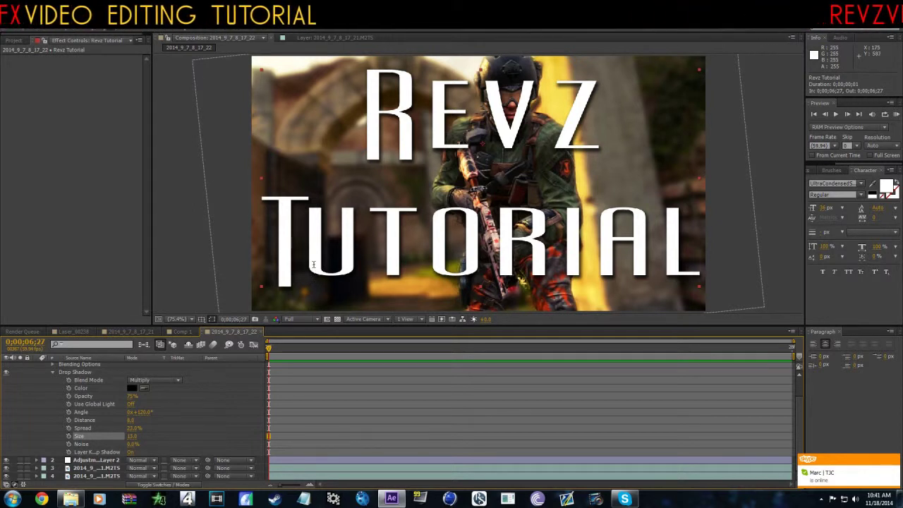
# Add a Gradient Overlay layer style to the text layer and expand its settings
pyautogui.scroll(2, 90, 381)
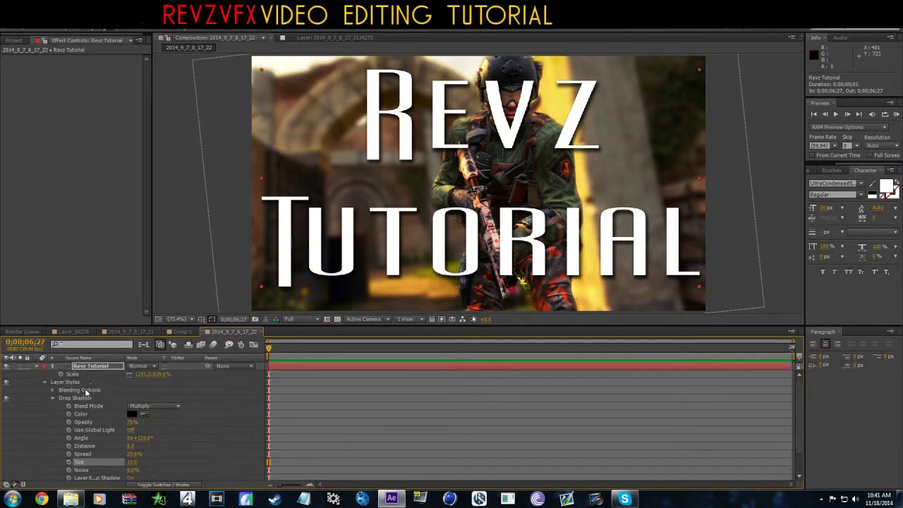
pyautogui.rightClick(94, 366)
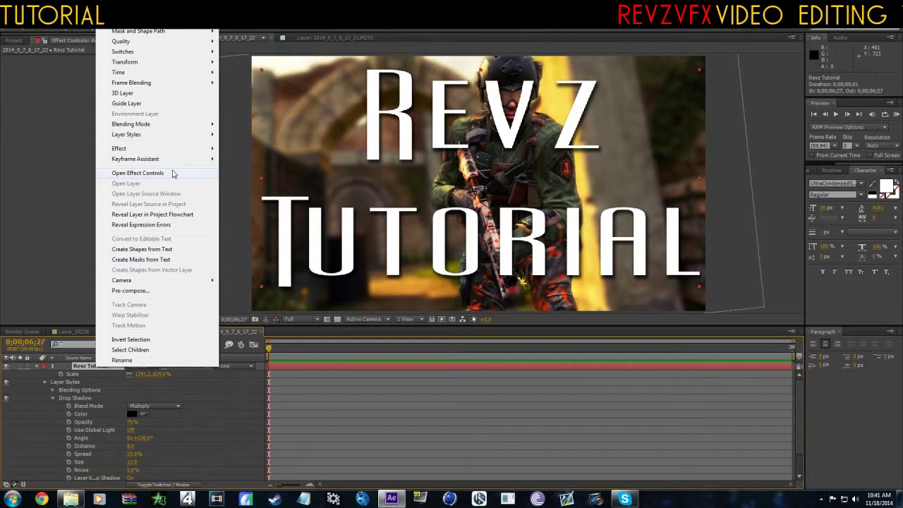
pyautogui.moveTo(204, 139)
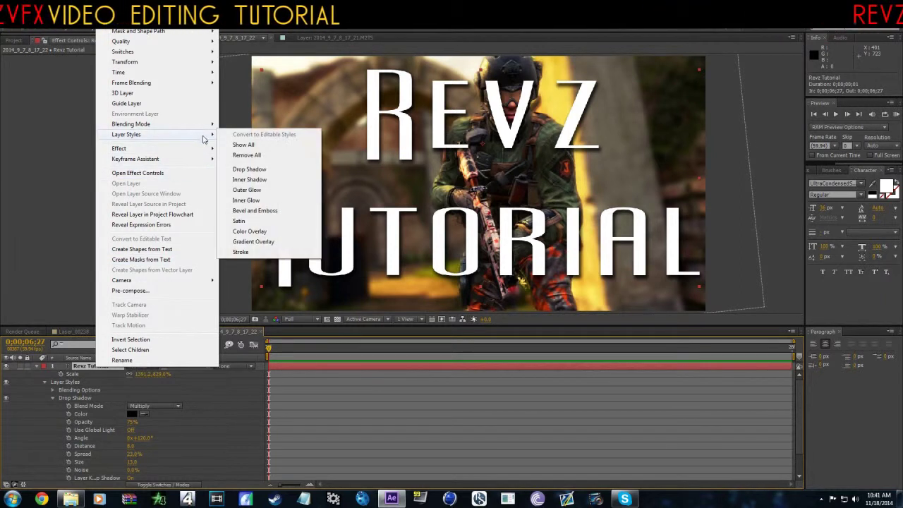
pyautogui.click(268, 244)
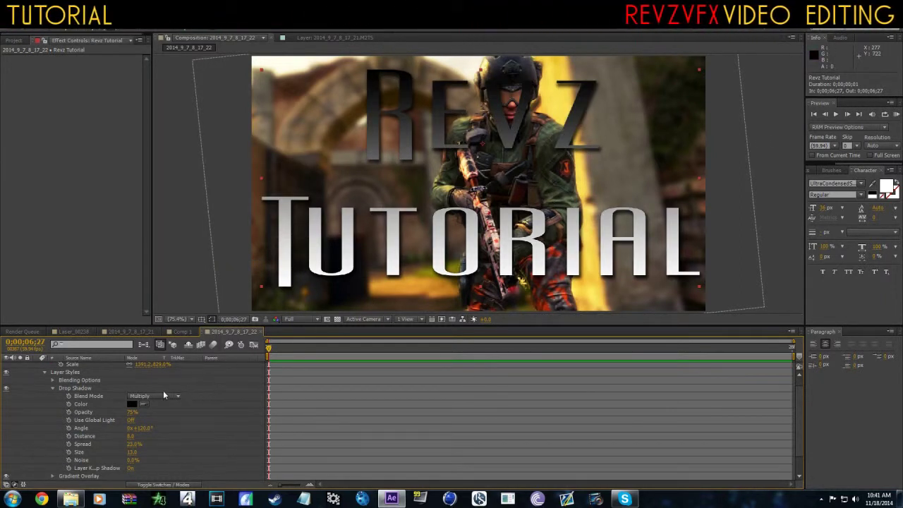
pyautogui.click(52, 388)
pyautogui.click(52, 396)
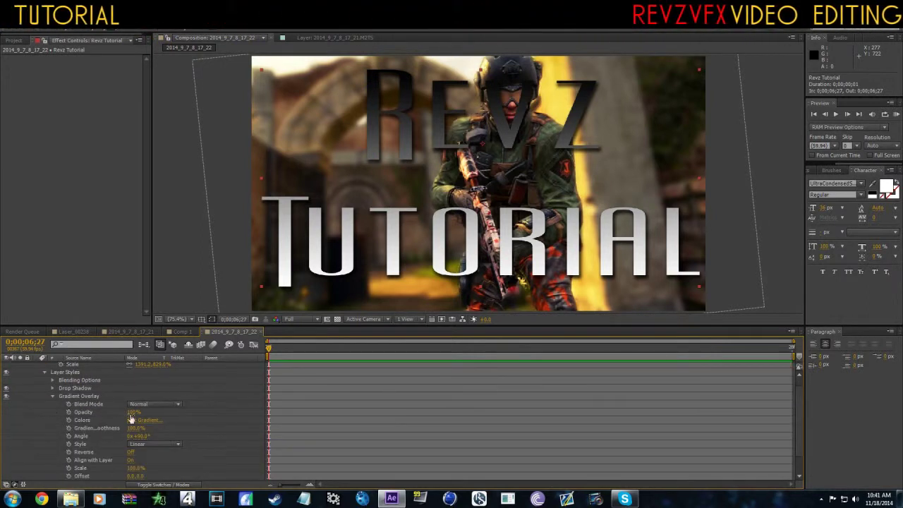
# Try a gradient running from black (000000) to light gray (BFBFBF) in the text layer's Gradient Overlay
pyautogui.click(146, 420)
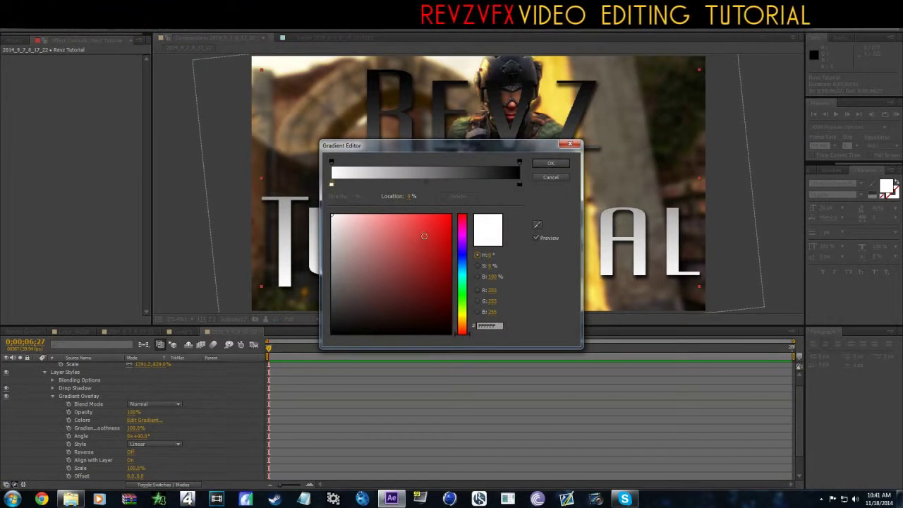
pyautogui.click(438, 215)
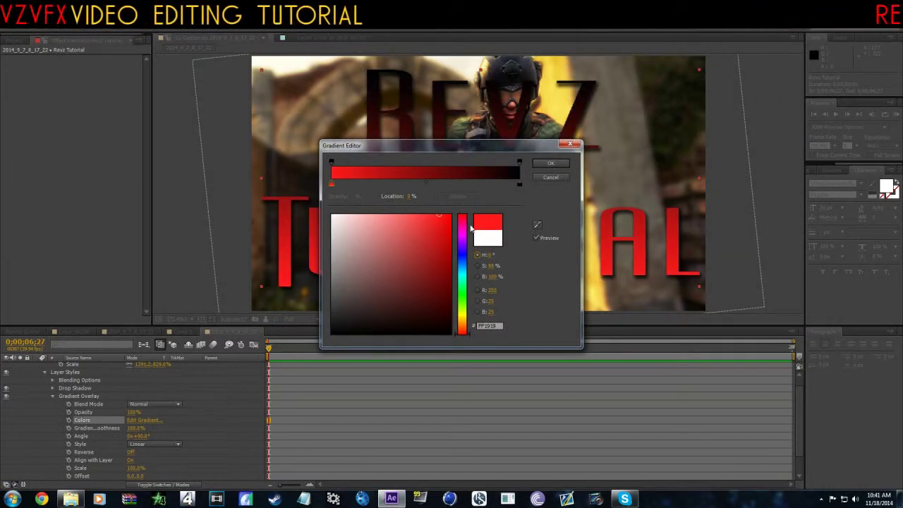
pyautogui.moveTo(411, 270)
pyautogui.mouseDown()
pyautogui.moveTo(358, 297)
pyautogui.moveTo(332, 334)
pyautogui.mouseUp()
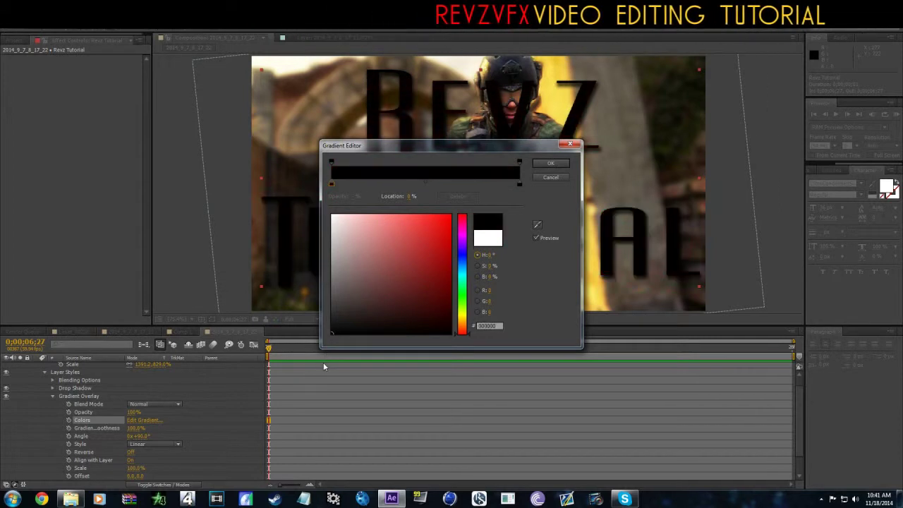
pyautogui.click(519, 185)
pyautogui.moveTo(347, 220)
pyautogui.mouseDown()
pyautogui.moveTo(327, 240)
pyautogui.moveTo(337, 237)
pyautogui.mouseUp()
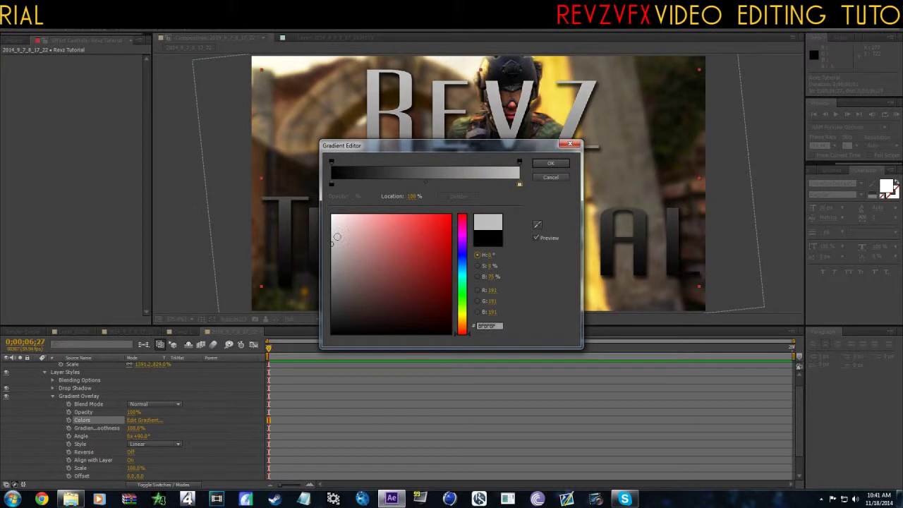
pyautogui.click(552, 163)
# Delete the Gradient Overlay layer style from the Revz Tutorial text layer
pyautogui.click(92, 396)
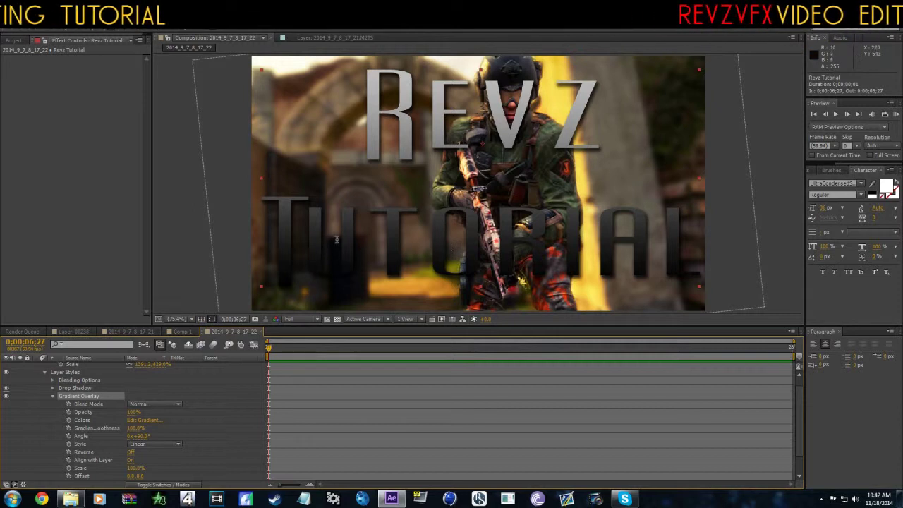
pyautogui.moveTo(371, 141); pyautogui.dragTo(608, 144)
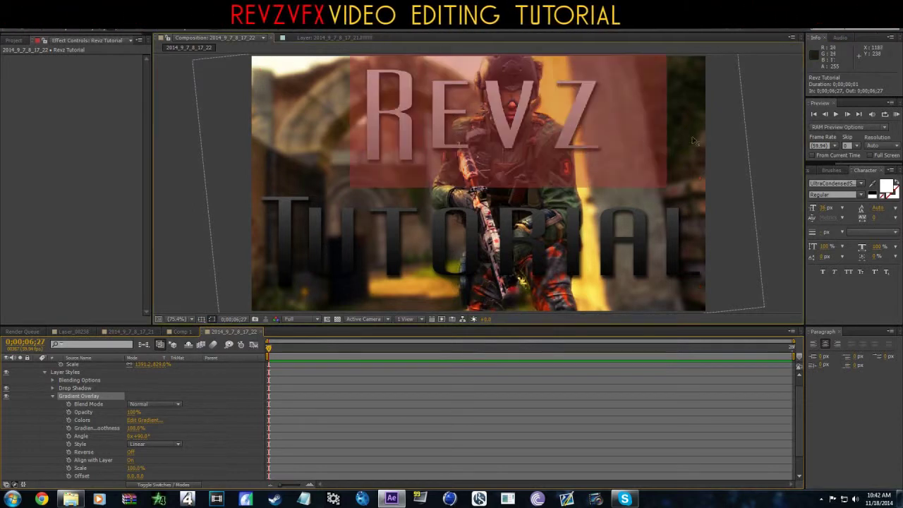
pyautogui.click(94, 395)
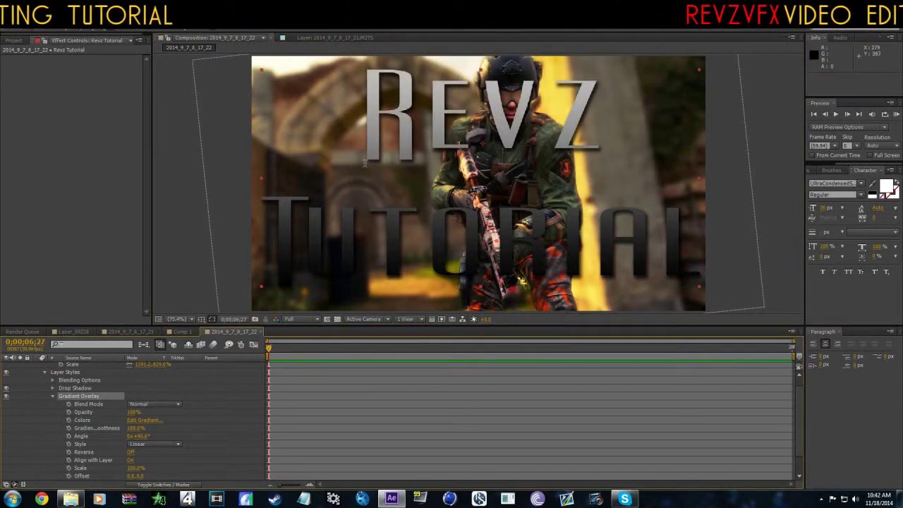
pyautogui.press('Delete')
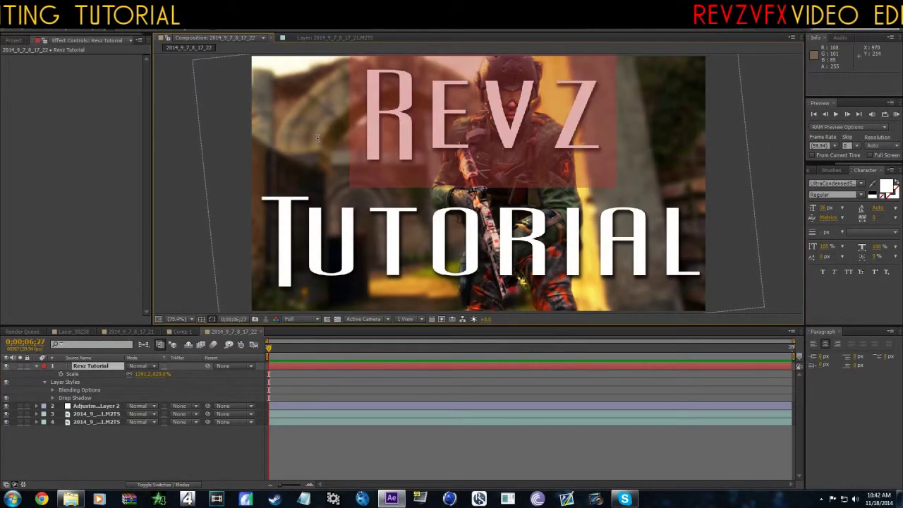
# Change the text color of the word Revz to blue (2F55C4) and the word Tutorial to black
pyautogui.click(886, 186)
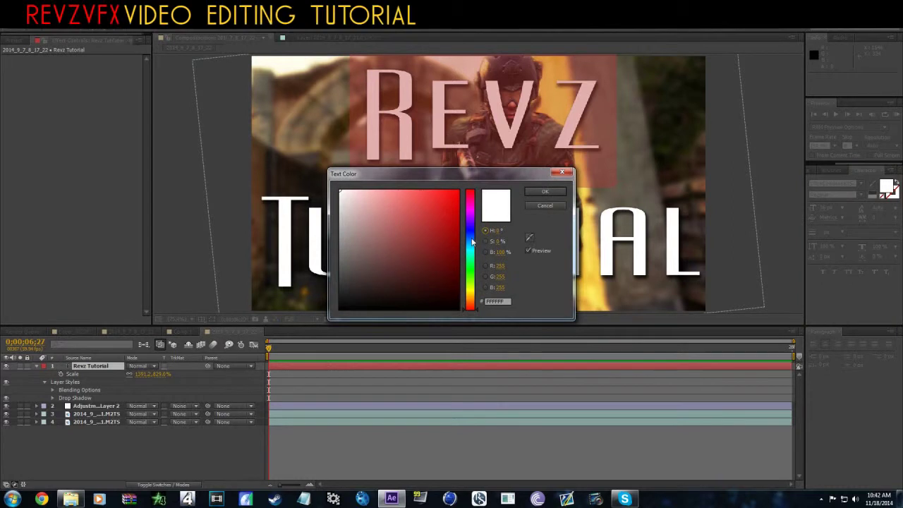
pyautogui.click(430, 216)
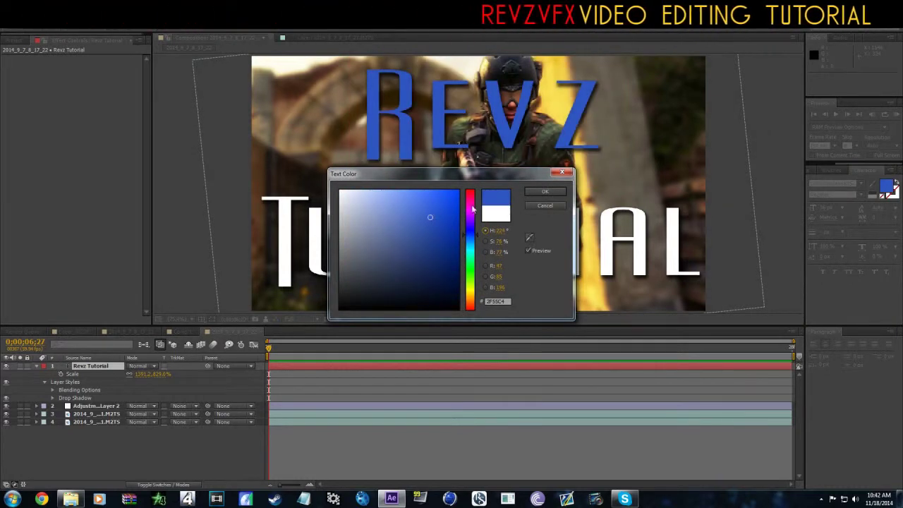
pyautogui.click(544, 192)
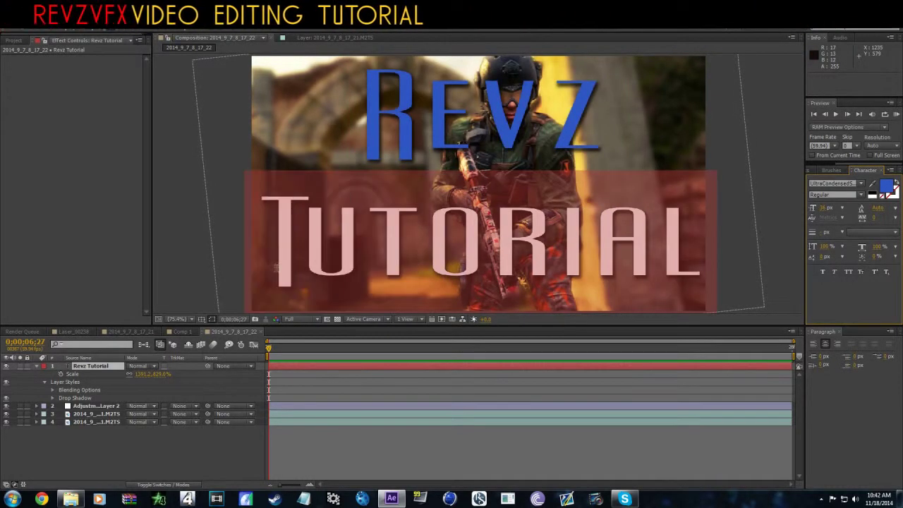
pyautogui.click(886, 186)
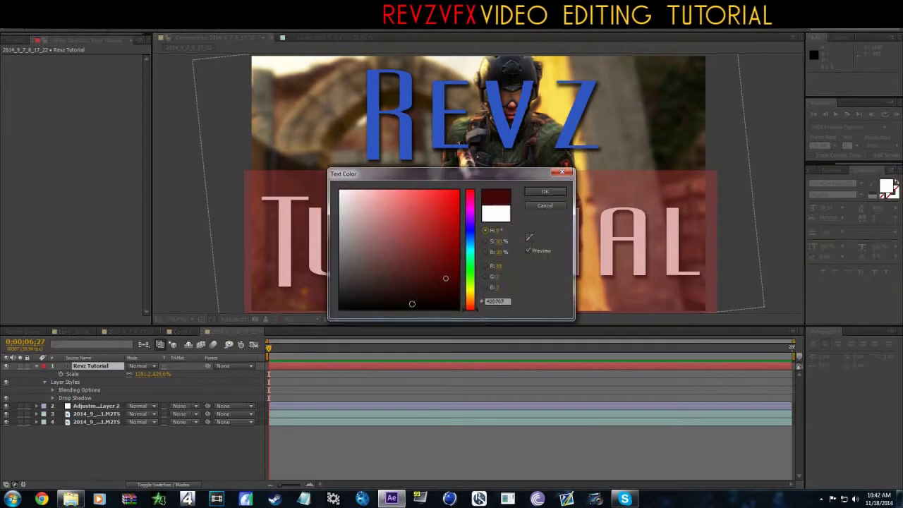
pyautogui.click(555, 206)
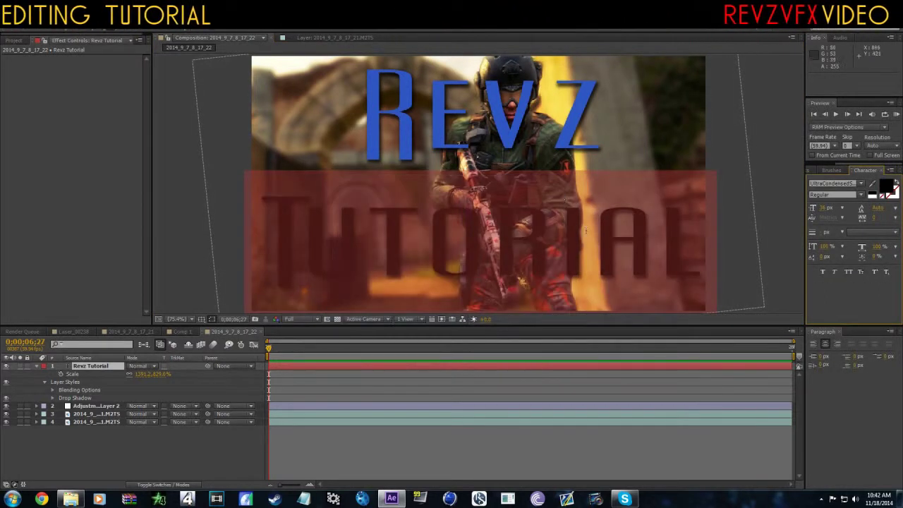
# Try an Outer Glow layer style with an adjusted Size on the Revz Tutorial layer, and remove it
pyautogui.click(85, 366)
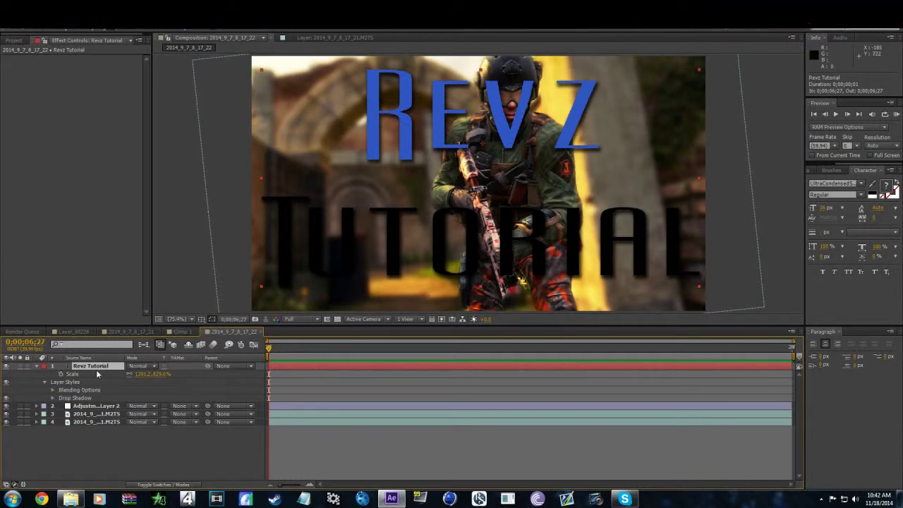
pyautogui.rightClick(103, 366)
pyautogui.moveTo(216, 136)
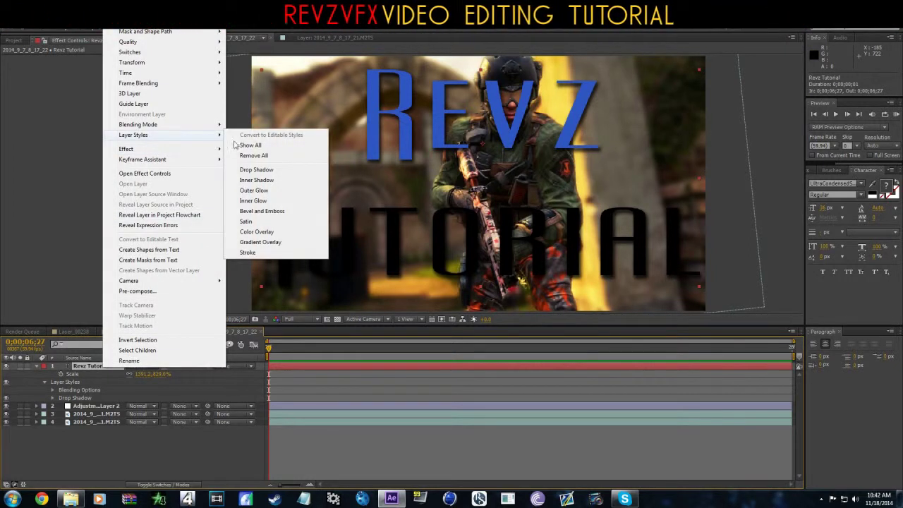
pyautogui.click(280, 191)
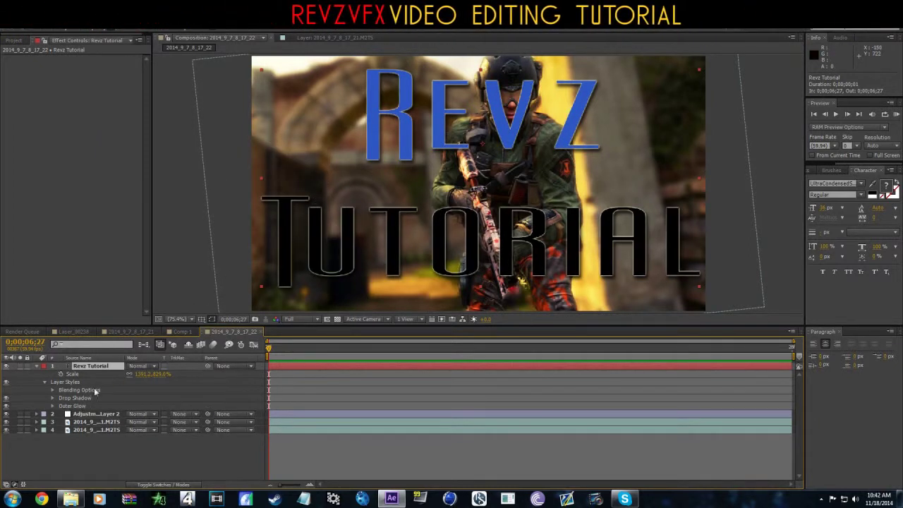
pyautogui.click(52, 406)
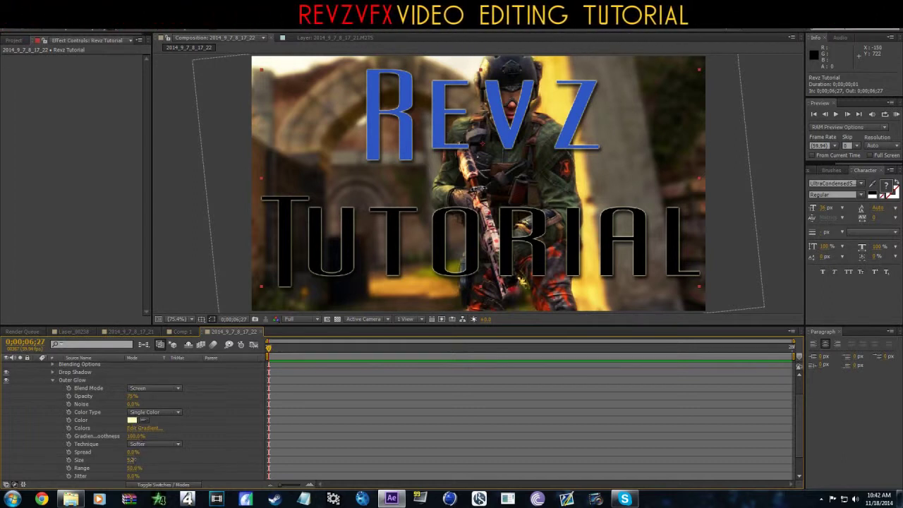
pyautogui.moveTo(135, 460); pyautogui.dragTo(149, 463)
pyautogui.click(71, 379)
pyautogui.press('Delete')
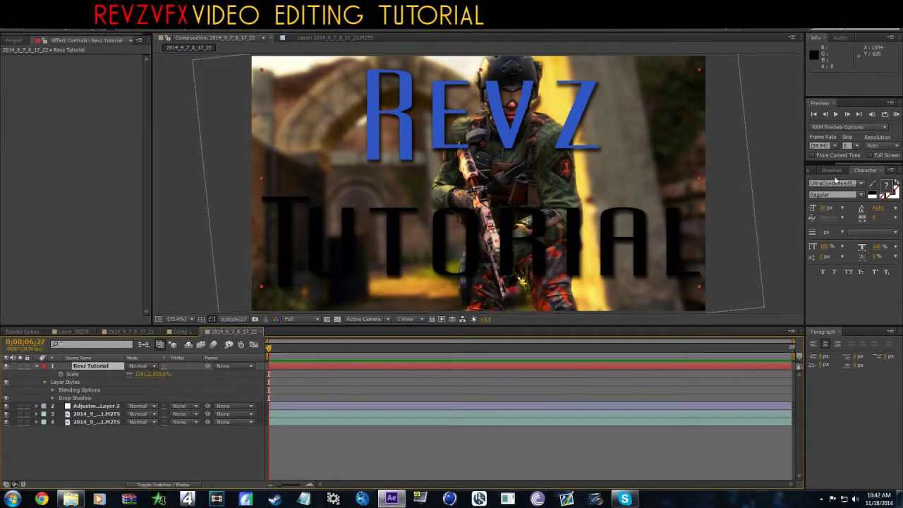
# Find the Stylize Glow effect with the search term "glow" and apply it to the Revz Tutorial layer
pyautogui.click(813, 170)
pyautogui.moveTo(852, 180); pyautogui.dragTo(741, 193)
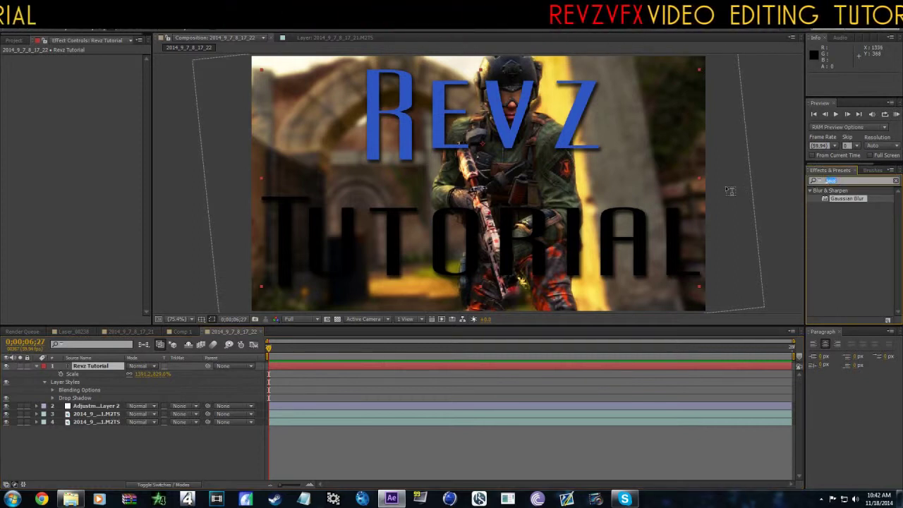
pyautogui.write('glow')
pyautogui.scroll(-5, 826, 252)
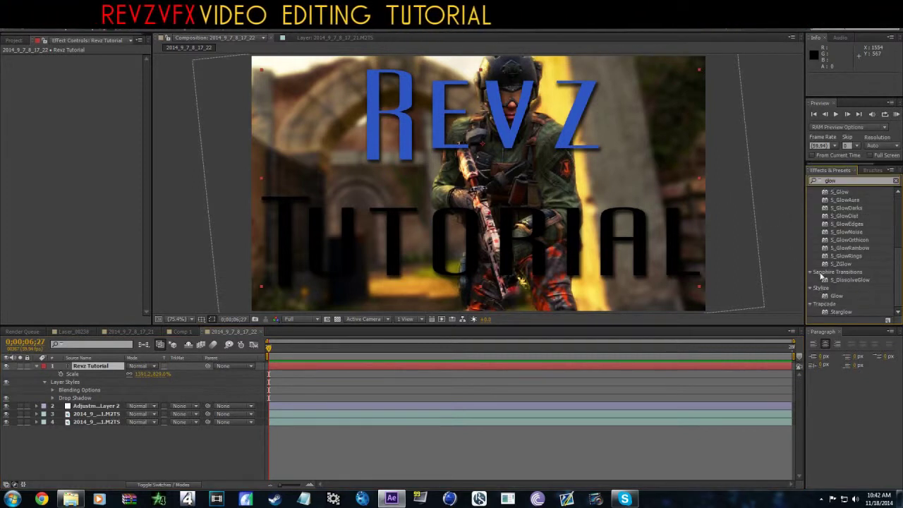
pyautogui.doubleClick(831, 296)
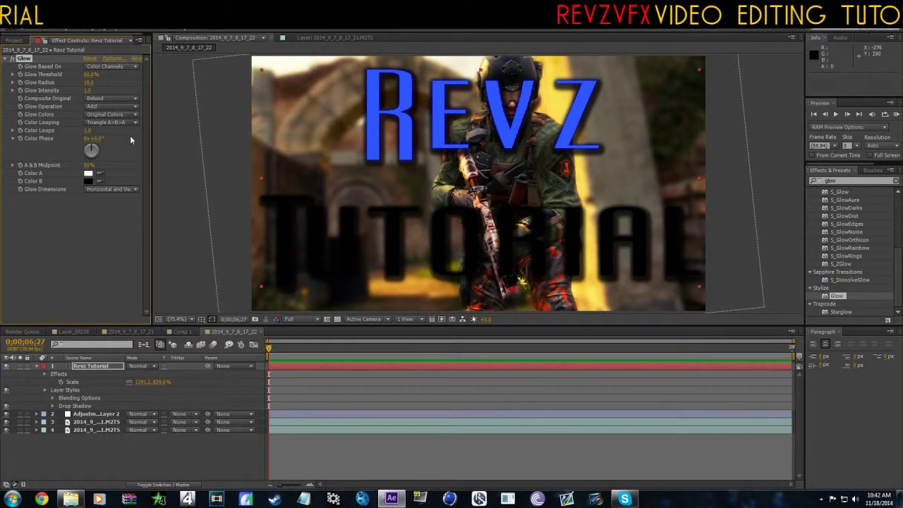
# Set the Glow effect to A & B Colors with Color B white and lower its Glow Threshold to about 41%
pyautogui.click(113, 114)
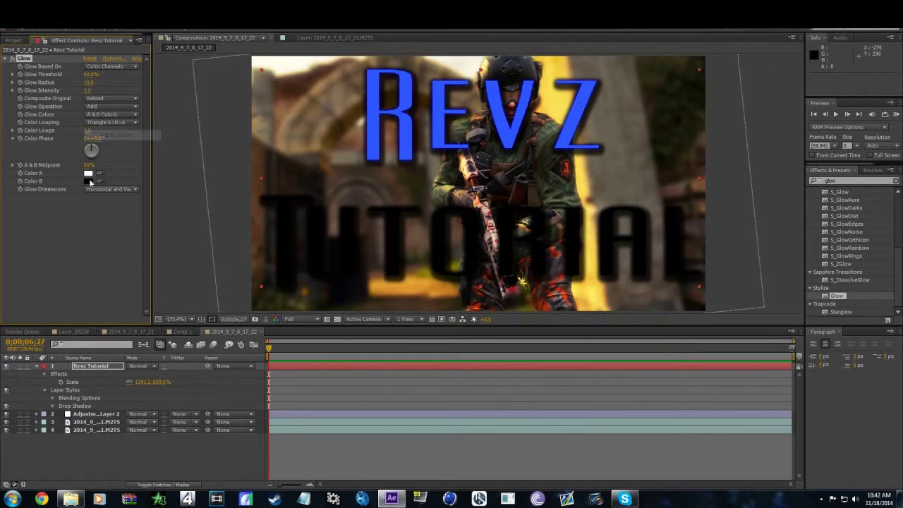
pyautogui.click(105, 134)
pyautogui.click(88, 182)
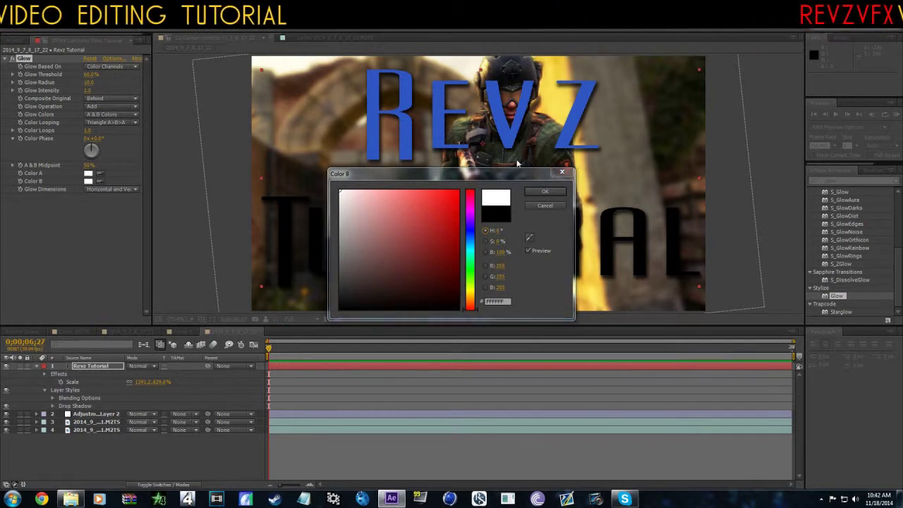
pyautogui.click(541, 192)
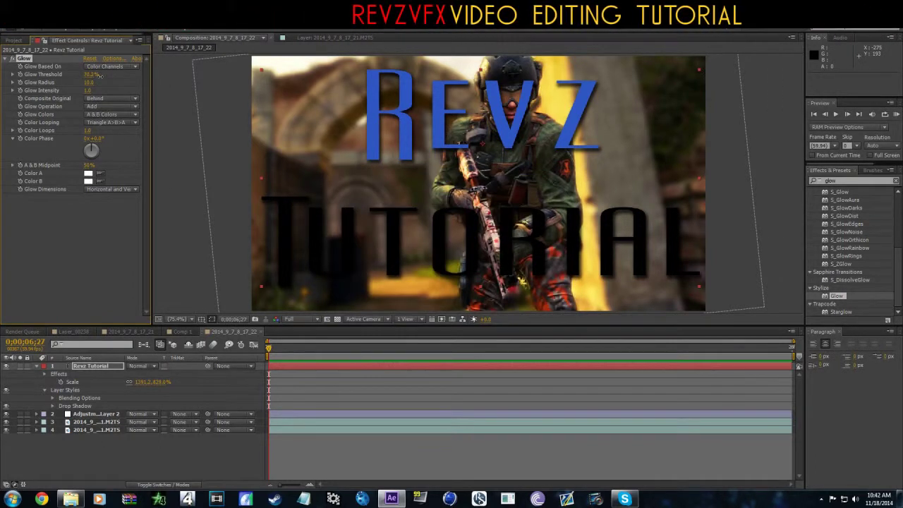
pyautogui.moveTo(59, 83); pyautogui.dragTo(78, 88)
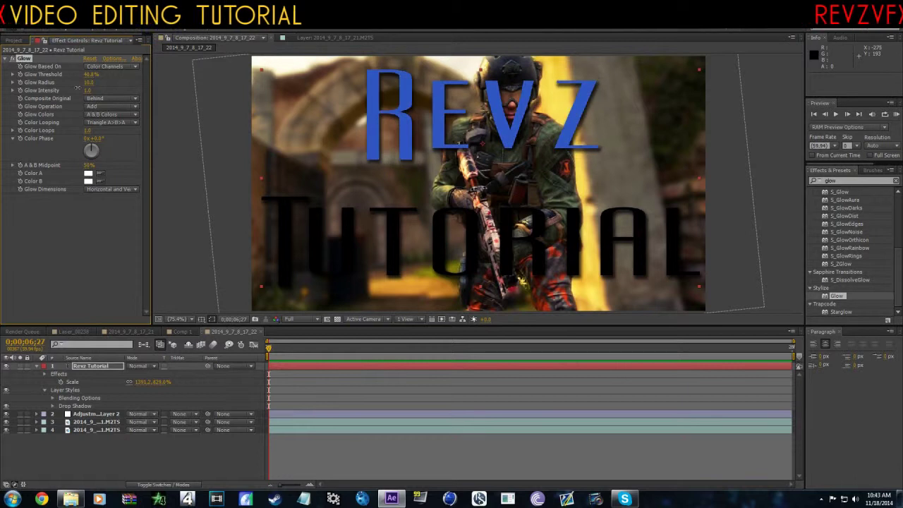
# Try red (FF0000) as the glow's Color A, and remove the Glow effect from the text layer
pyautogui.click(88, 172)
pyautogui.moveTo(431, 228); pyautogui.dragTo(471, 182)
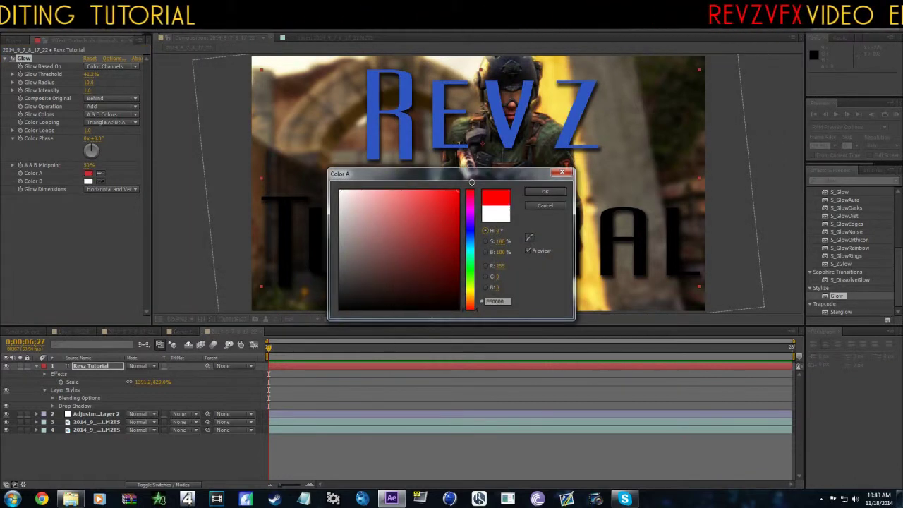
pyautogui.click(545, 191)
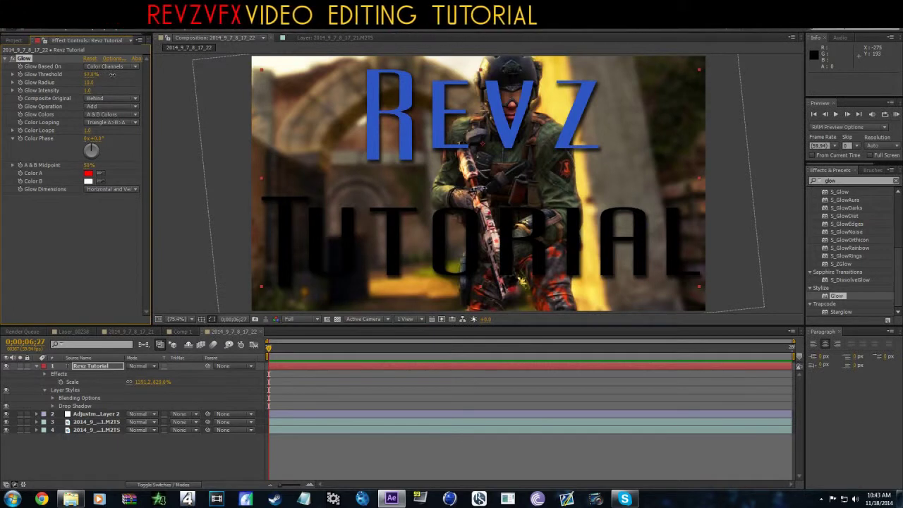
pyautogui.moveTo(92, 83)
pyautogui.mouseDown()
pyautogui.moveTo(44, 85)
pyautogui.moveTo(99, 86)
pyautogui.moveTo(91, 86)
pyautogui.mouseUp()
pyautogui.press('Delete')
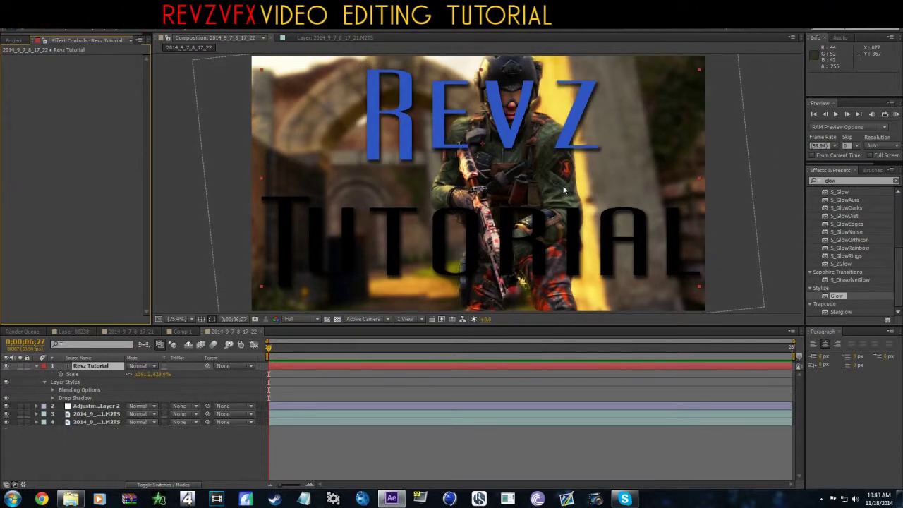
# Clear the effects search and move Adjustment Layer 2 above the Revz Tutorial text layer
pyautogui.click(842, 180)
pyautogui.press('BackSpace')
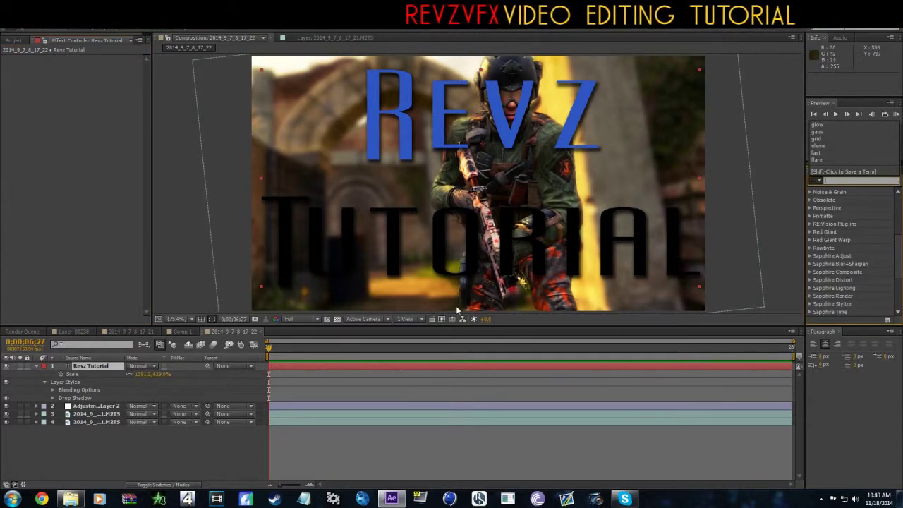
pyautogui.press('Escape')
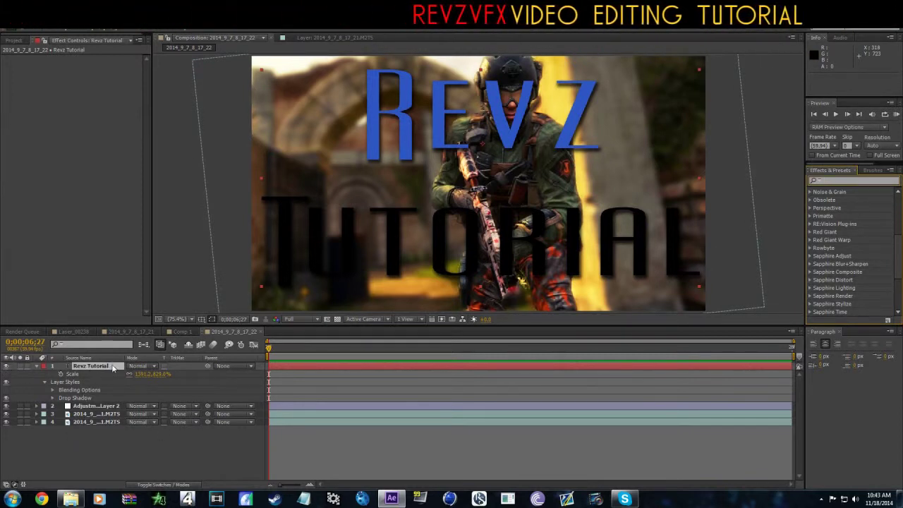
pyautogui.moveTo(95, 406); pyautogui.dragTo(115, 367)
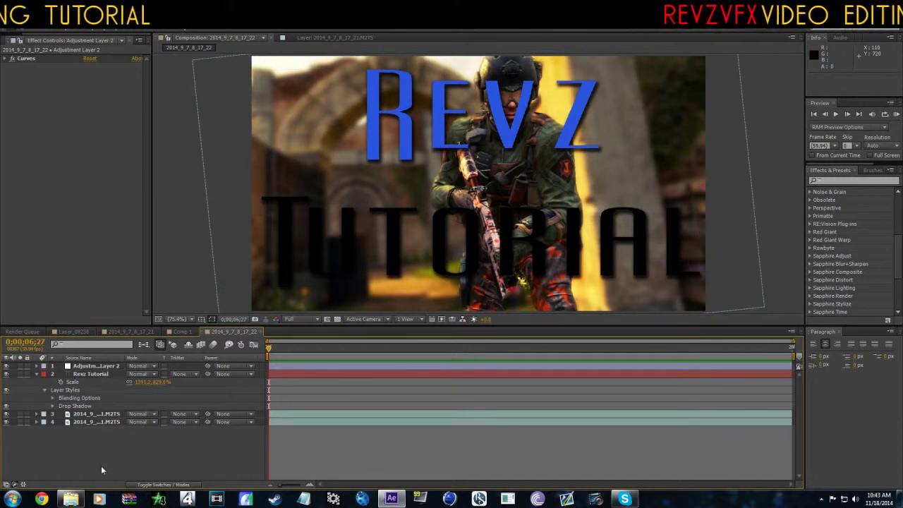
# Create a black solid above all other layers and apply the Video Copilot Optical Flares effect to it
pyautogui.hotkey('ctrl', 'y')
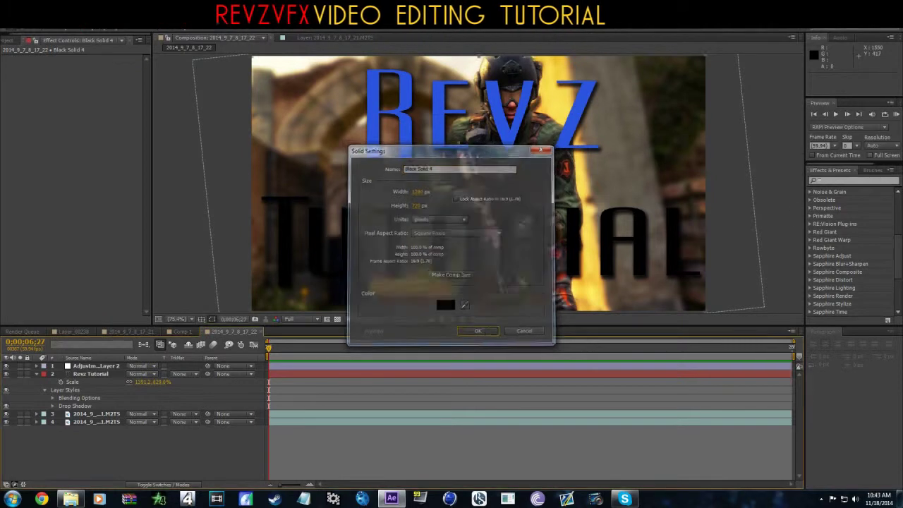
pyautogui.press('Return')
pyautogui.click(843, 180)
pyautogui.write('optic')
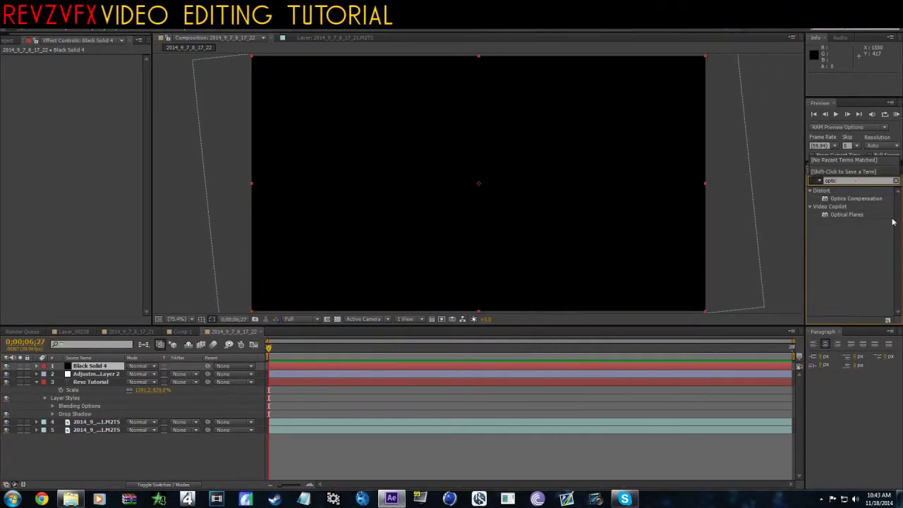
pyautogui.doubleClick(847, 214)
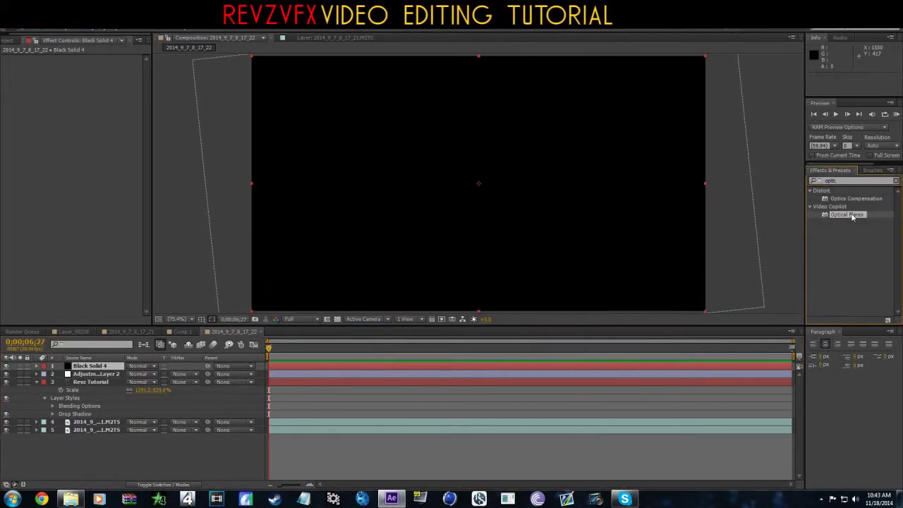
# Set Black Solid 4's blend mode to Screen and position the flare at about 402.6, 26.4, above the R of "Revz"
pyautogui.click(140, 366)
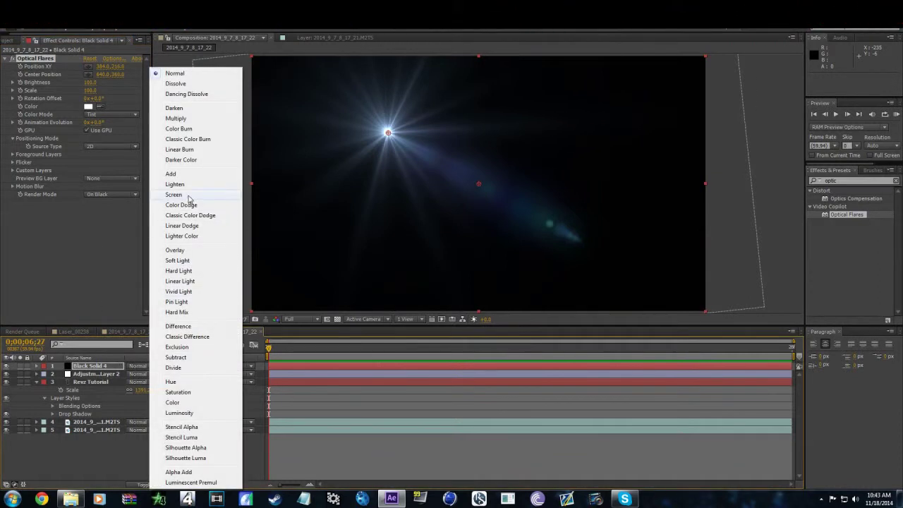
pyautogui.click(173, 194)
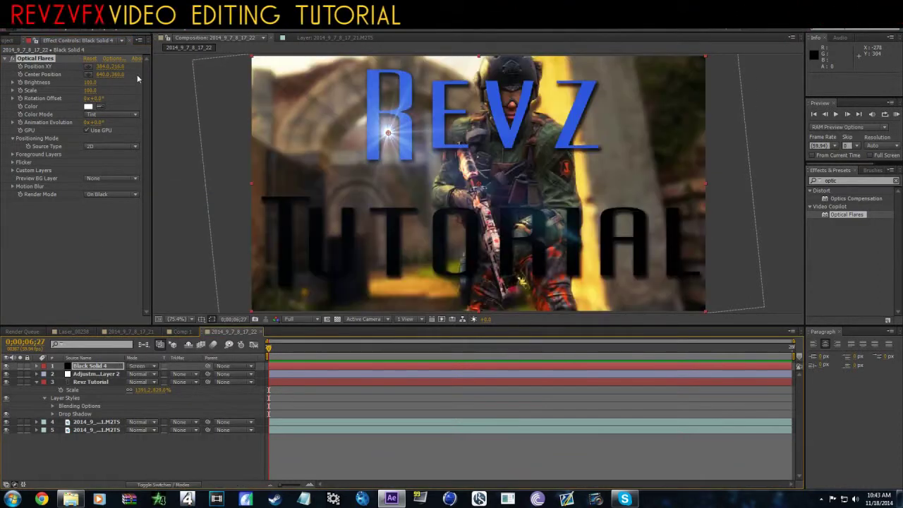
pyautogui.moveTo(386, 132); pyautogui.dragTo(395, 67)
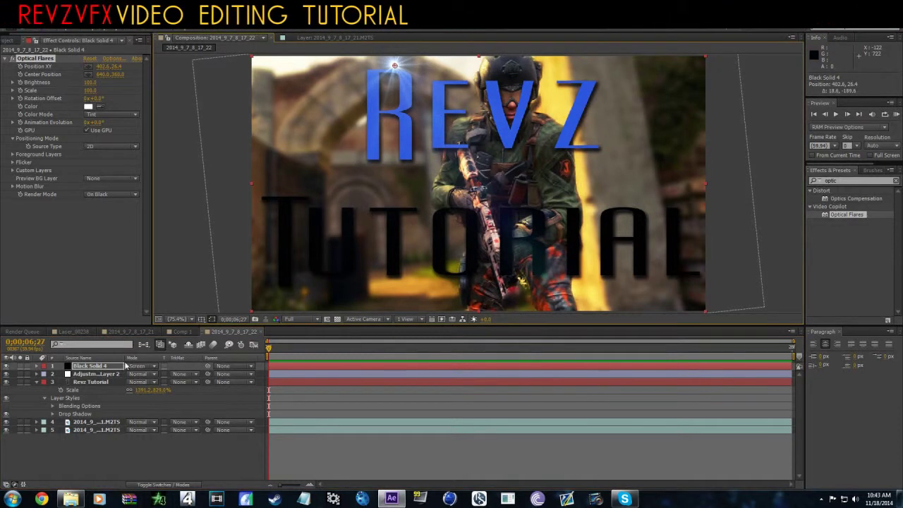
# Move Black Solid 4 directly below the Revz Tutorial text layer and above both footage layers
pyautogui.moveTo(104, 368)
pyautogui.mouseDown()
pyautogui.moveTo(111, 428)
pyautogui.moveTo(118, 406)
pyautogui.mouseUp()
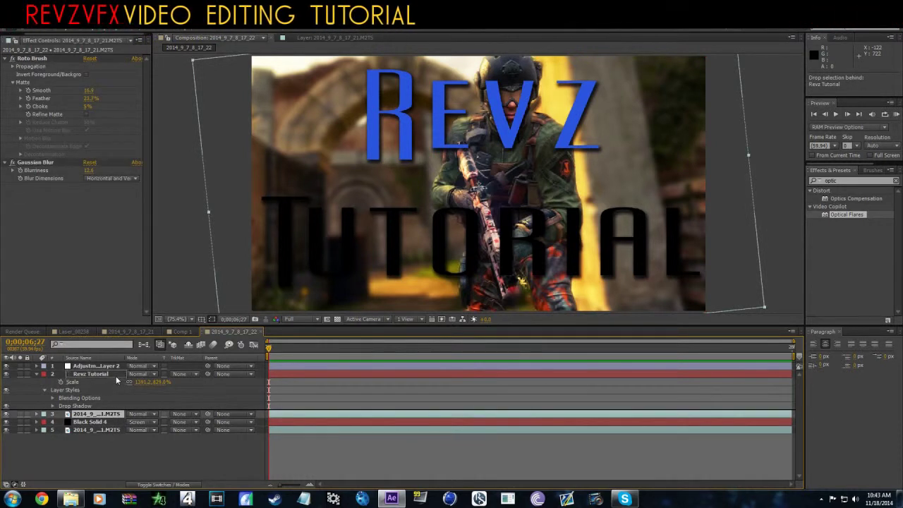
pyautogui.moveTo(104, 418)
pyautogui.mouseDown()
pyautogui.moveTo(102, 427)
pyautogui.moveTo(106, 414)
pyautogui.mouseUp()
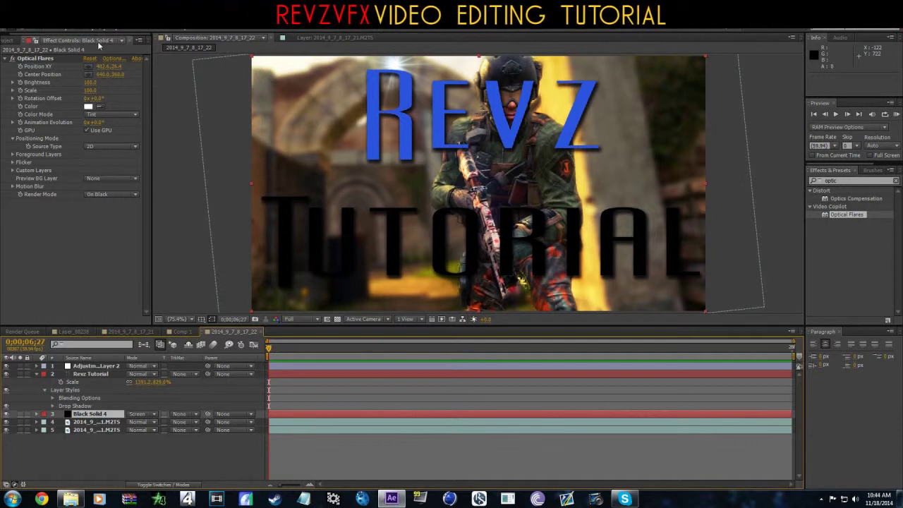
# Browse the Optical Flares presets and load Blue Digital from the Natural Flares folder into the flare
pyautogui.click(112, 58)
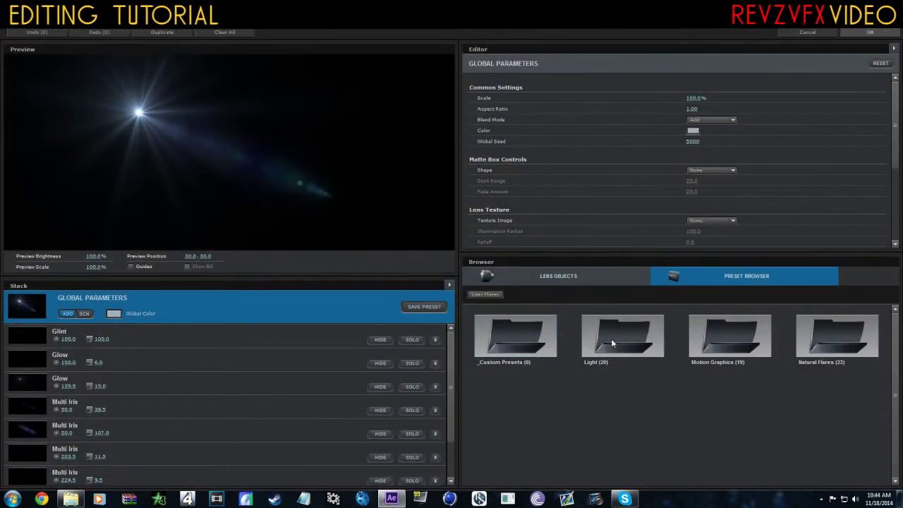
pyautogui.click(642, 346)
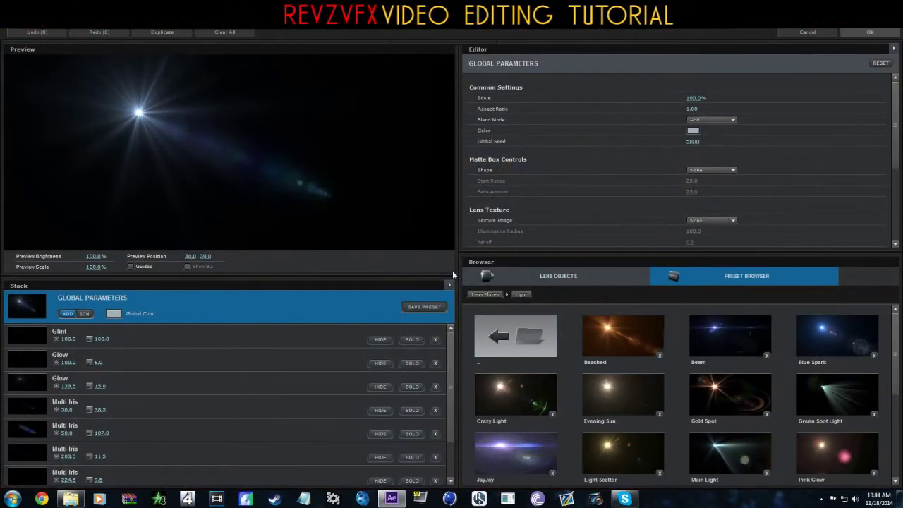
pyautogui.click(486, 294)
pyautogui.click(730, 336)
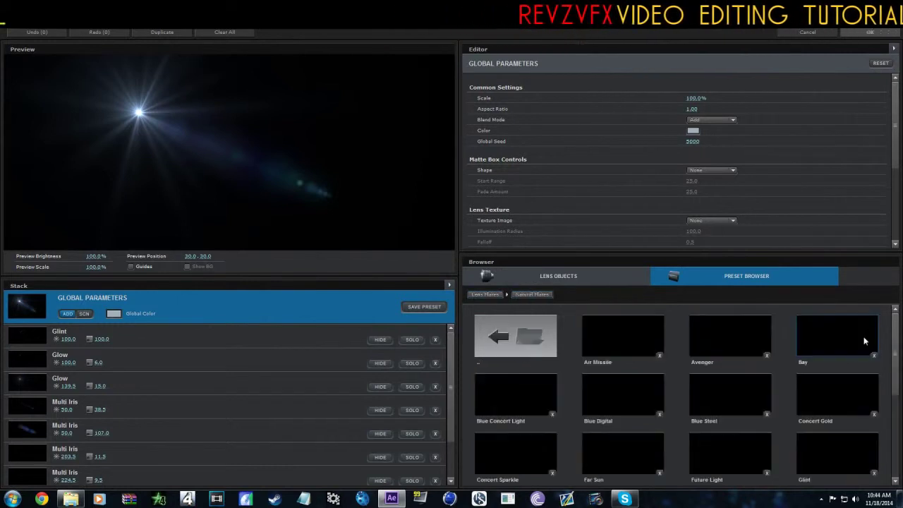
pyautogui.click(716, 345)
pyautogui.click(616, 393)
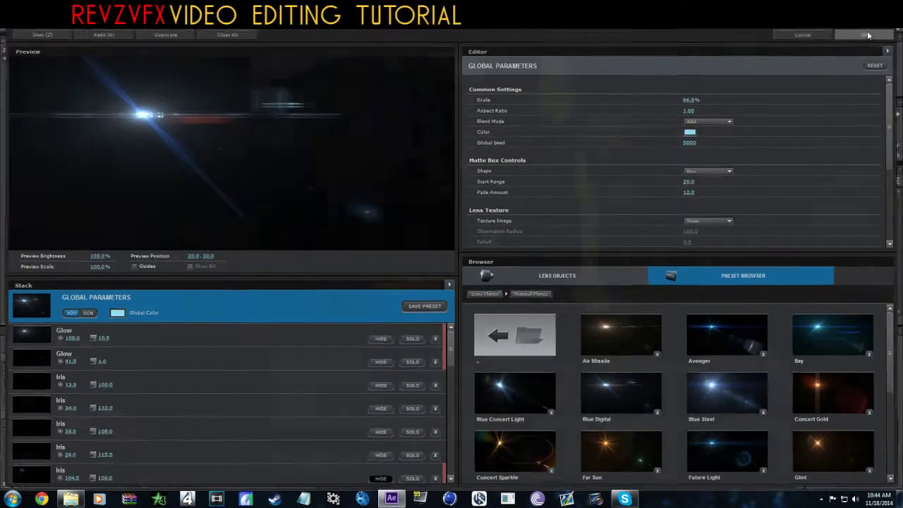
pyautogui.click(866, 34)
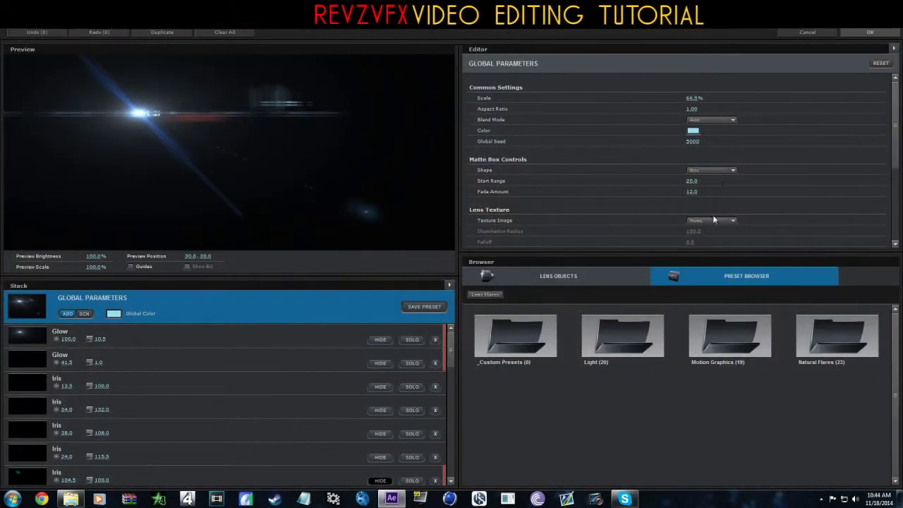
# Set the flare's Lens Texture image to Custom Layer 1 in the Optical Flares options and apply it
pyautogui.click(713, 220)
pyautogui.click(722, 365)
pyautogui.click(722, 223)
pyautogui.click(708, 258)
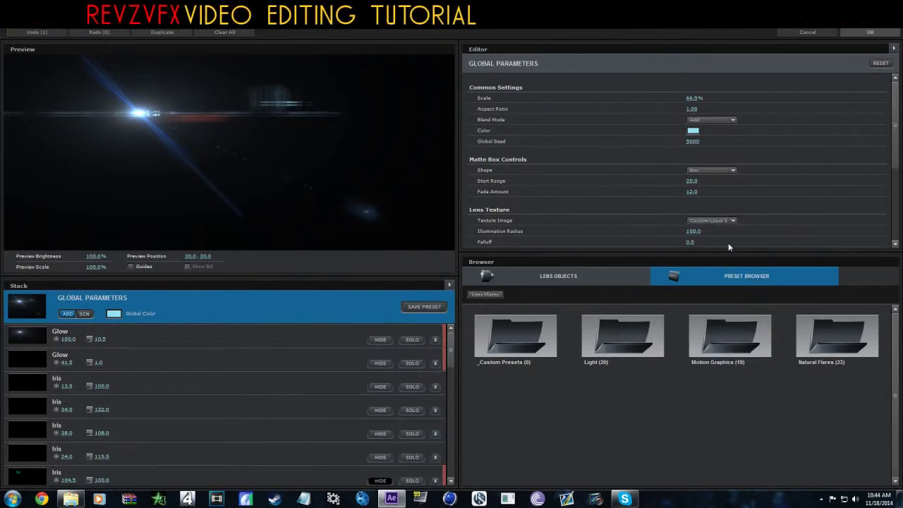
pyautogui.click(886, 34)
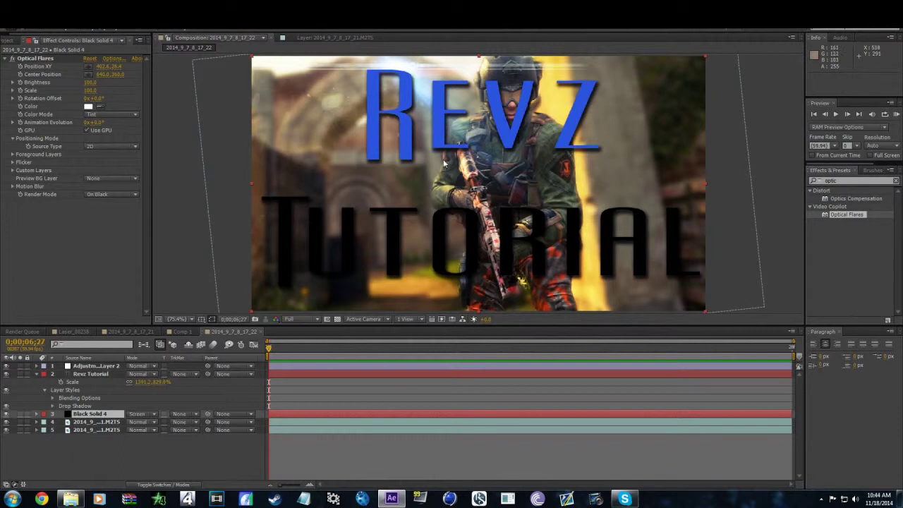
# Move Black Solid 4 above the Revz Tutorial text layer and reduce the flare's Scale to about 64
pyautogui.moveTo(90, 413); pyautogui.dragTo(104, 376)
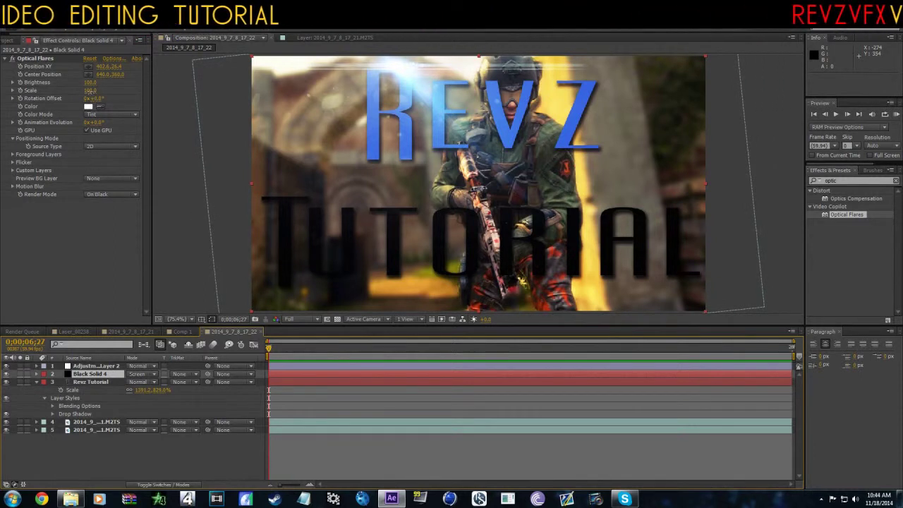
pyautogui.moveTo(89, 90); pyautogui.dragTo(78, 92)
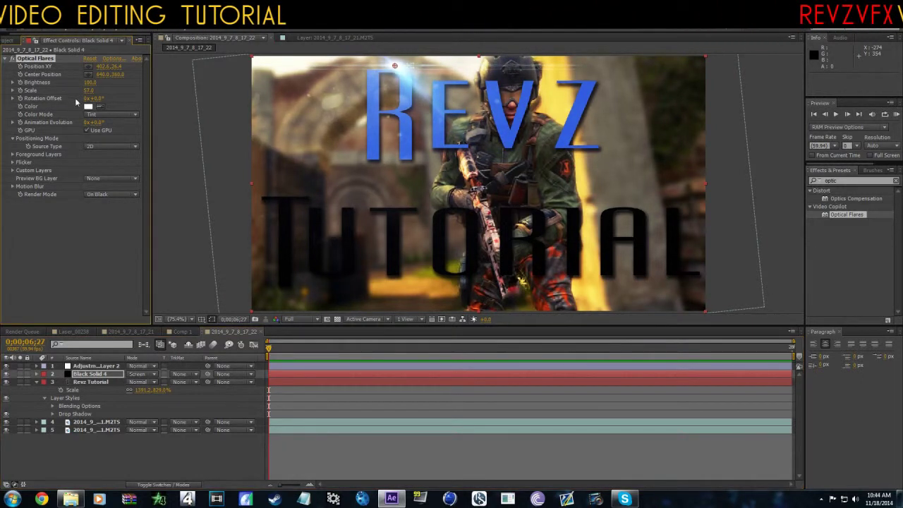
pyautogui.moveTo(87, 92); pyautogui.dragTo(91, 91)
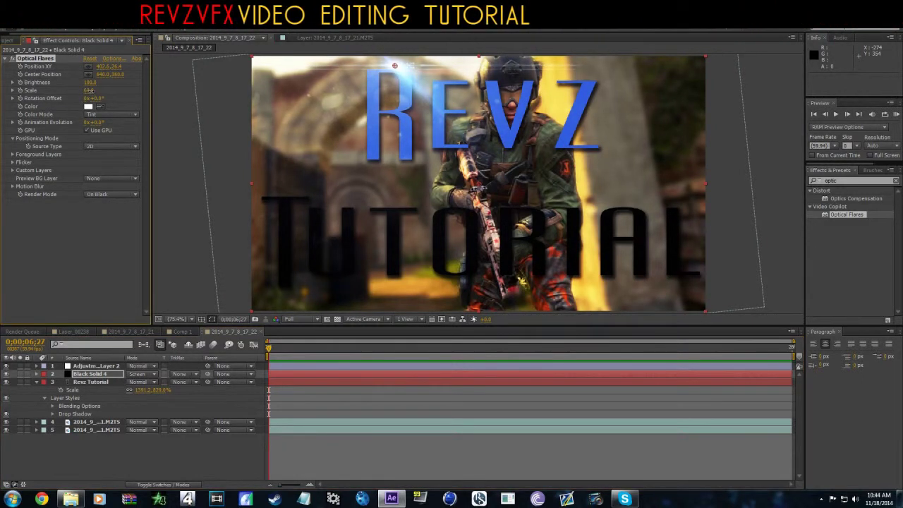
# Hide the Revz Tutorial text layer and apply the Fast Blur effect to Black Solid 4
pyautogui.click(5, 382)
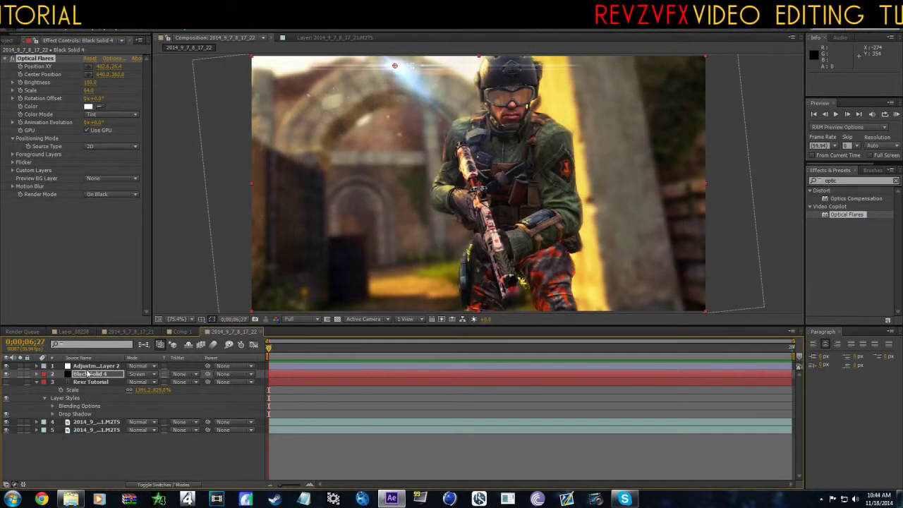
pyautogui.click(98, 377)
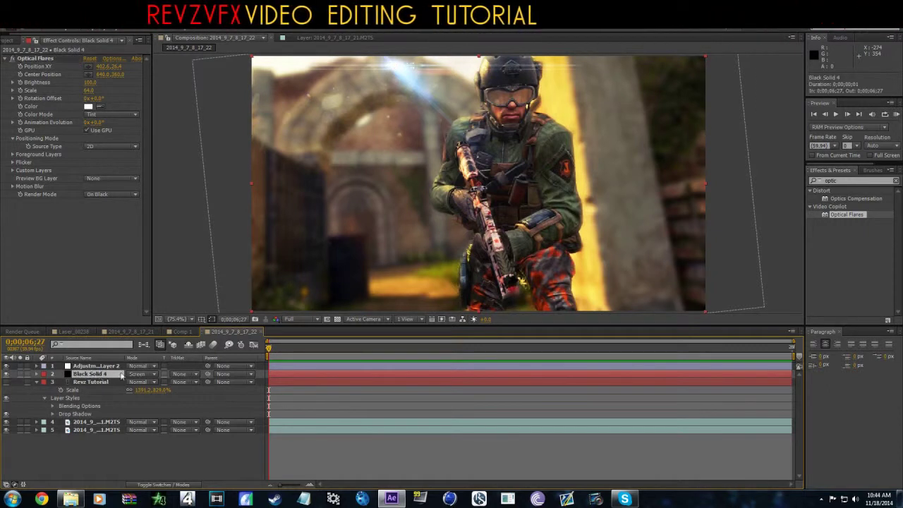
pyautogui.moveTo(846, 180); pyautogui.dragTo(744, 185)
pyautogui.write('gua')
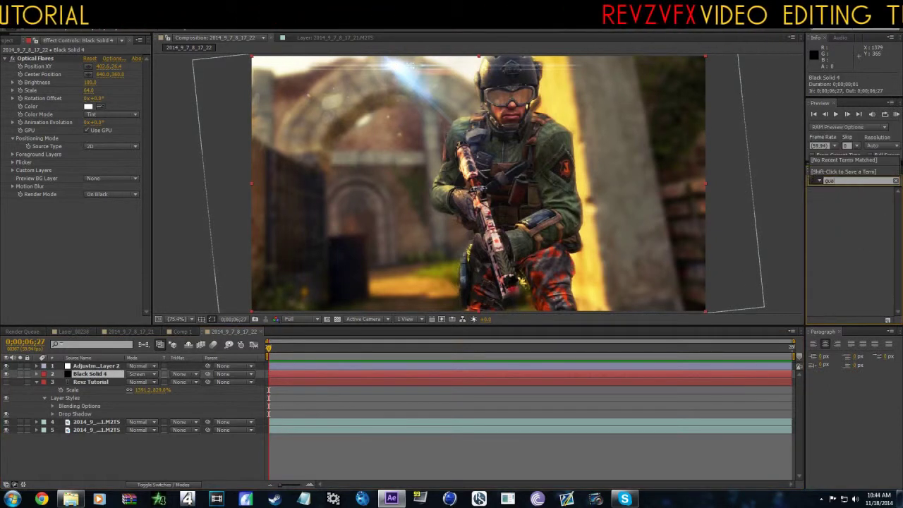
pyautogui.press('BackSpace')
pyautogui.press('BackSpace')
pyautogui.press('BackSpace')
pyautogui.write('fast')
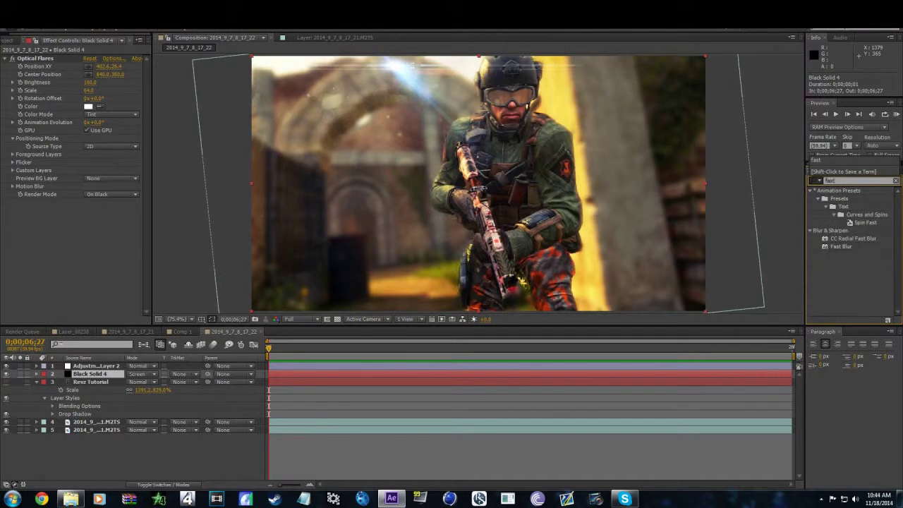
pyautogui.moveTo(840, 246); pyautogui.dragTo(124, 138)
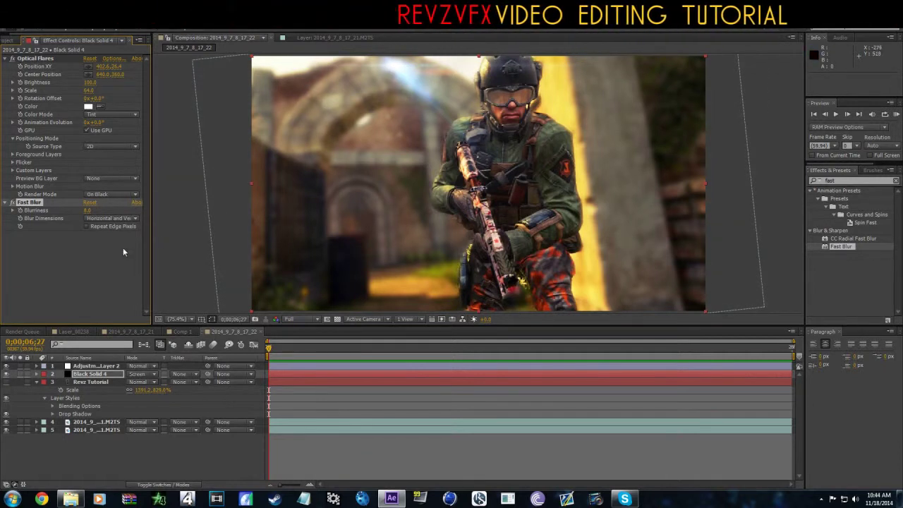
# Set the optical flare's Color to a light blue with hue 213° and its Rotation Offset to about 106°
pyautogui.click(88, 107)
pyautogui.click(392, 190)
pyautogui.click(471, 240)
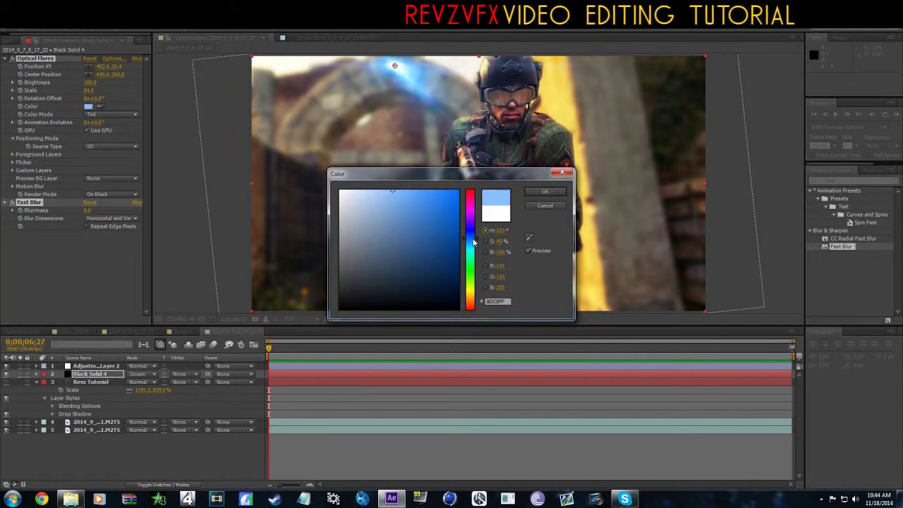
pyautogui.moveTo(387, 201); pyautogui.dragTo(380, 191)
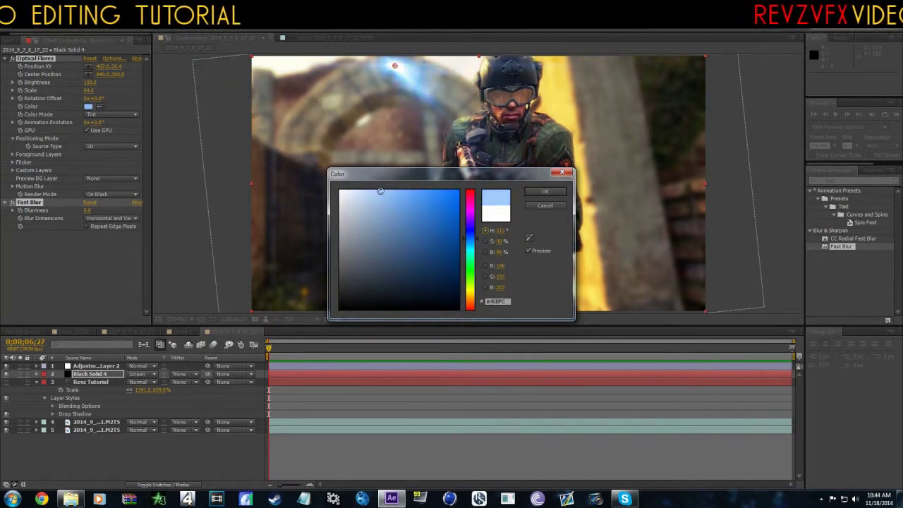
pyautogui.click(547, 191)
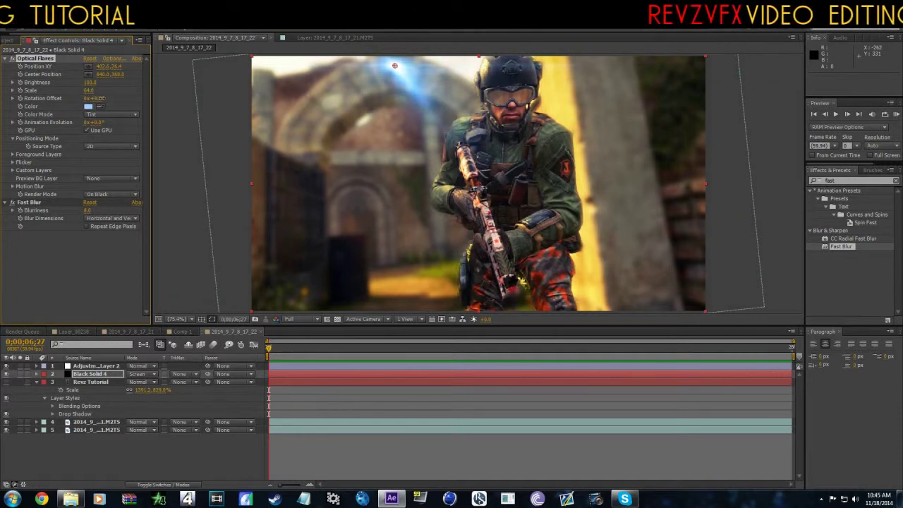
pyautogui.moveTo(89, 97); pyautogui.dragTo(156, 112)
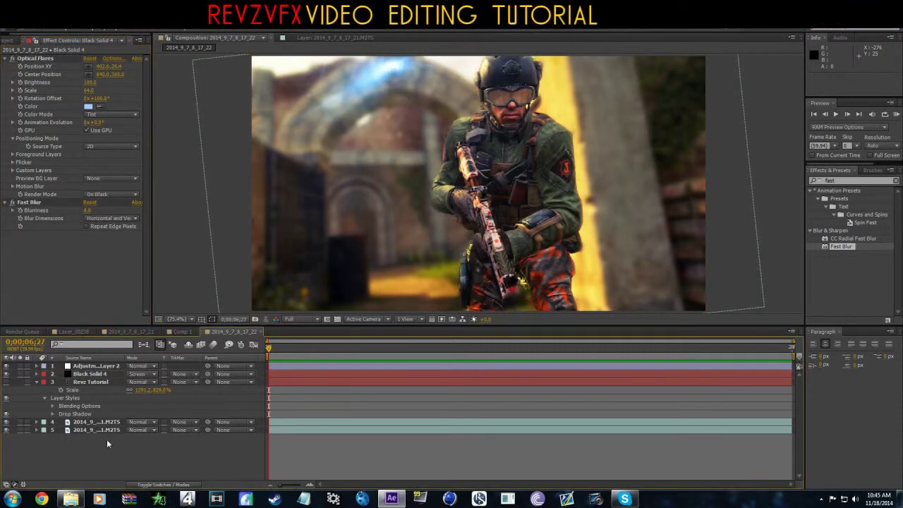
# Create a black solid named "eleemtn" above all other layers and apply the Video Copilot Element effect to it
pyautogui.hotkey('ctrl', 'shift', 'y')
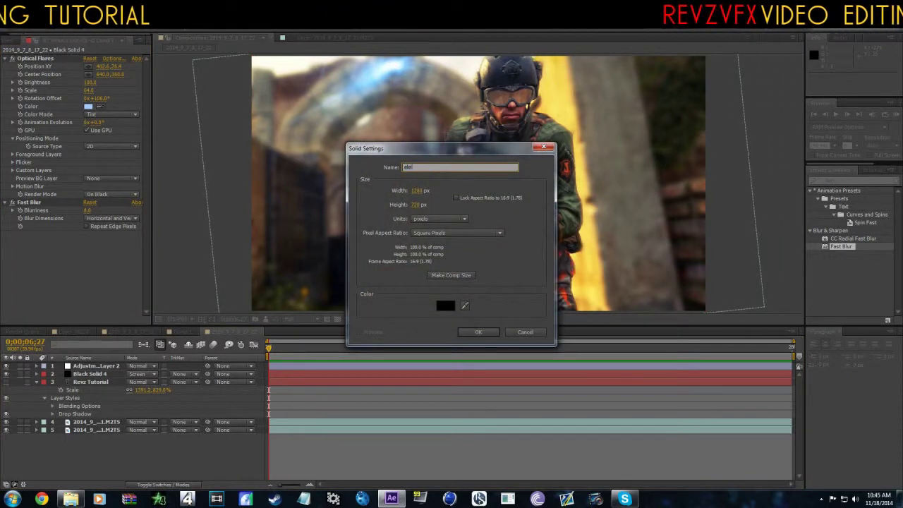
pyautogui.press('Return')
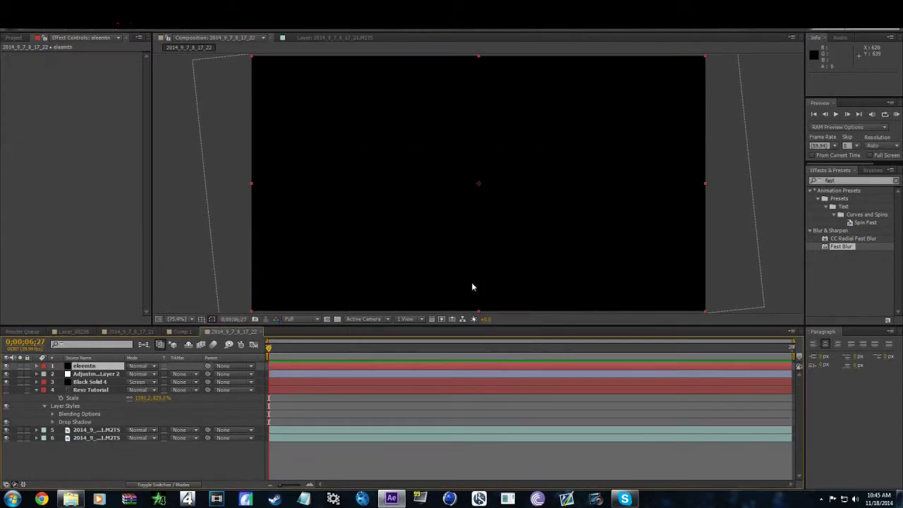
pyautogui.click(855, 181)
pyautogui.write('element')
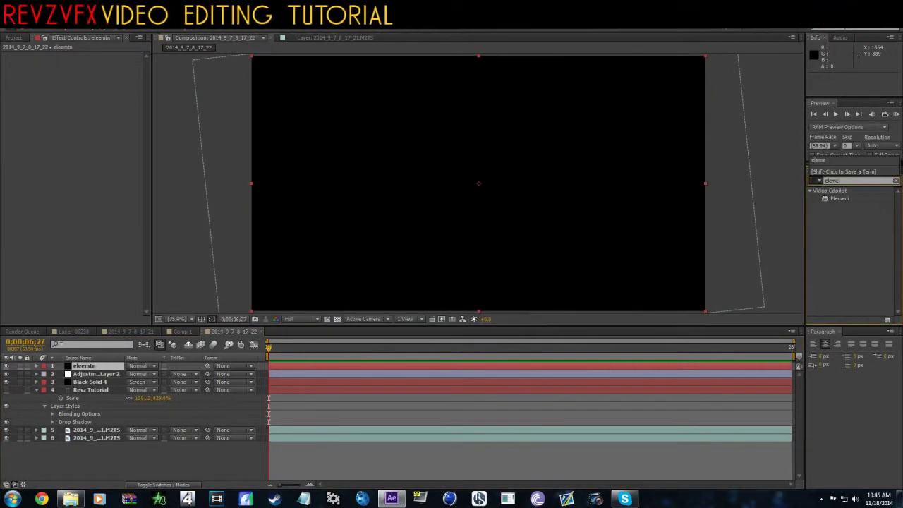
pyautogui.doubleClick(839, 199)
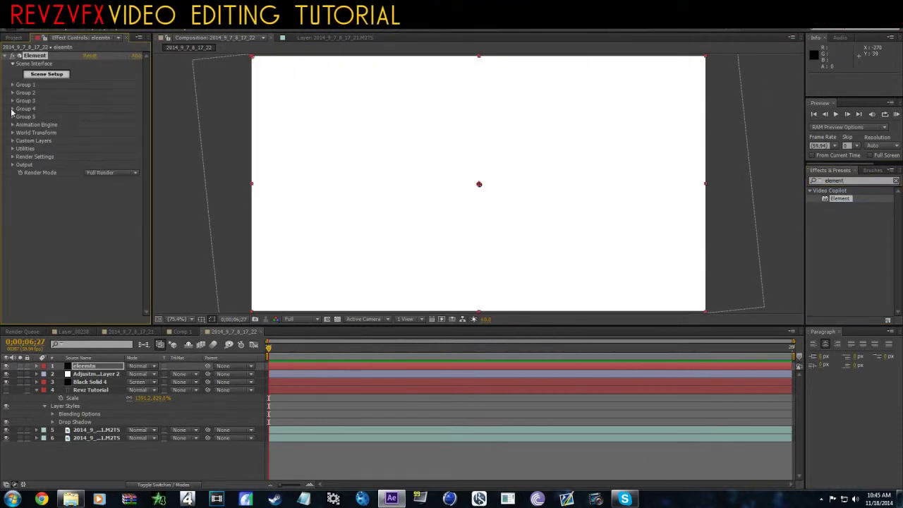
# Assign the Revz Tutorial text as Element's custom Path Layer 1 and extrude it in Scene Setup
pyautogui.click(12, 141)
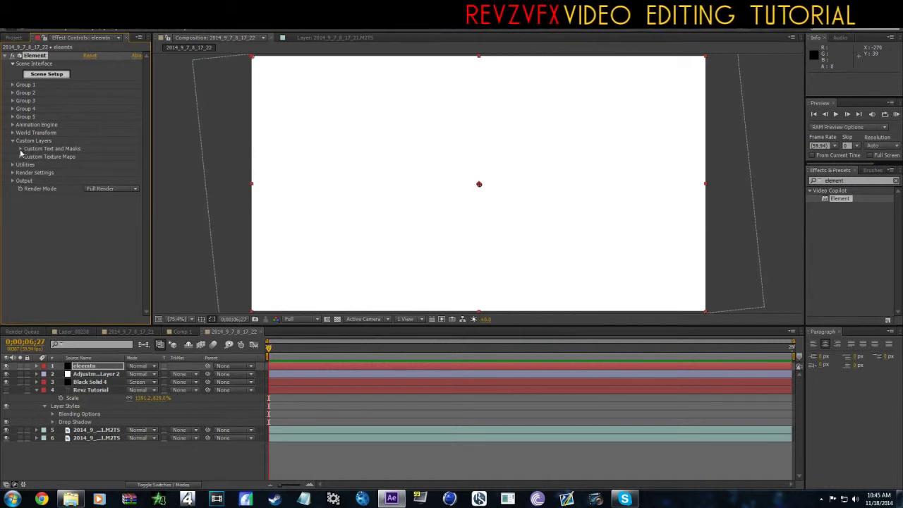
pyautogui.click(21, 148)
pyautogui.click(112, 157)
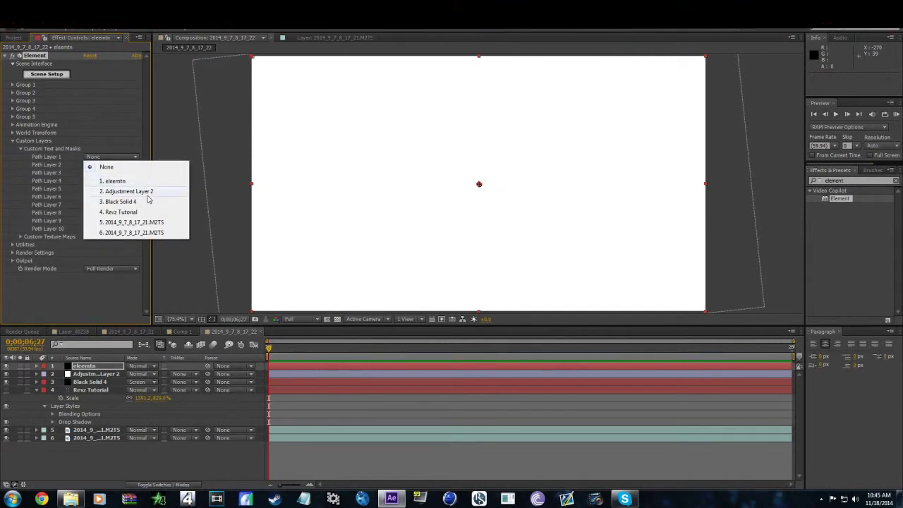
pyautogui.click(121, 212)
pyautogui.click(47, 74)
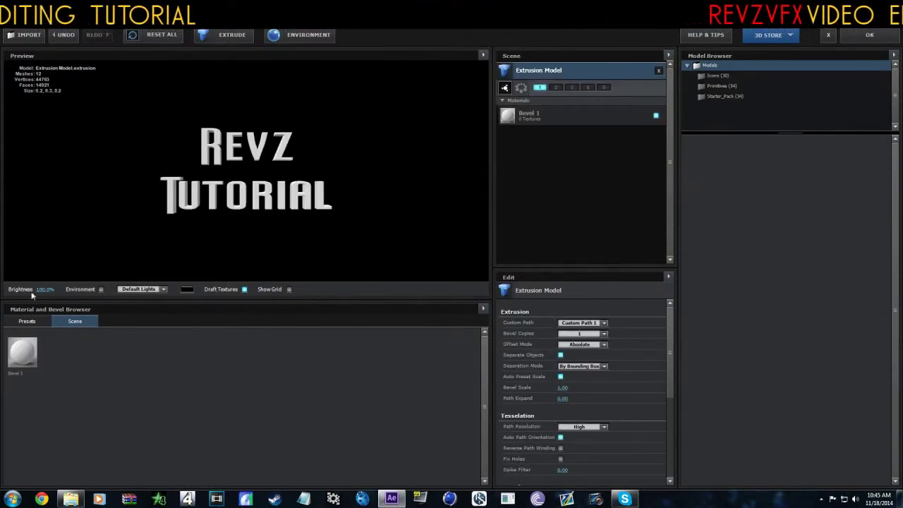
# Browse the Pro_Shaders materials, try sand_03 on the extruded text, and replace it with a Metal preset in the scene
pyautogui.click(27, 321)
pyautogui.click(9, 343)
pyautogui.click(42, 352)
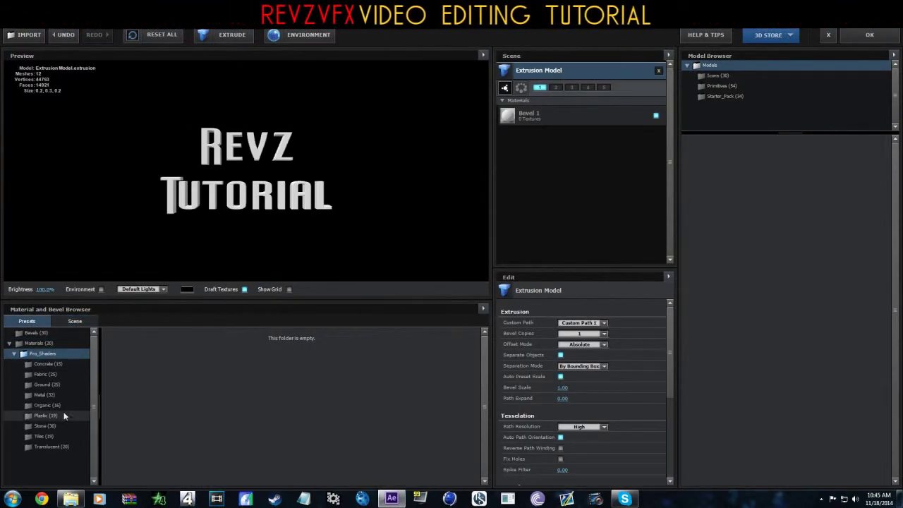
pyautogui.click(52, 385)
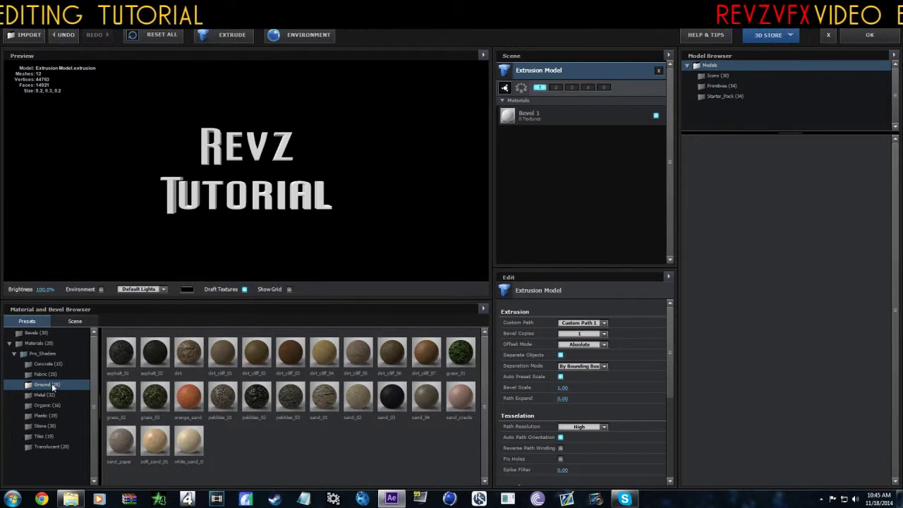
pyautogui.click(46, 374)
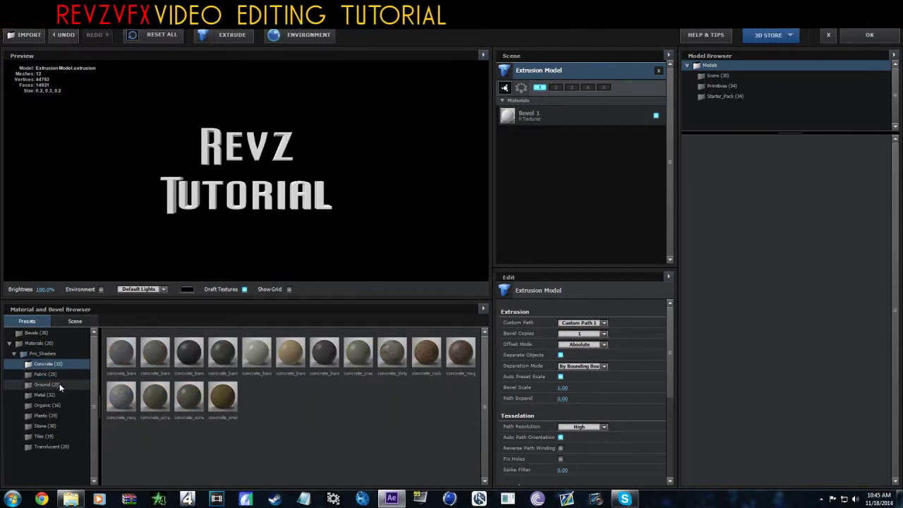
pyautogui.click(59, 385)
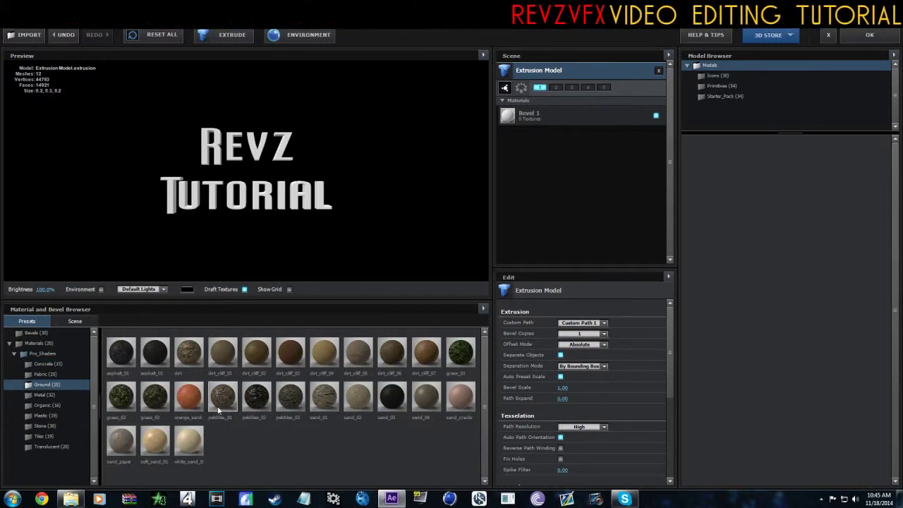
pyautogui.click(384, 403)
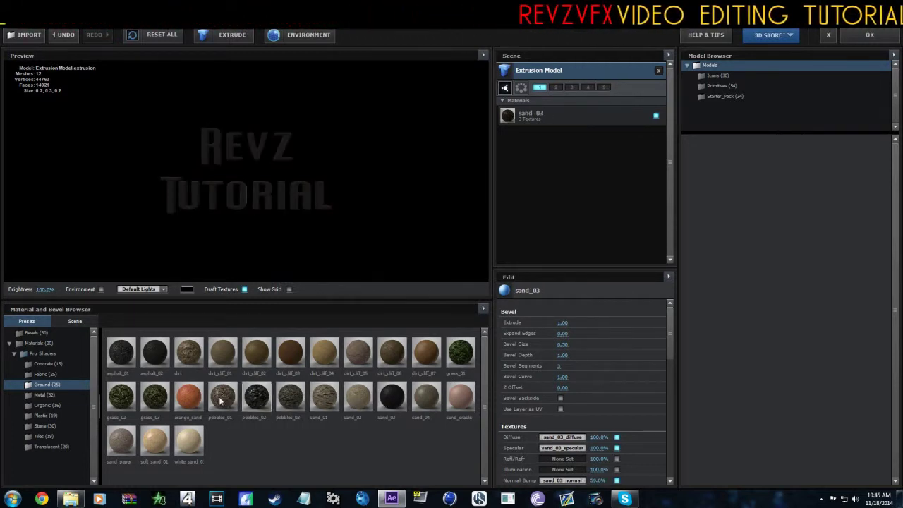
pyautogui.click(56, 395)
pyautogui.click(327, 397)
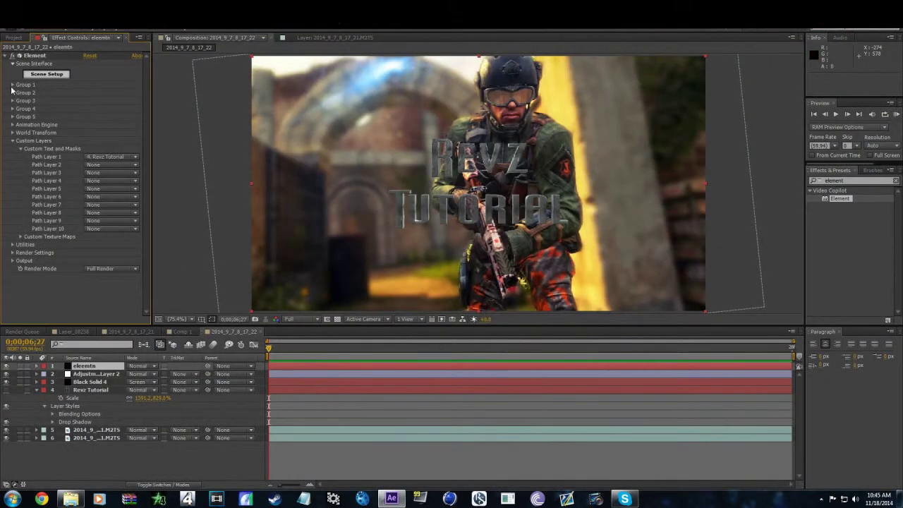
# Enlarge the 3D title by setting Element's Group 1 Particle Size to about 24.14
pyautogui.click(12, 85)
pyautogui.click(20, 101)
pyautogui.moveTo(90, 110); pyautogui.dragTo(127, 109)
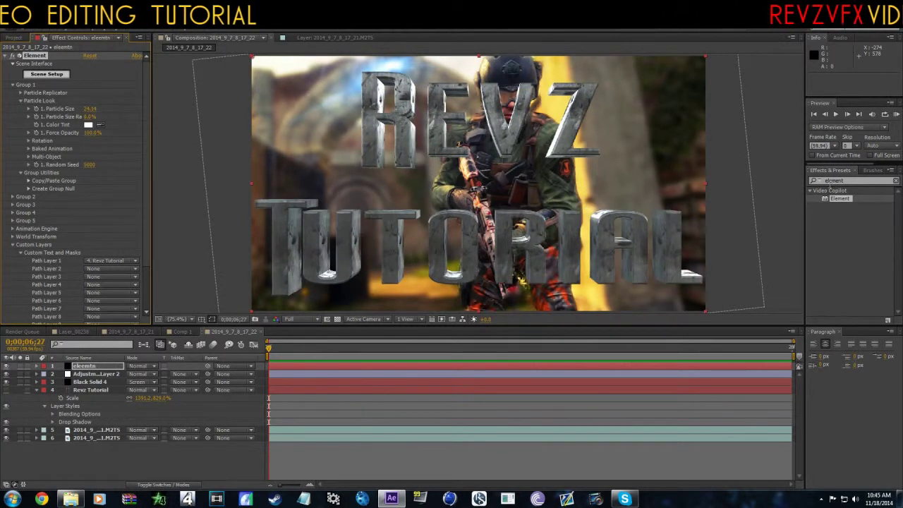
# Enable Multi-Object for Group 1 and set its overall rotation value to 17° to twist the individual letters
pyautogui.click(30, 156)
pyautogui.scroll(-1, 99, 203)
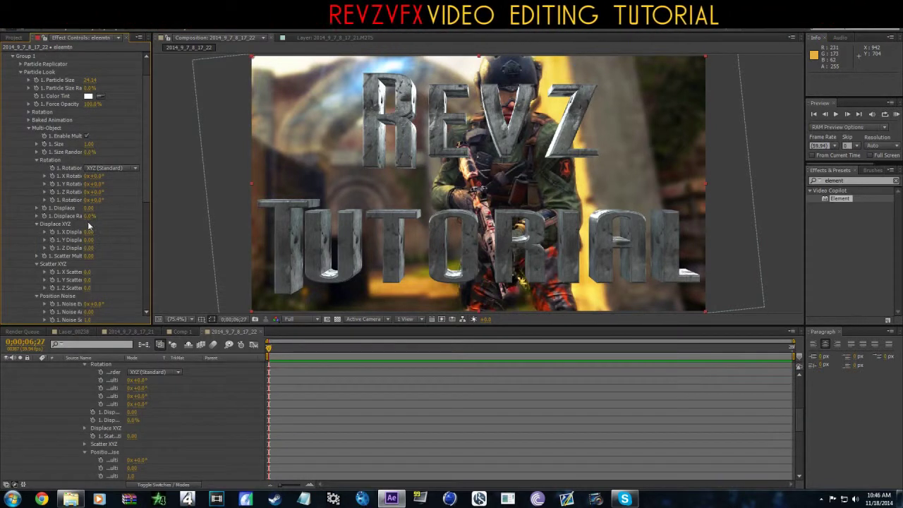
pyautogui.moveTo(92, 199); pyautogui.dragTo(103, 202)
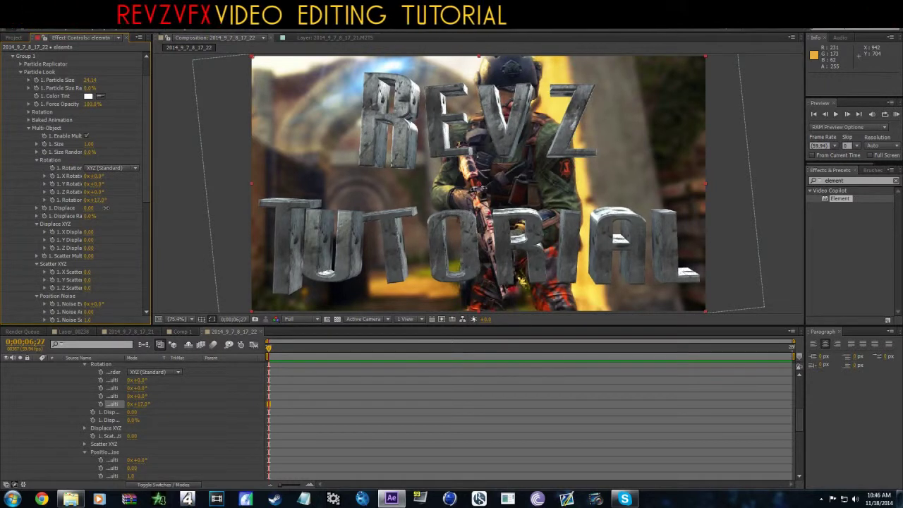
# Spread the letters slightly with Multi-Object Displace and reduce the Group 1 Particle Size to about 21.94
pyautogui.moveTo(87, 210); pyautogui.dragTo(89, 209)
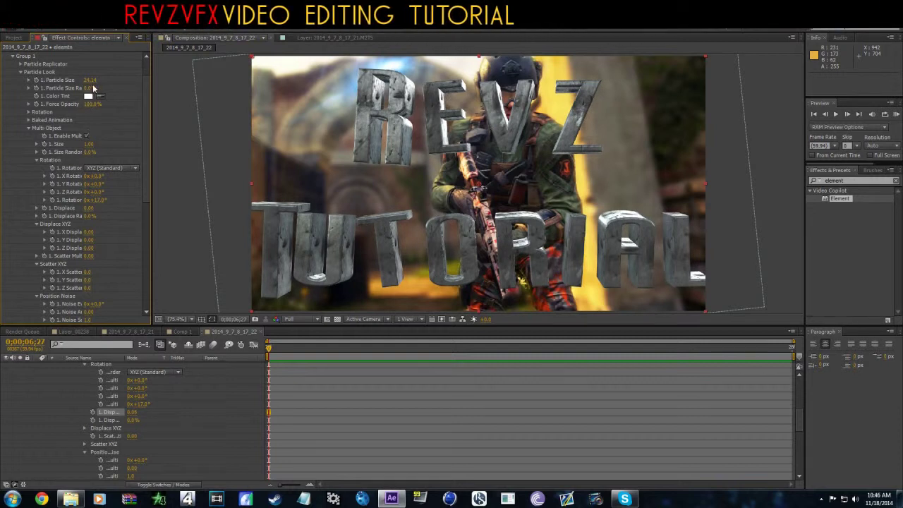
pyautogui.moveTo(43, 94); pyautogui.dragTo(23, 94)
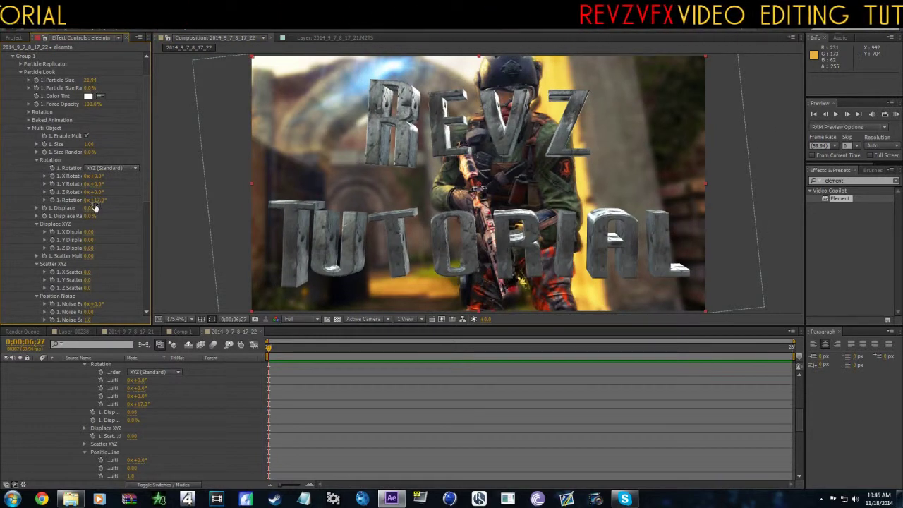
pyautogui.moveTo(93, 206); pyautogui.dragTo(96, 208)
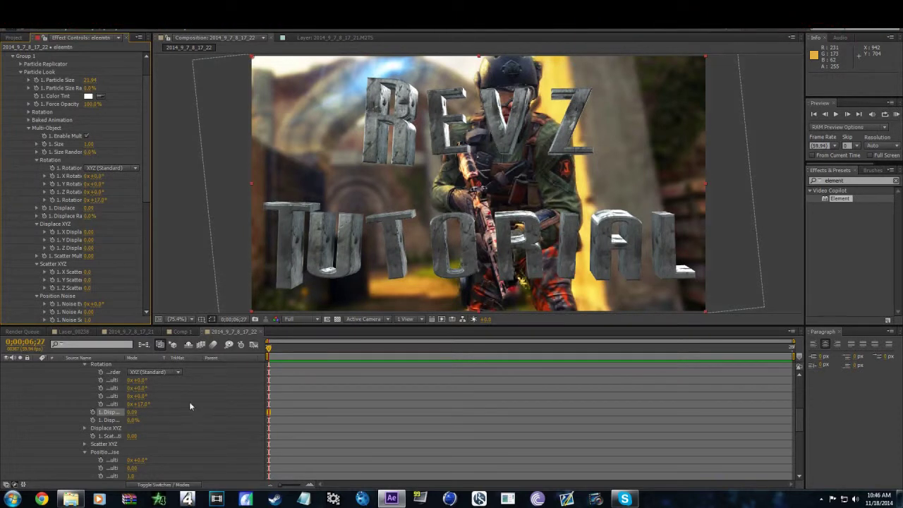
# Reorder the eleemtn layer so it sits below the Revz Tutorial text layer and above the footage layers
pyautogui.press('u')
pyautogui.moveTo(92, 361); pyautogui.dragTo(98, 399)
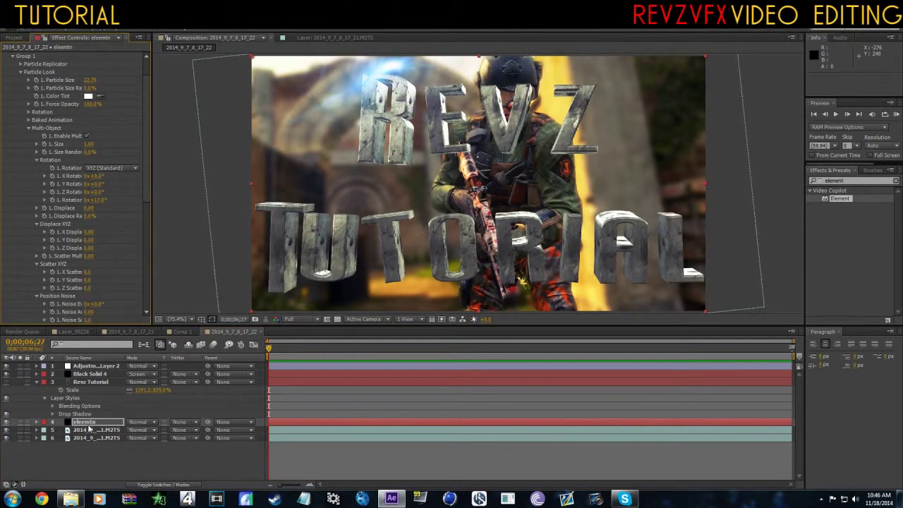
pyautogui.scroll(3, 102, 222)
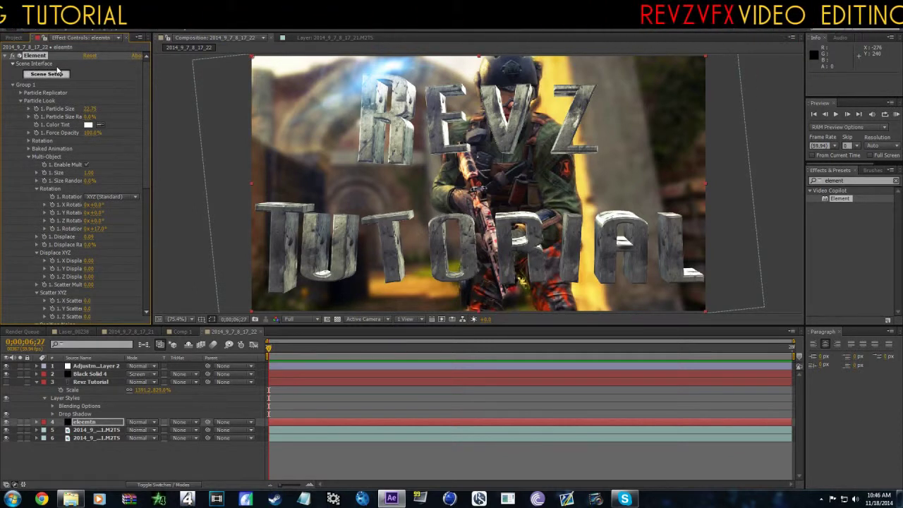
# Add a Drop Shadow layer style to the eleemtn layer with Distance 9, Spread 29% and Size 21, and collapse the layer properties
pyautogui.rightClick(101, 422)
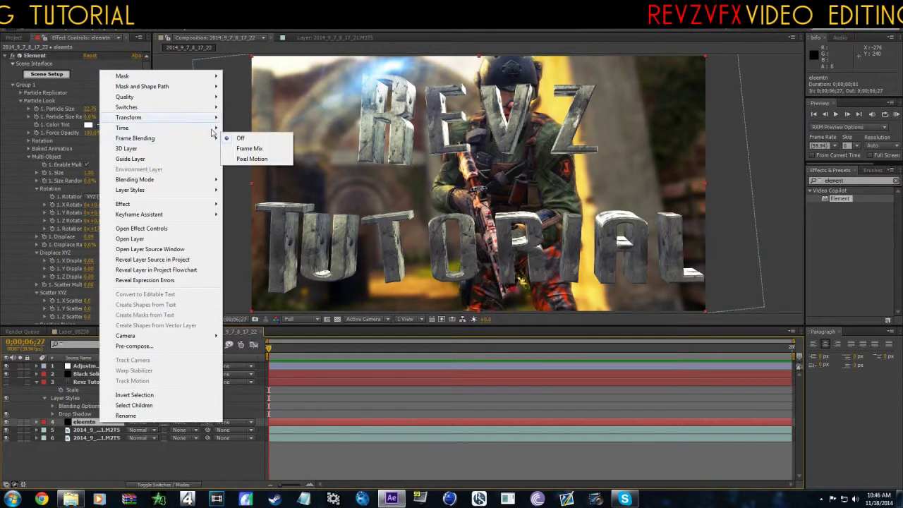
pyautogui.moveTo(215, 191)
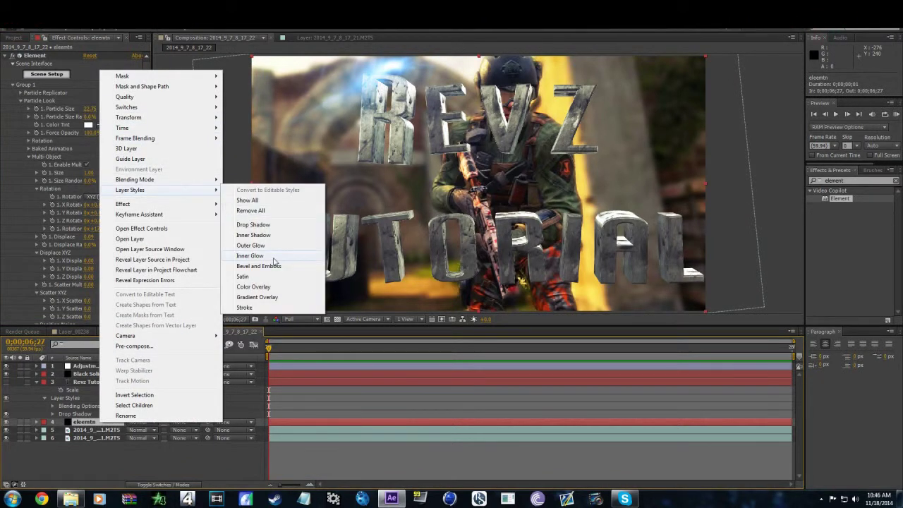
pyautogui.click(272, 225)
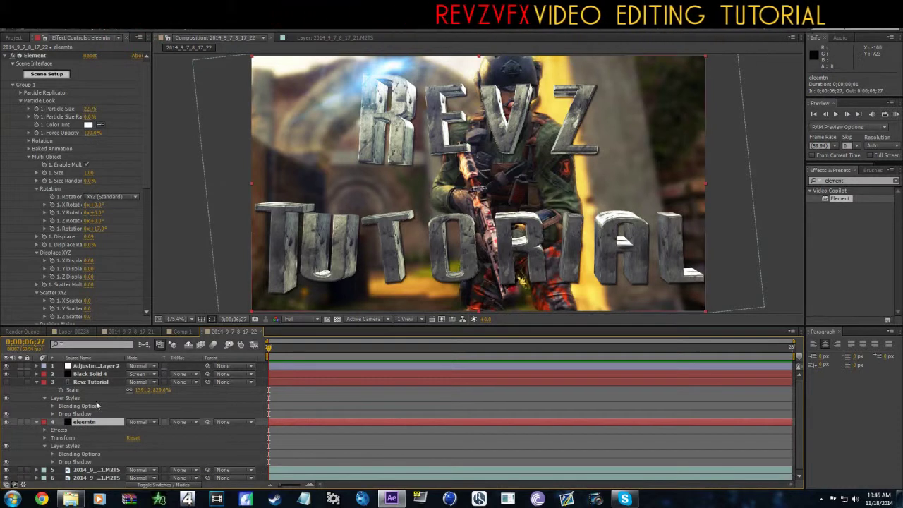
pyautogui.click(52, 461)
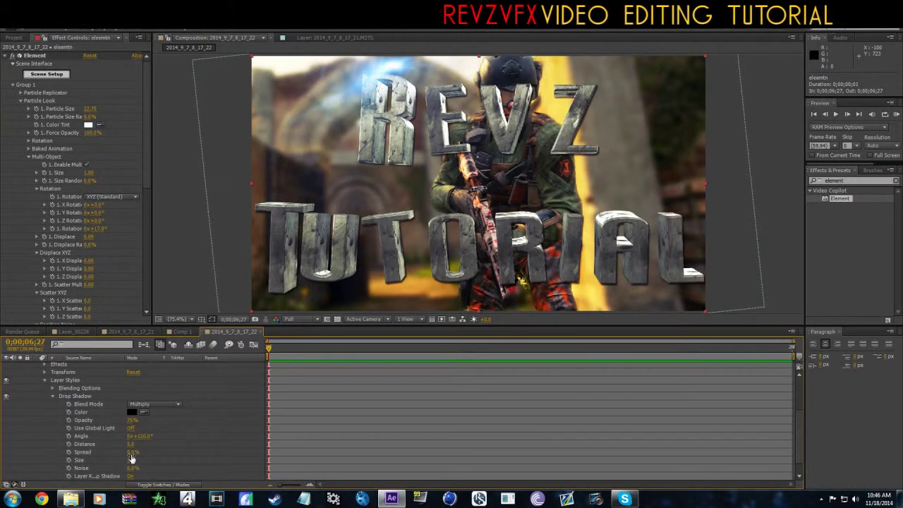
pyautogui.moveTo(131, 444)
pyautogui.mouseDown()
pyautogui.moveTo(164, 450)
pyautogui.moveTo(136, 462)
pyautogui.moveTo(144, 462)
pyautogui.moveTo(111, 456)
pyautogui.moveTo(131, 458)
pyautogui.mouseUp()
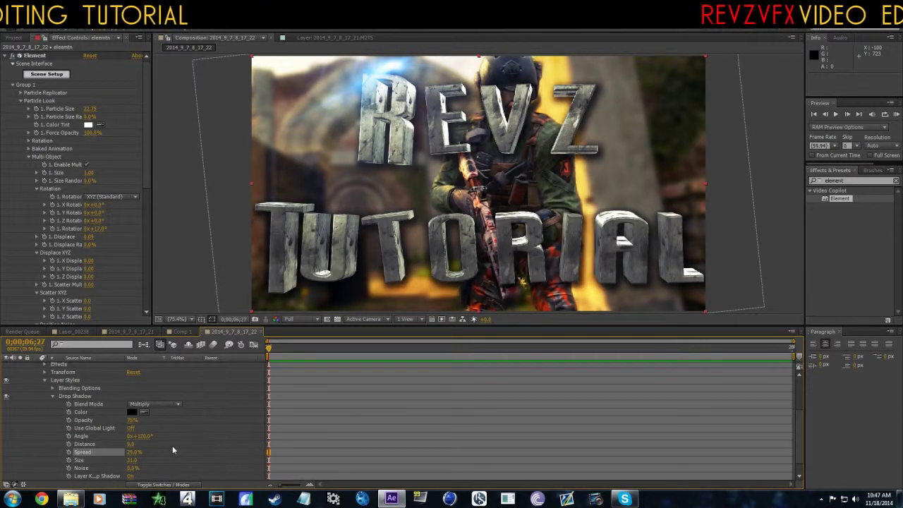
pyautogui.click(380, 415)
pyautogui.press('u')
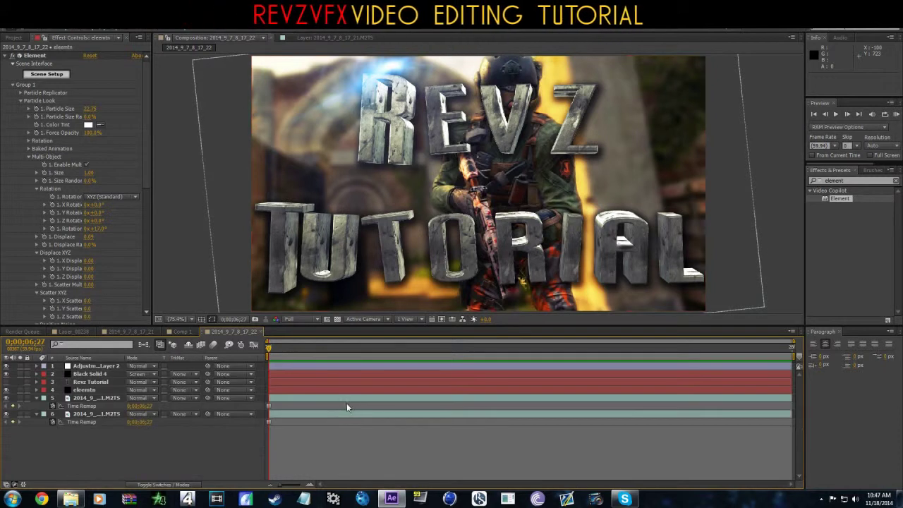
pyautogui.press('u')
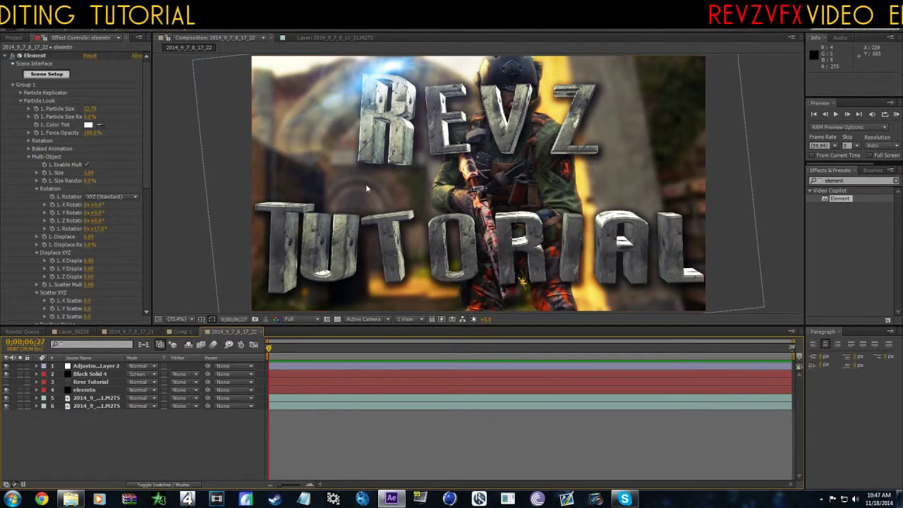
# Create a new white Spot light named Light 1 without cast shadows
pyautogui.rightClick(214, 447)
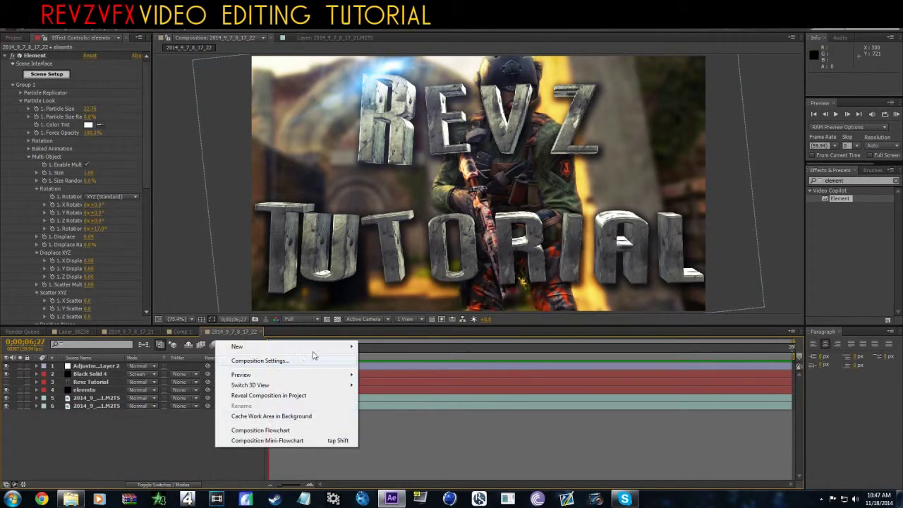
pyautogui.moveTo(296, 347)
pyautogui.click(384, 383)
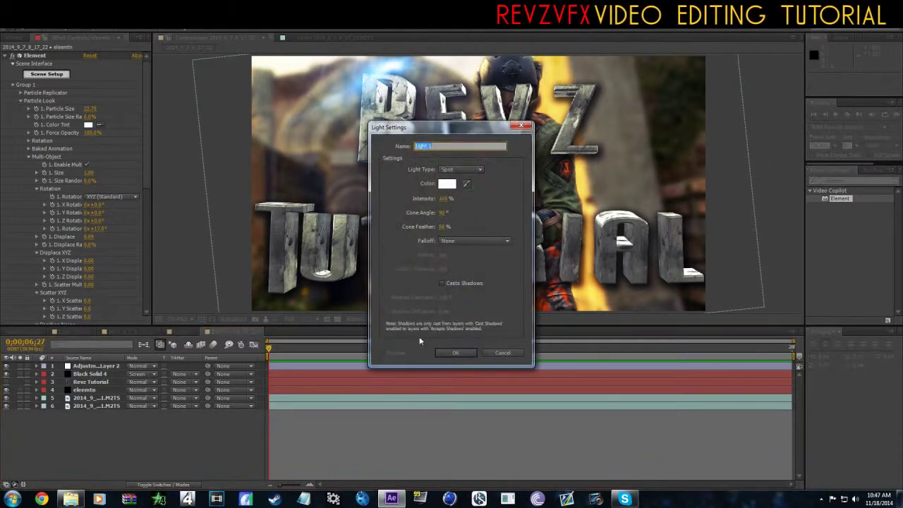
pyautogui.click(455, 352)
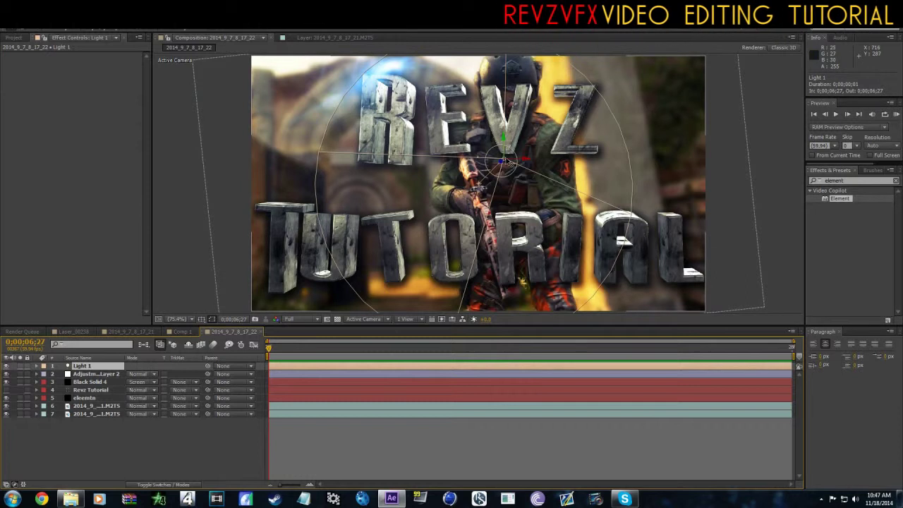
# Reposition Light 1 in front of the title, to about 731, 302, -747, to adjust the shading on the 3D letters
pyautogui.moveTo(502, 164); pyautogui.dragTo(462, 243)
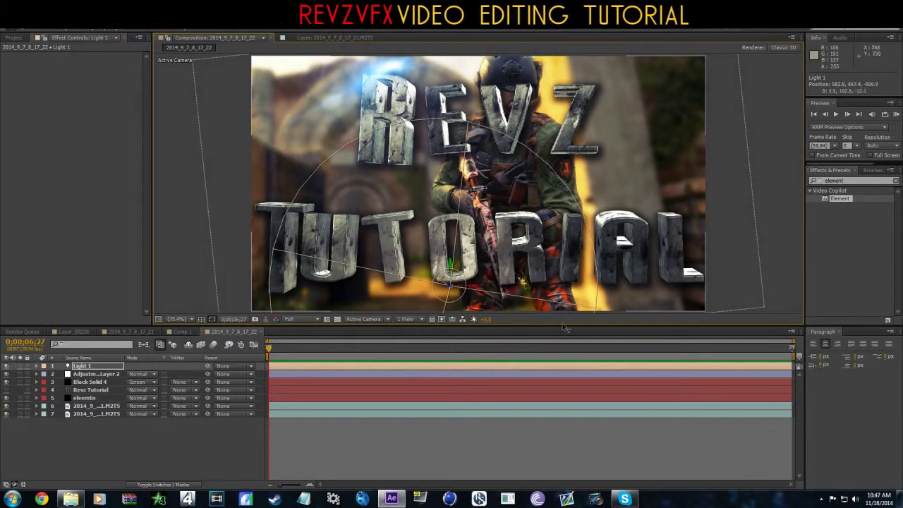
pyautogui.moveTo(454, 266); pyautogui.dragTo(530, 180)
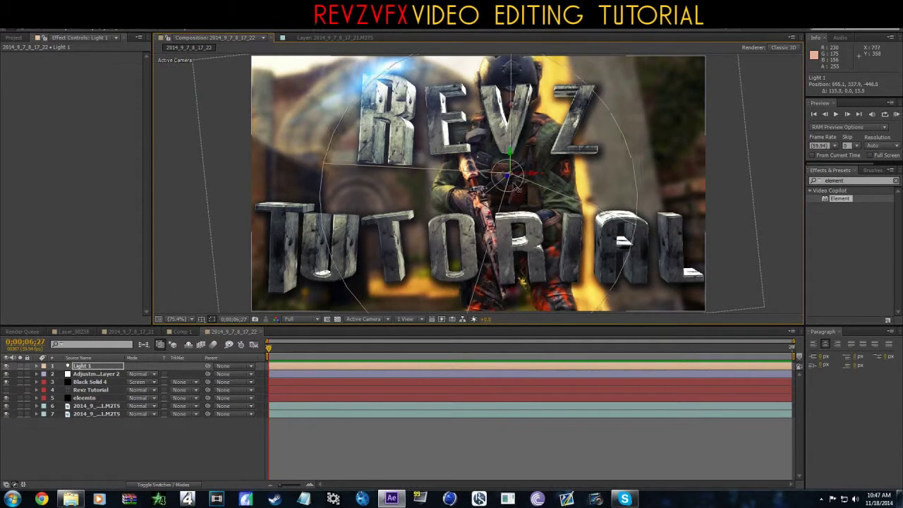
pyautogui.moveTo(507, 180); pyautogui.dragTo(536, 129)
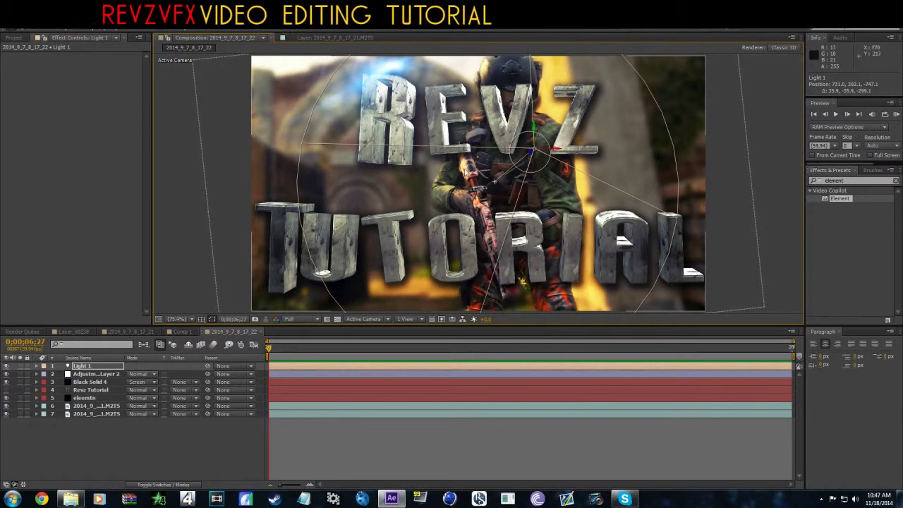
# Apply the Magic Bullet Looks effect to Adjustment Layer 2 and open its look editor
pyautogui.click(95, 374)
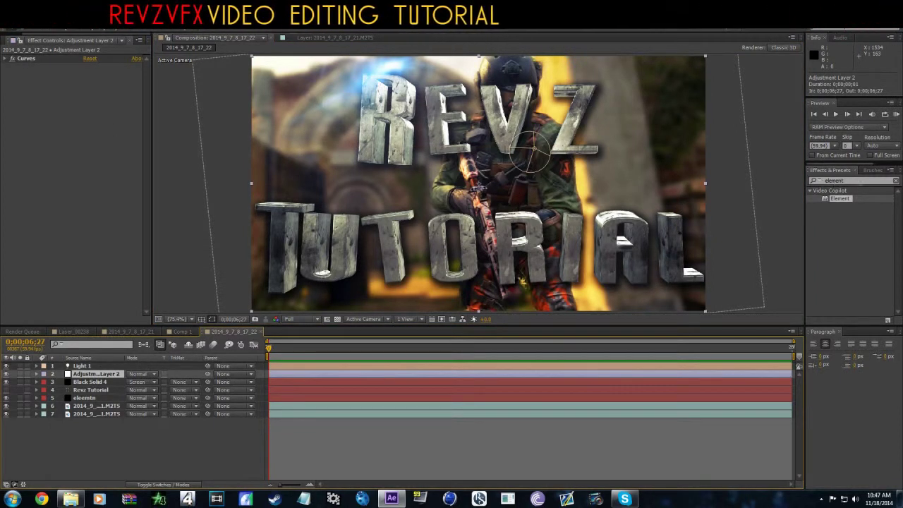
pyautogui.write('looks')
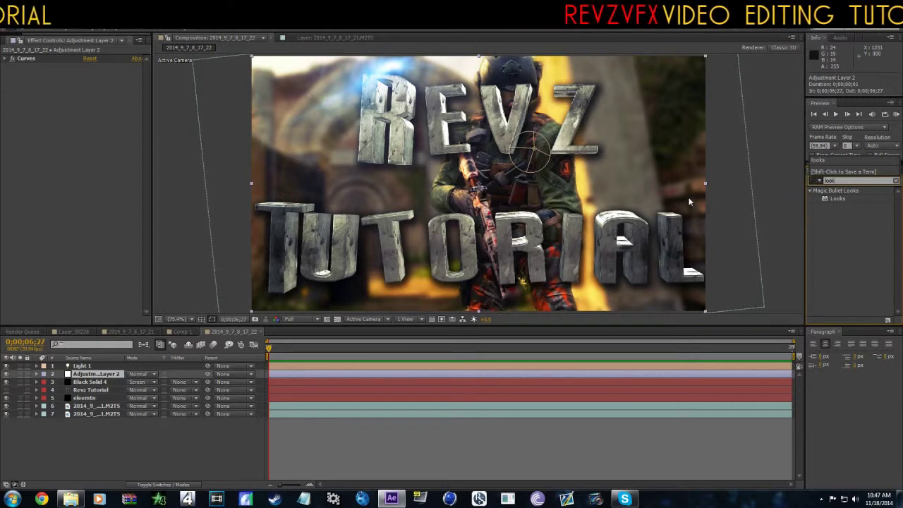
pyautogui.doubleClick(834, 199)
pyautogui.click(31, 89)
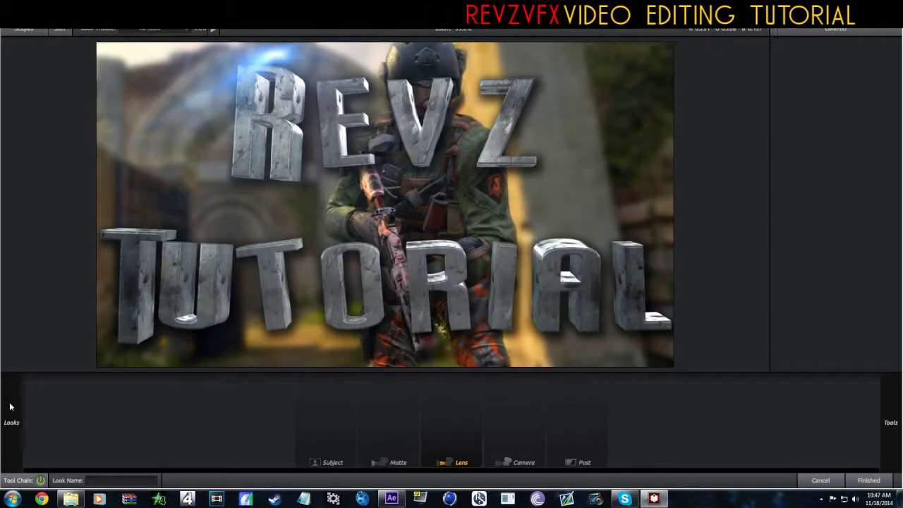
# Choose the custom "sick epic 1" look and apply it to the composition
pyautogui.click(10, 406)
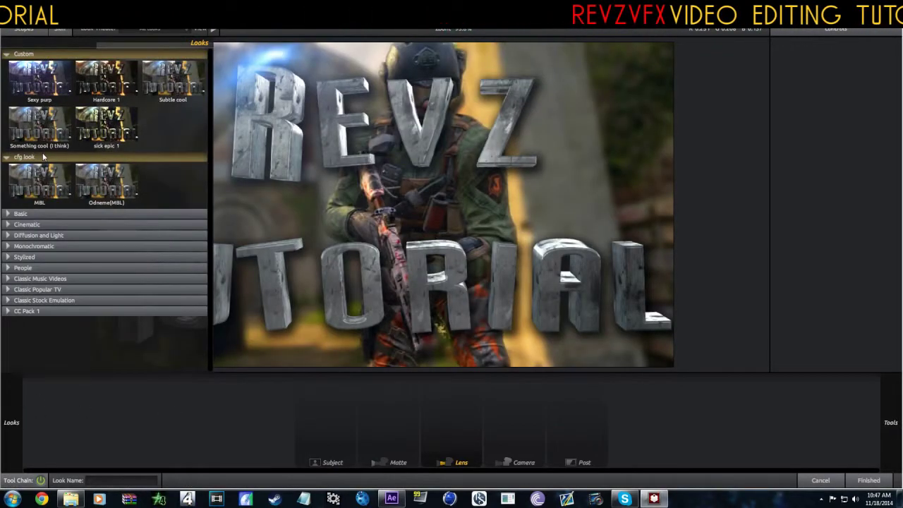
pyautogui.click(106, 127)
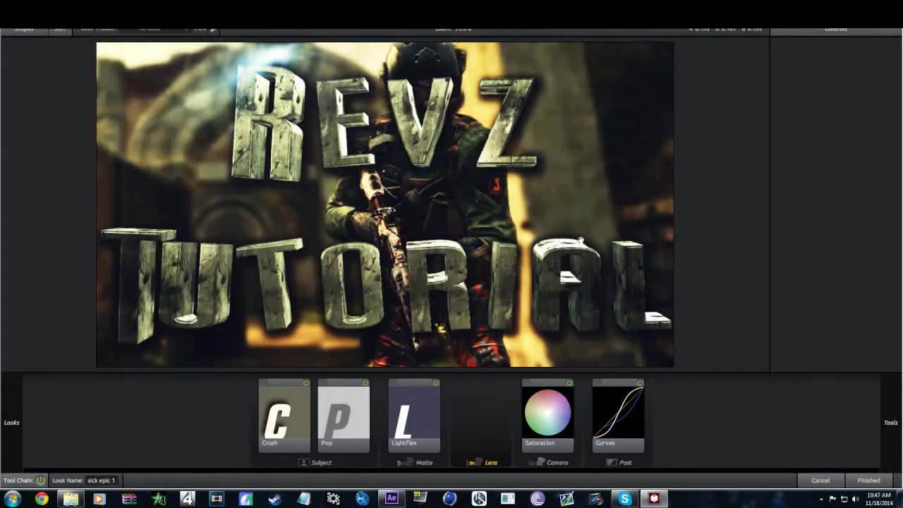
pyautogui.click(871, 480)
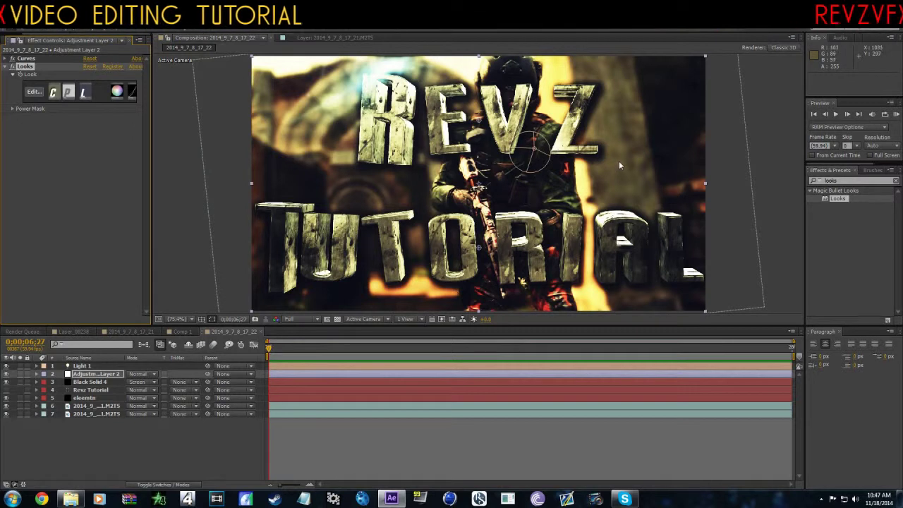
# Set the Optical Flares Color on Black Solid 4 to white
pyautogui.click(90, 382)
pyautogui.click(89, 106)
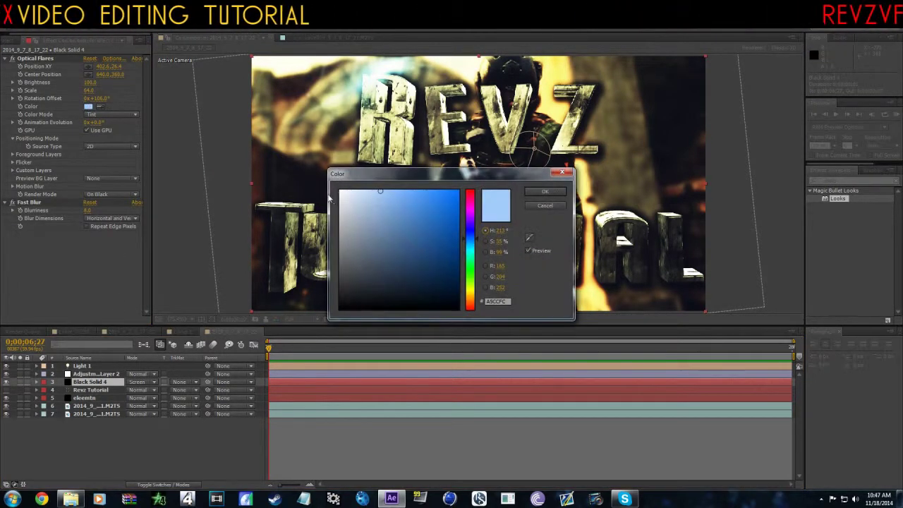
pyautogui.click(340, 190)
pyautogui.click(544, 191)
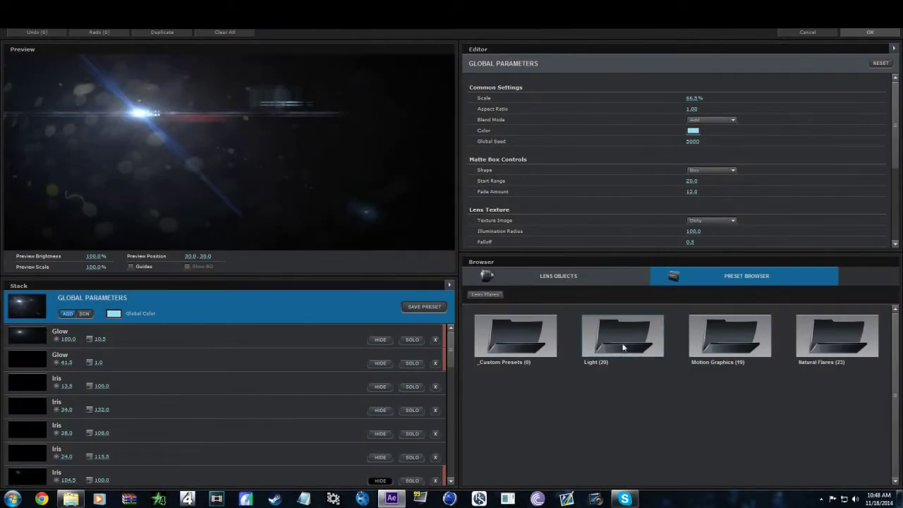
# Browse the Light and Motion Graphics flare presets and load the Sektor Golden preset for the Optical Flares effect
pyautogui.click(622, 347)
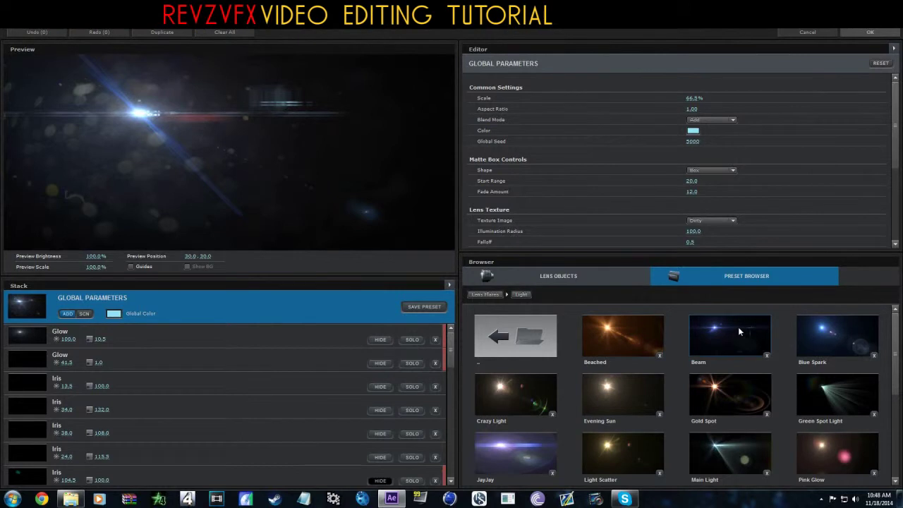
pyautogui.click(485, 295)
pyautogui.click(748, 334)
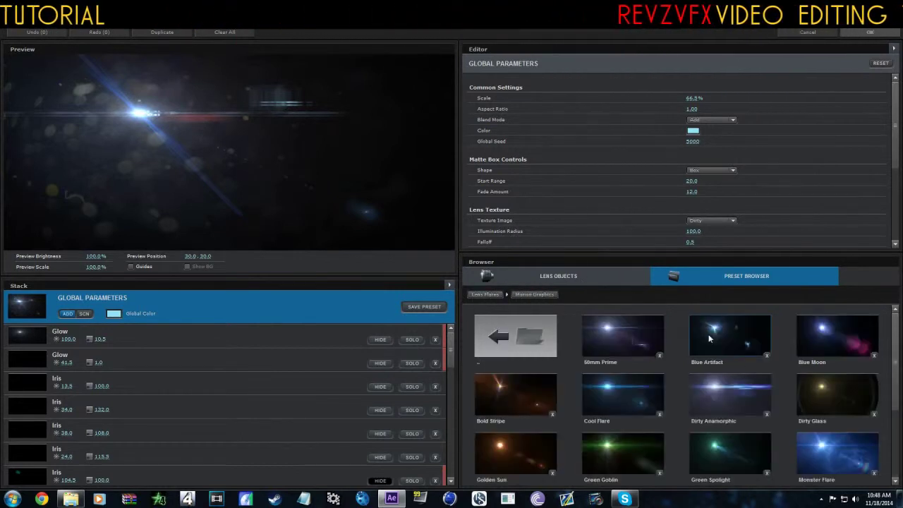
pyautogui.scroll(-2, 726, 421)
pyautogui.scroll(-1, 725, 420)
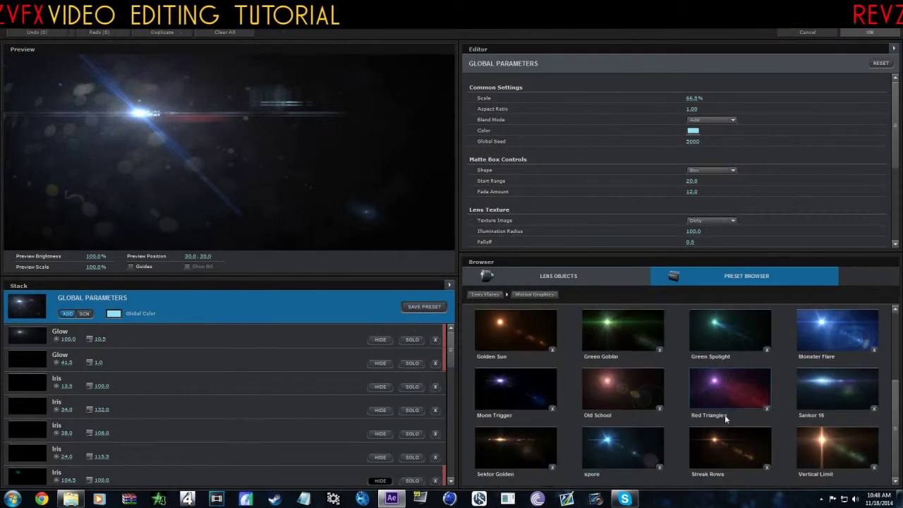
pyautogui.click(536, 447)
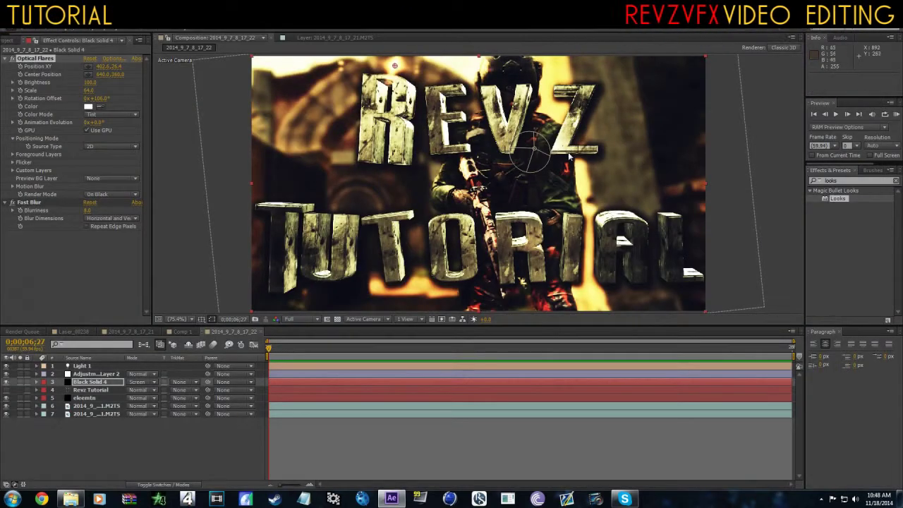
# Set the flare's Scale to 96, move its Position XY to about 98.9, 133.8 and its Center Position to about 446.4, 362.7
pyautogui.moveTo(91, 89); pyautogui.dragTo(105, 89)
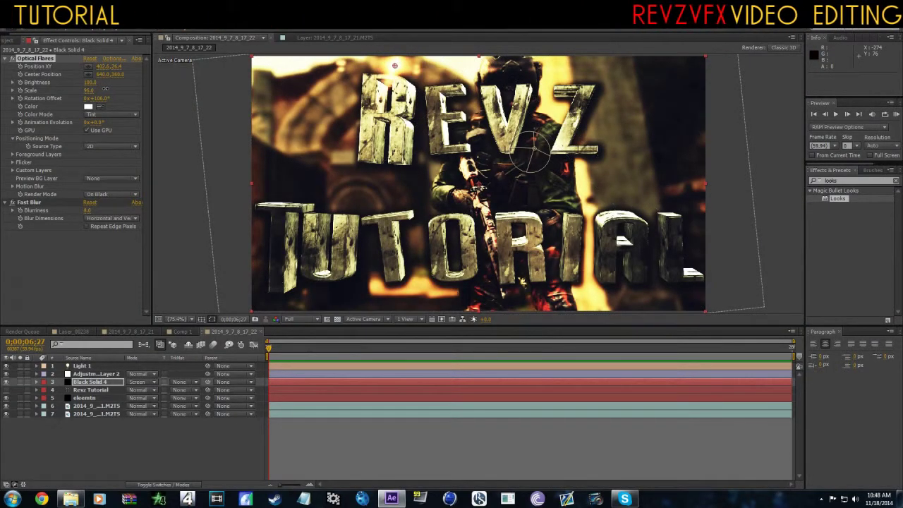
pyautogui.moveTo(336, 67); pyautogui.dragTo(295, 71)
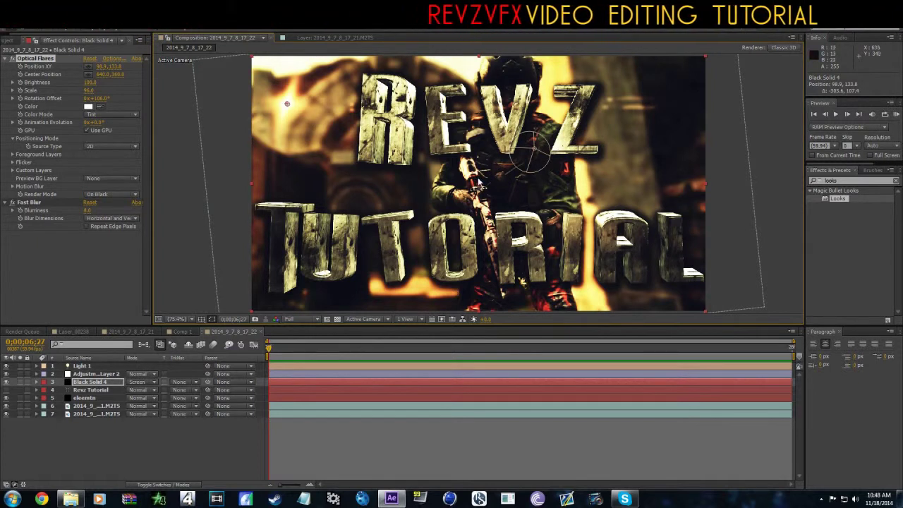
pyautogui.moveTo(473, 184); pyautogui.dragTo(415, 188)
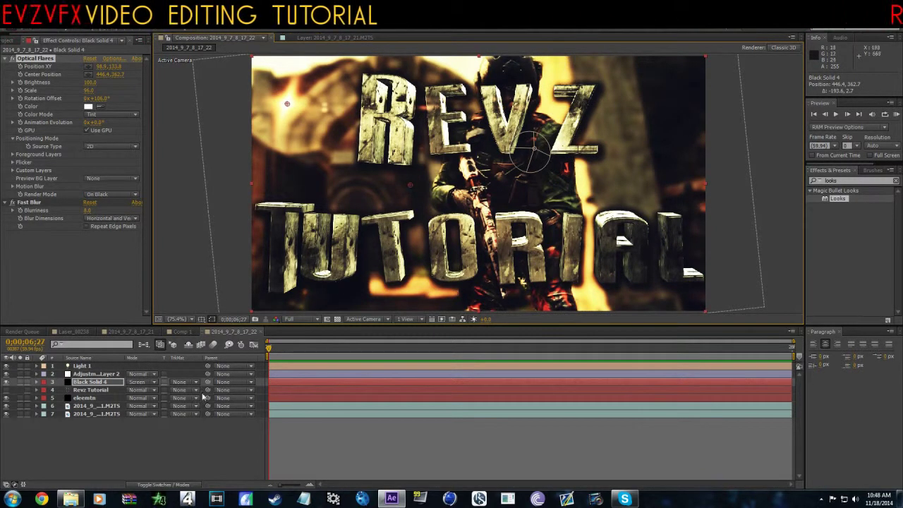
pyautogui.click(171, 431)
pyautogui.hotkey('ctrl', 'alt', 'y')
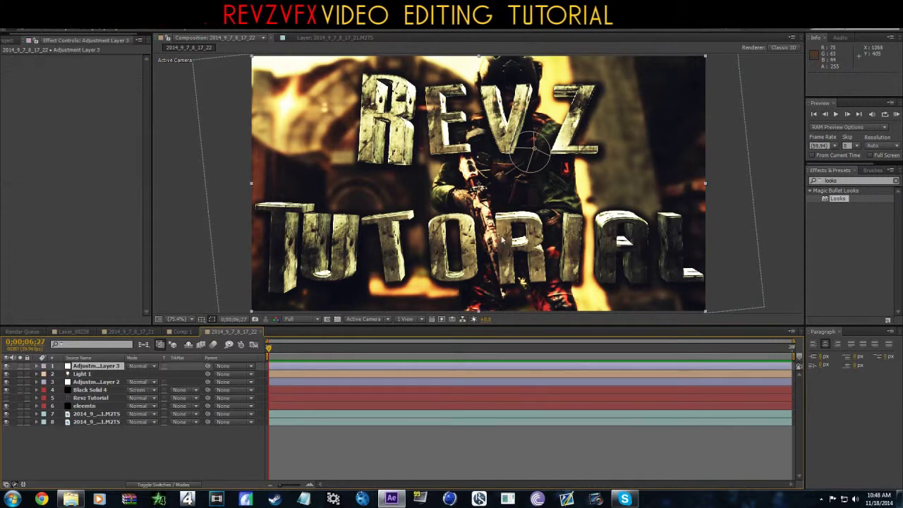
pyautogui.hotkey('ctrl', 'z')
# Create a new 1280 x 720 px black solid above all layers and apply the Generate Grid effect to it
pyautogui.hotkey('ctrl', 'y')
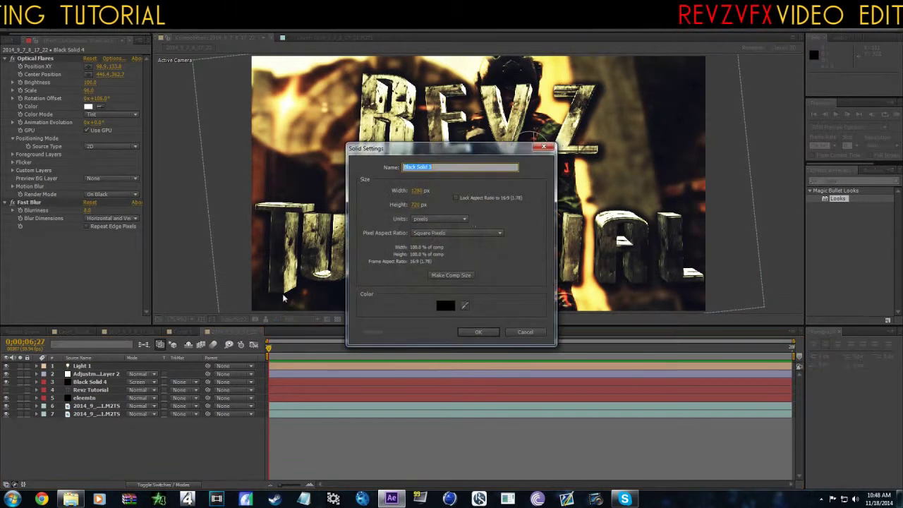
pyautogui.click(478, 333)
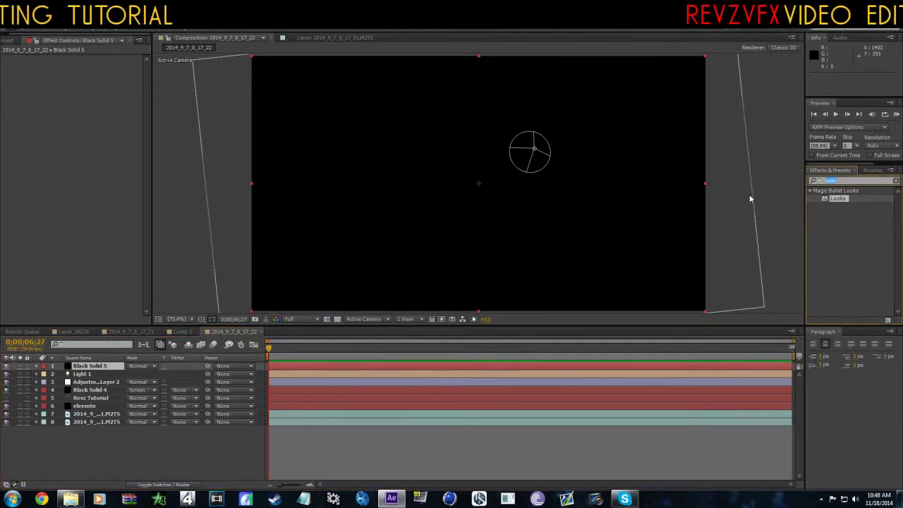
pyautogui.write('grid')
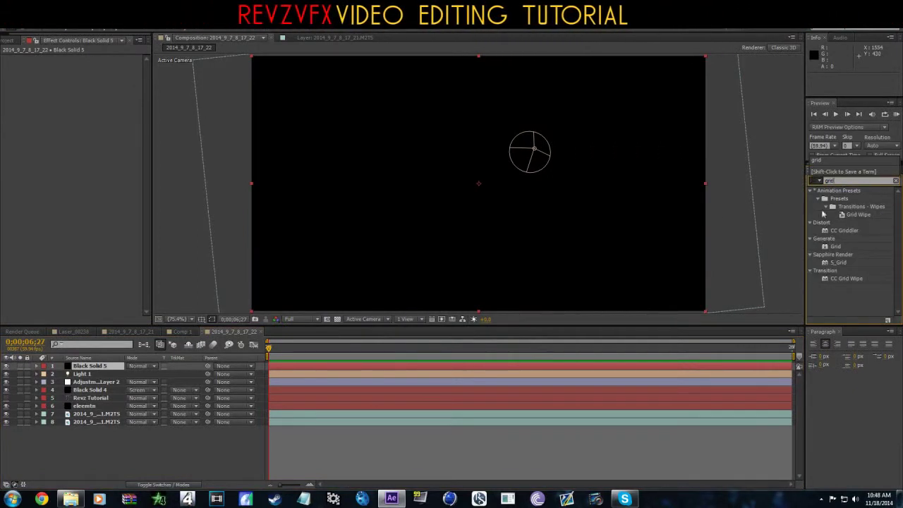
pyautogui.doubleClick(832, 247)
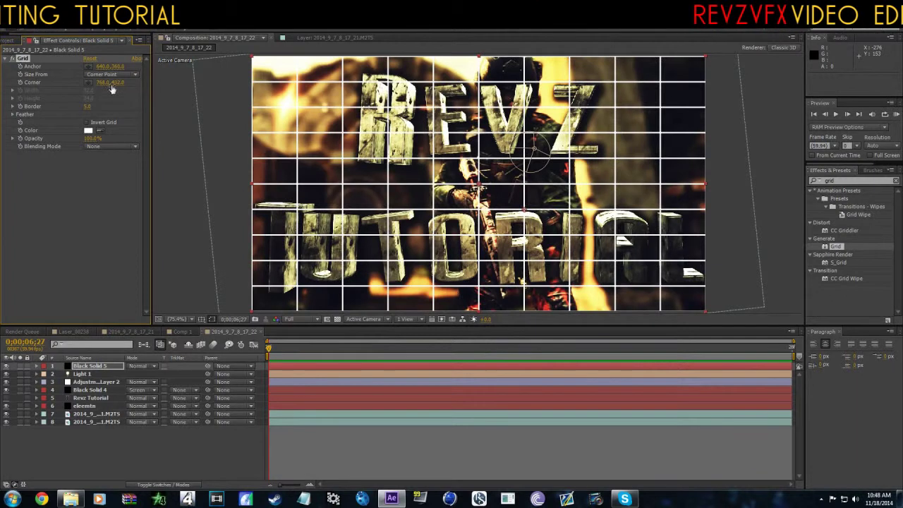
# Set the Grid effect's Anchor to 2960, 0 and its Corner to -2000, 718
pyautogui.moveTo(105, 66); pyautogui.dragTo(126, 88)
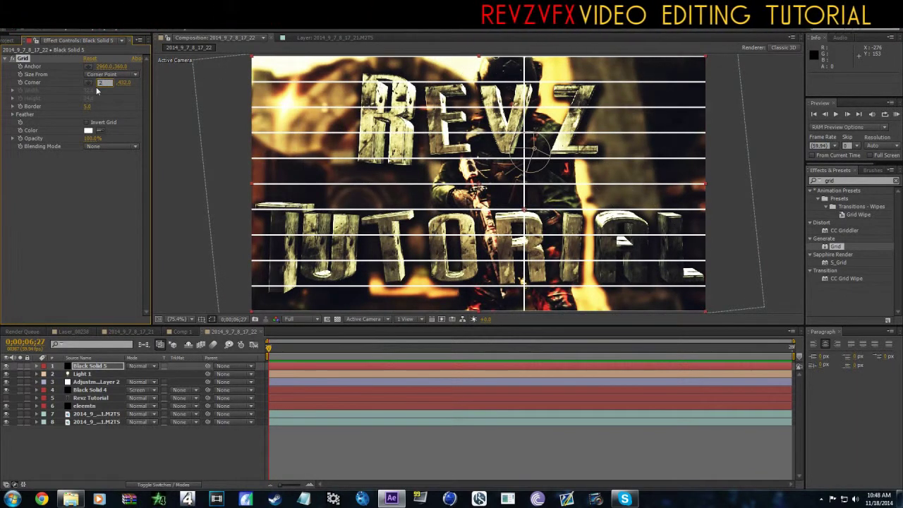
pyautogui.press('BackSpace')
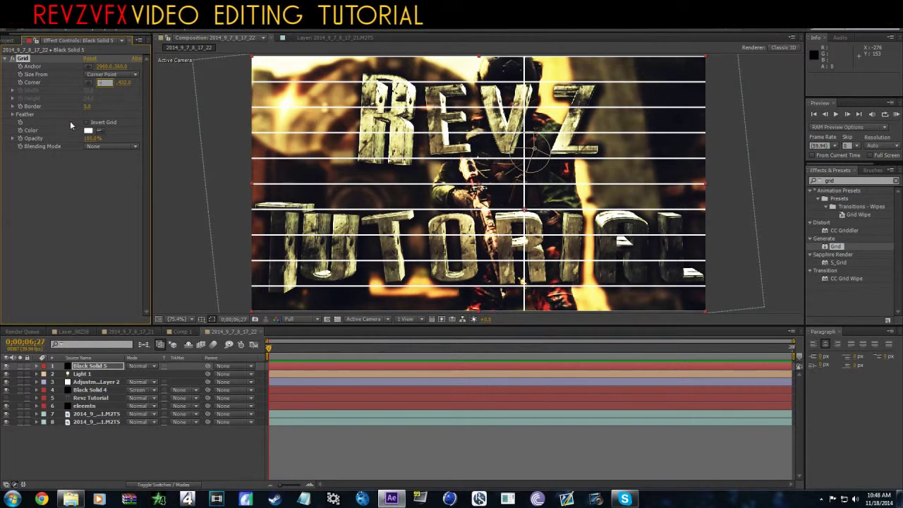
pyautogui.write('-2000')
pyautogui.press('Return')
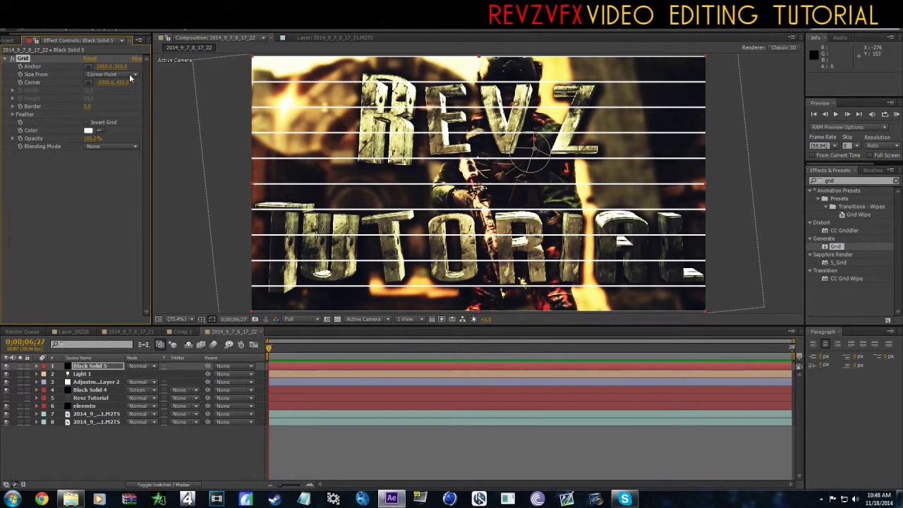
pyautogui.click(123, 82)
pyautogui.write('718')
pyautogui.press('Return')
pyautogui.click(118, 66)
pyautogui.write('0')
pyautogui.press('Return')
# Set the grid's Border to 72 and its Color to black to form cinematic letterbox bars, and deselect the layer
pyautogui.moveTo(88, 106); pyautogui.dragTo(119, 105)
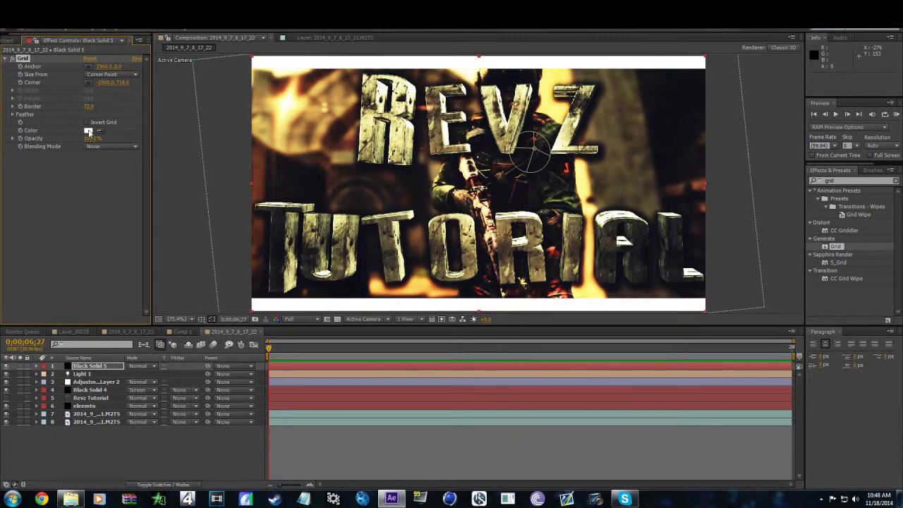
pyautogui.click(88, 130)
pyautogui.click(352, 308)
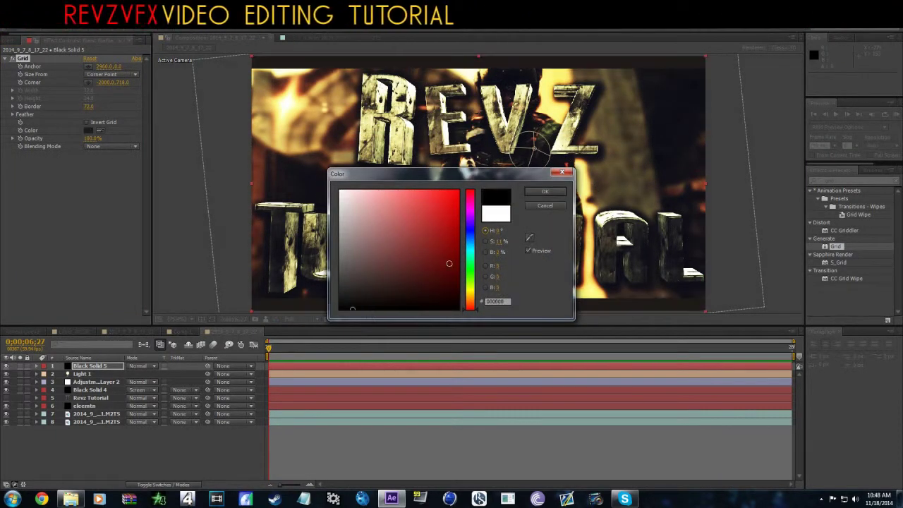
pyautogui.click(545, 191)
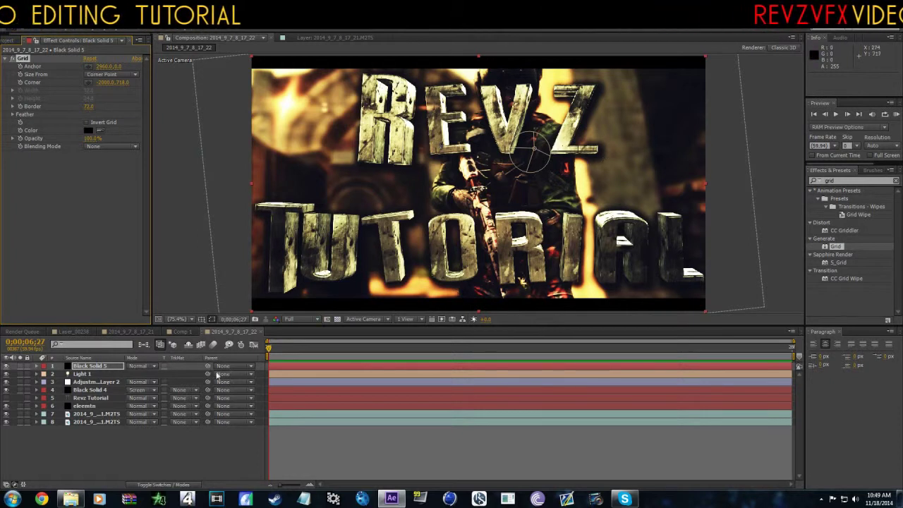
pyautogui.click(148, 454)
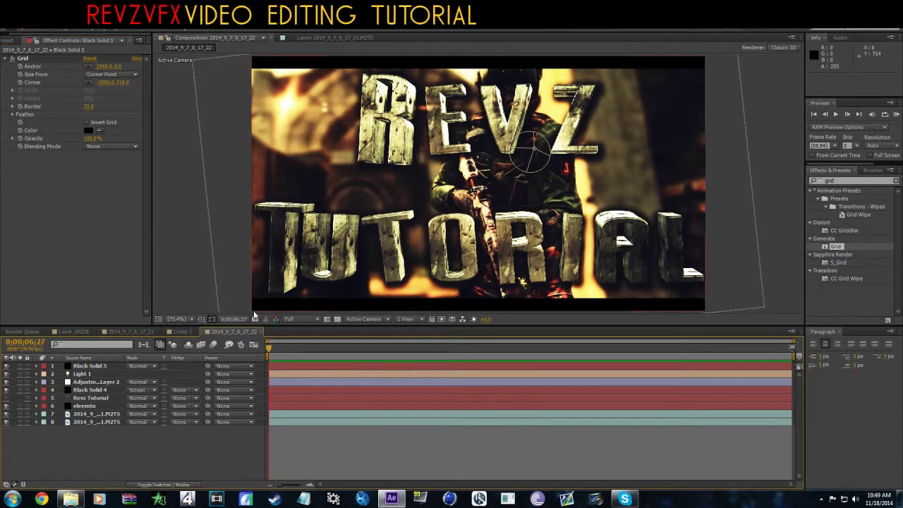